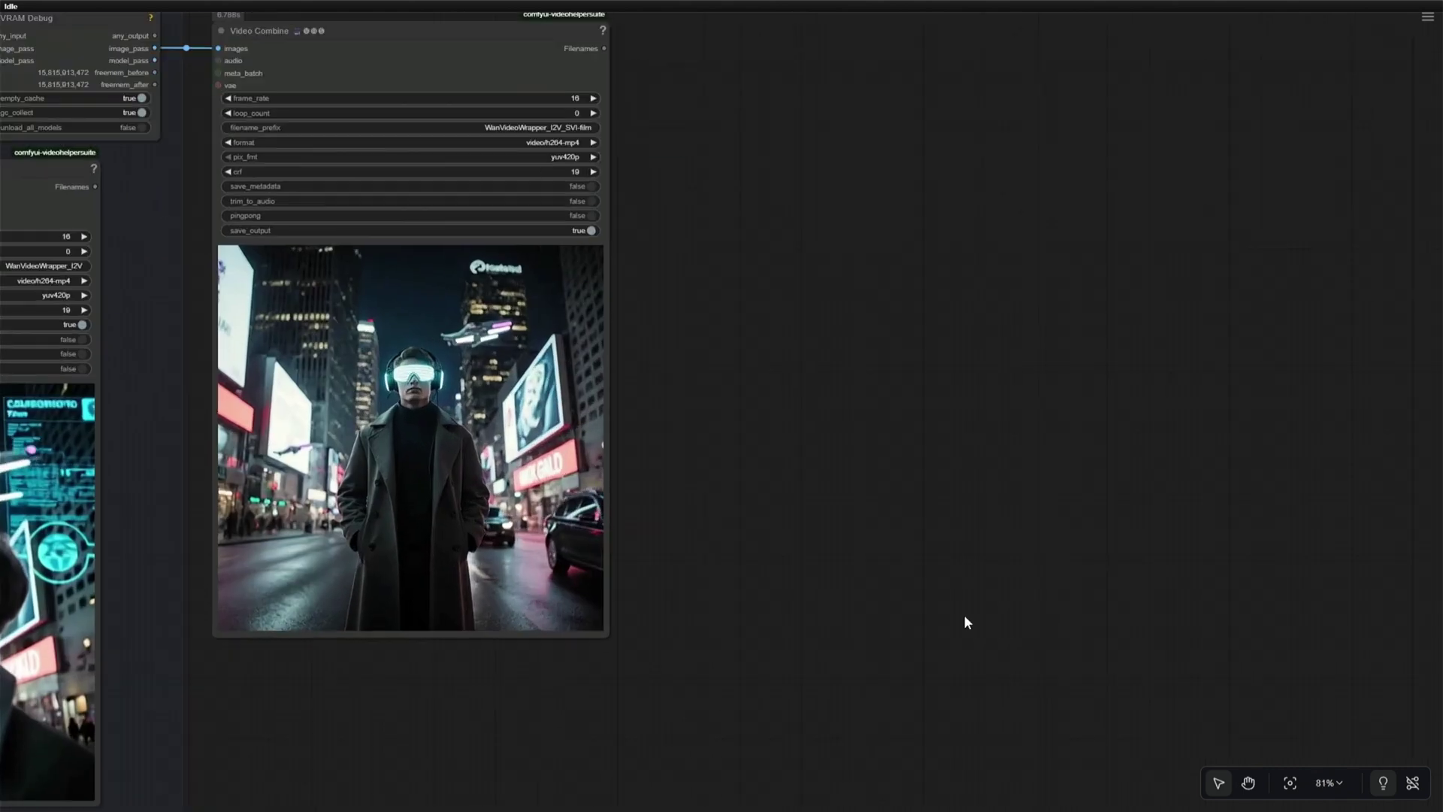
- Inspect the WanVideo Model Loader and Torch Compile Settings nodes in the workflow
left_click_drag(967, 623, 1164, 625)
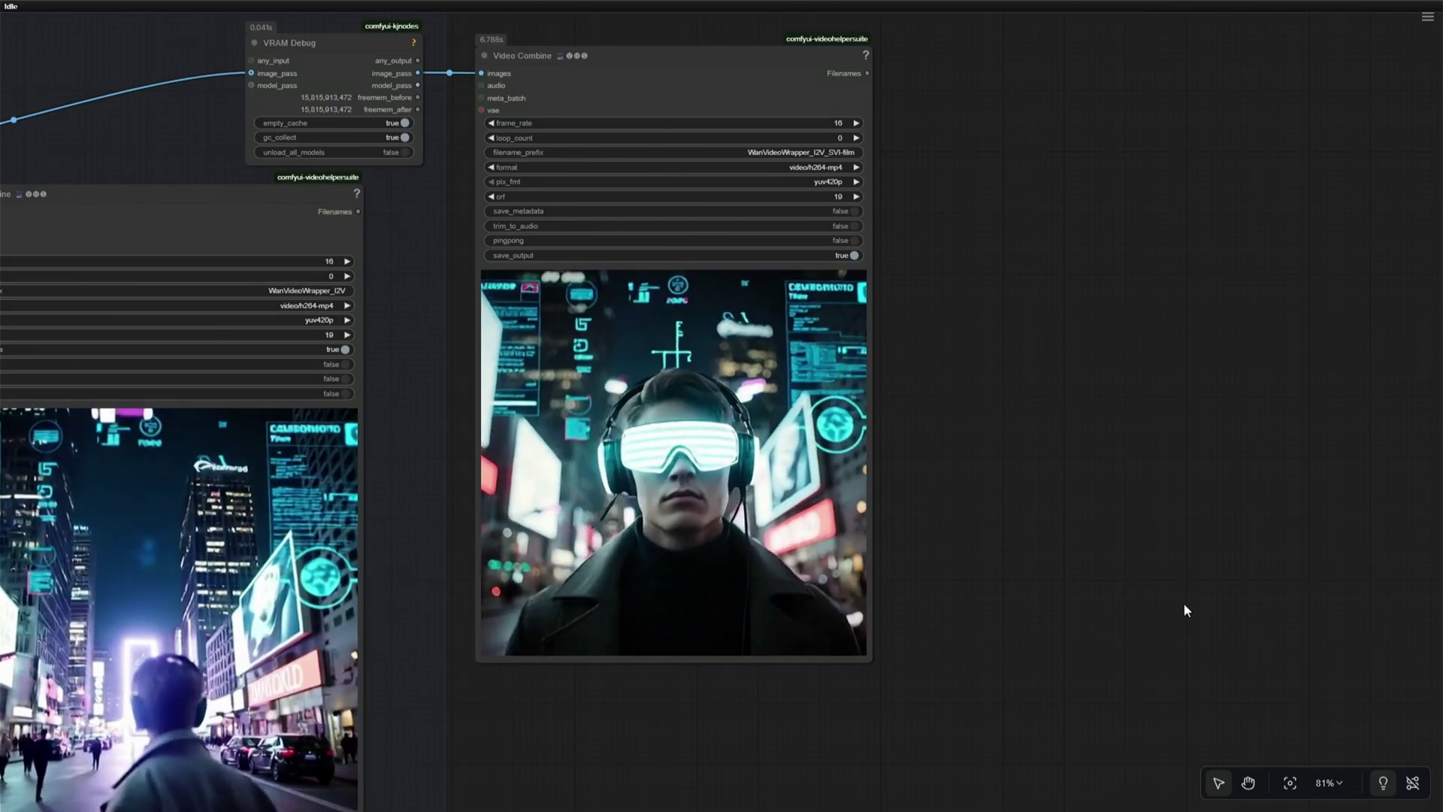
scroll(1154, 608, "down", 8)
scroll(1148, 609, "down", 4)
mouse_move(905, 512)
left_mouse_down()
mouse_move(944, 393)
mouse_move(692, 403)
mouse_move(892, 512)
left_mouse_up()
scroll(751, 529, "up", 15)
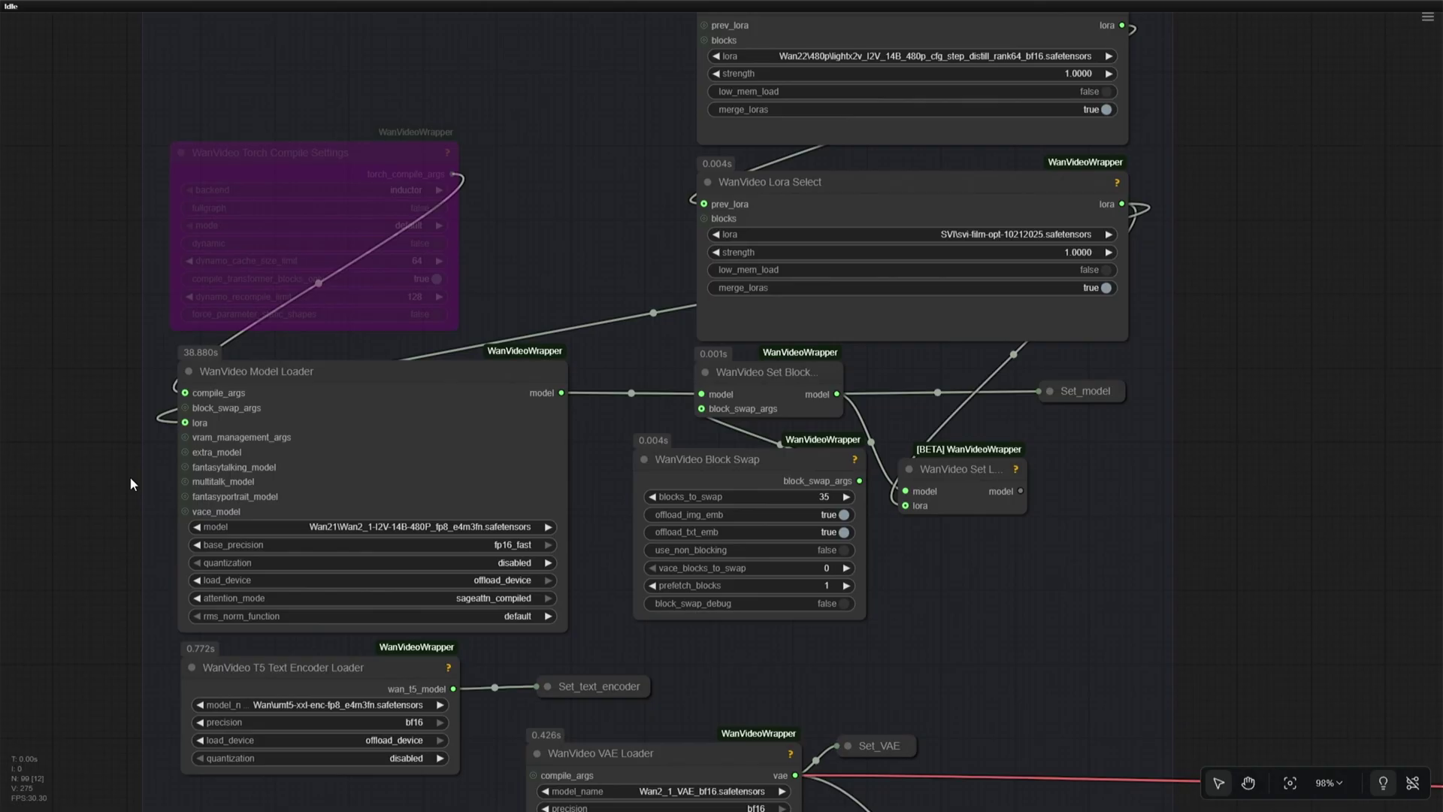
left_click_drag(133, 476, 70, 435)
left_click(389, 314)
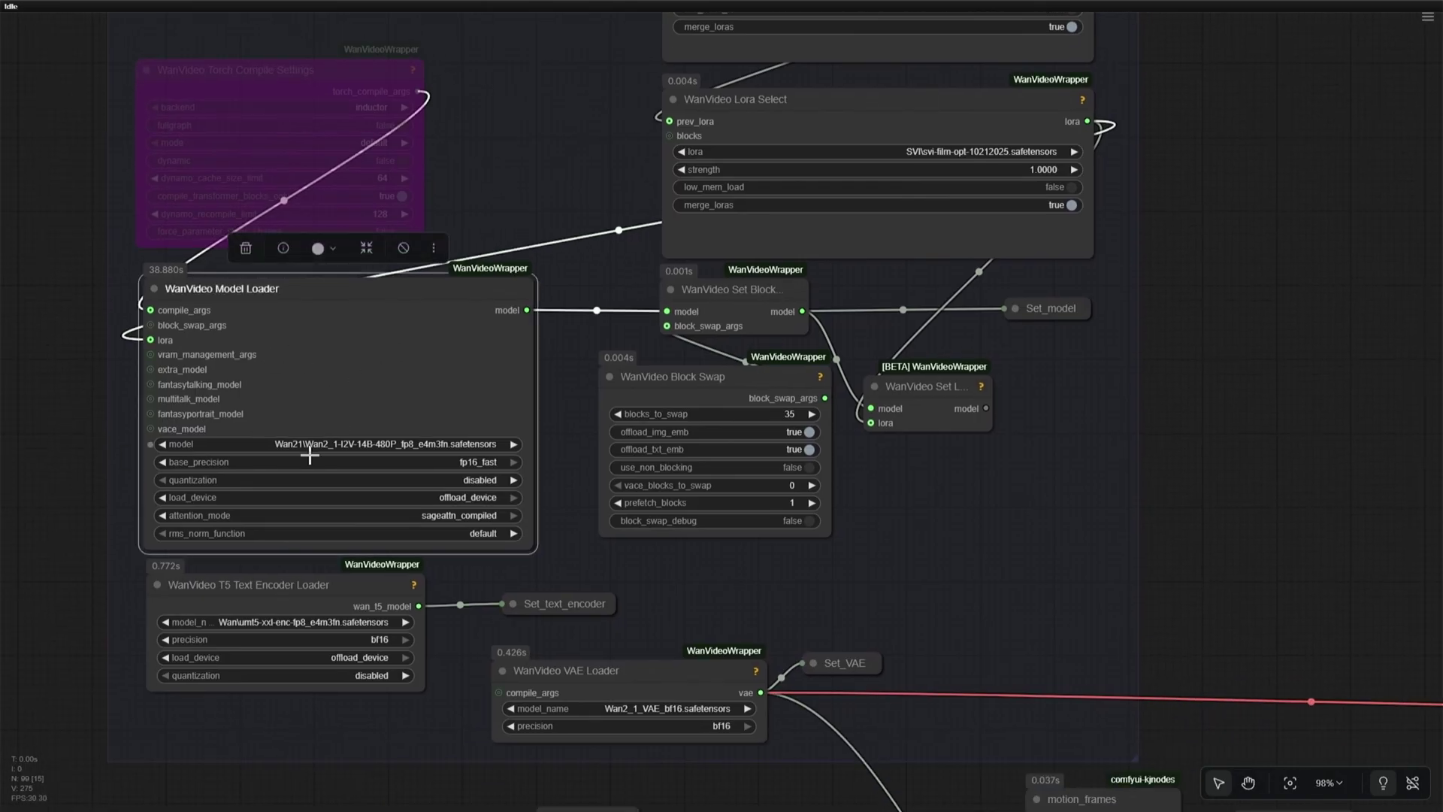
left_click(293, 78)
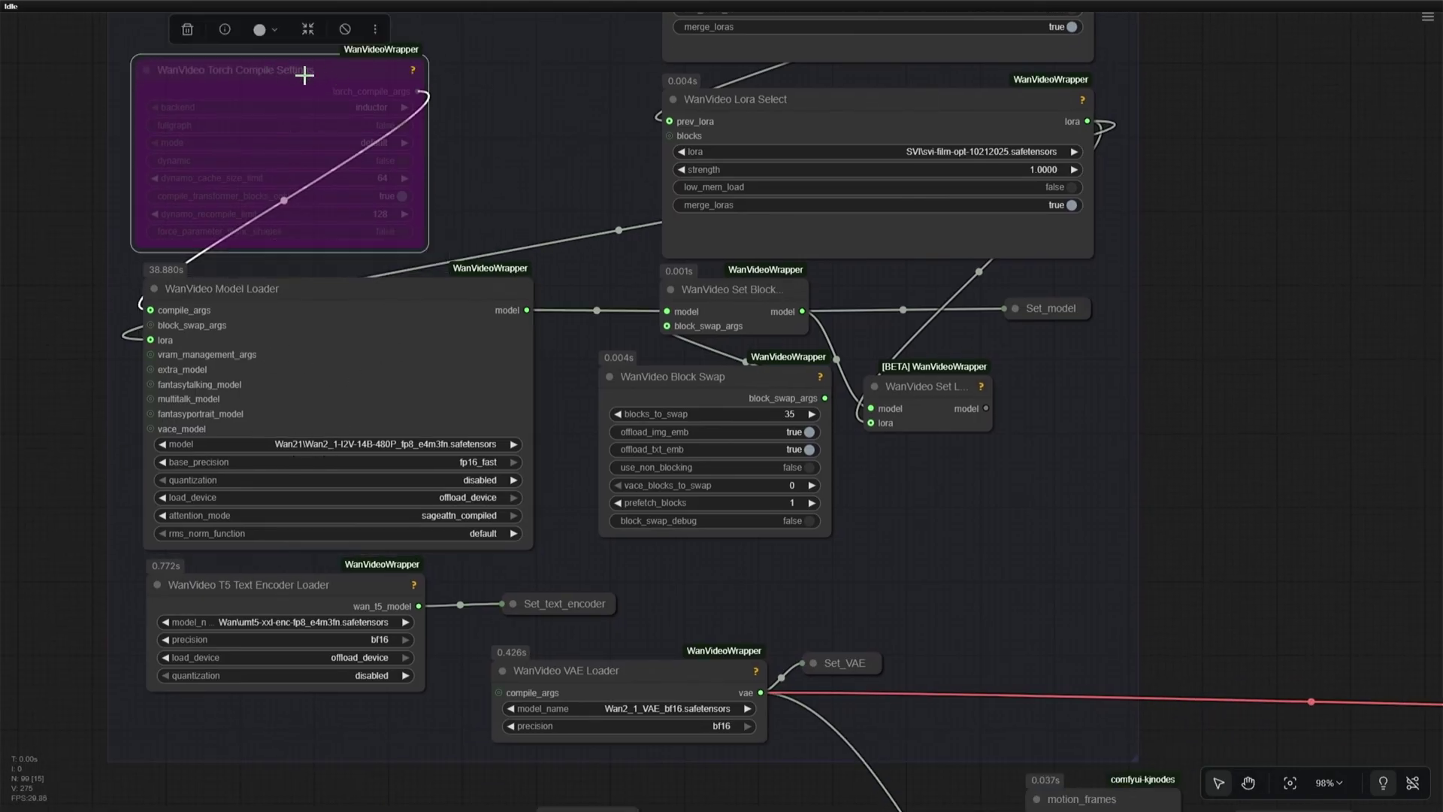
- Keep sageattn_compiled as the attention mode
scroll(421, 529, "up", 5)
left_click(424, 514)
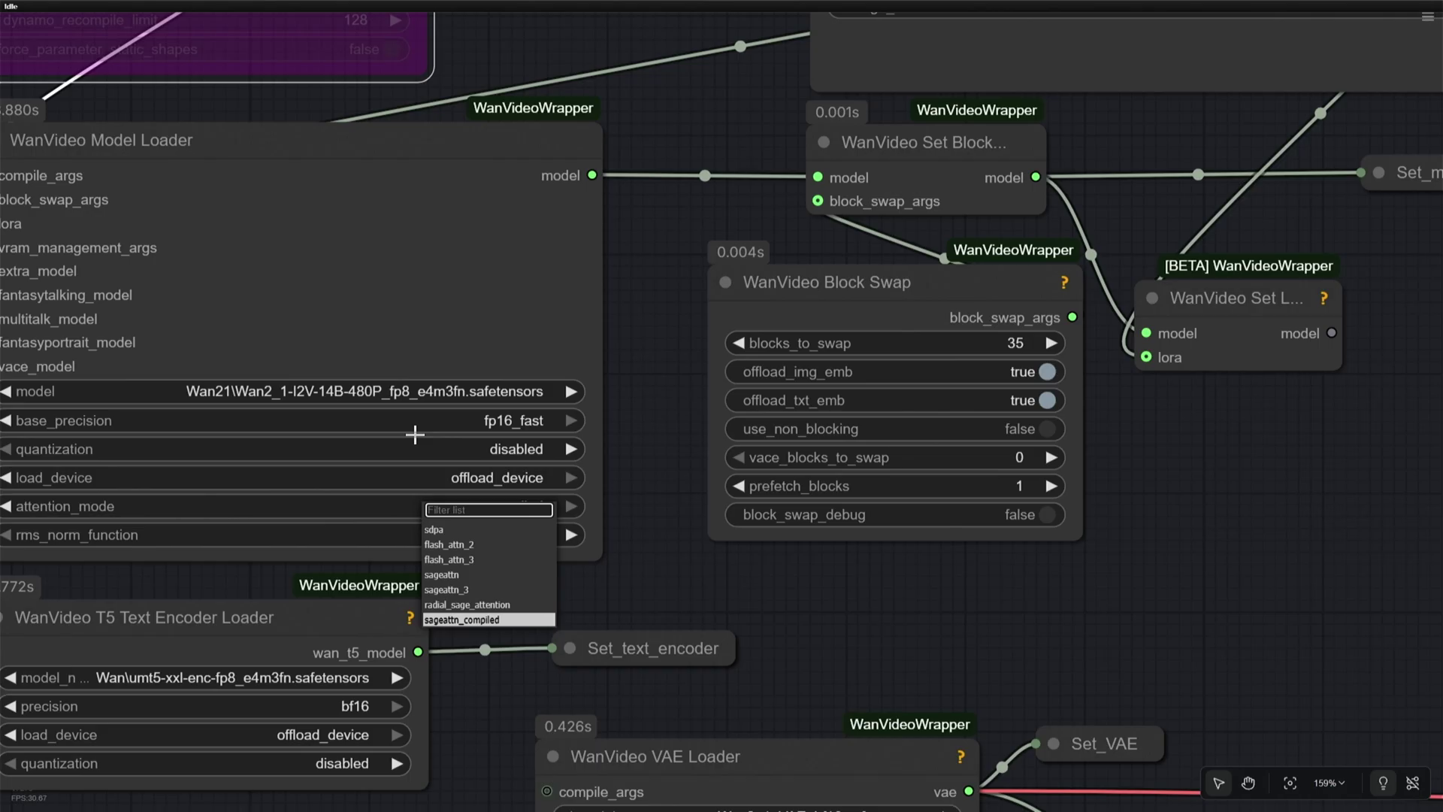
key("Return")
left_click(433, 334)
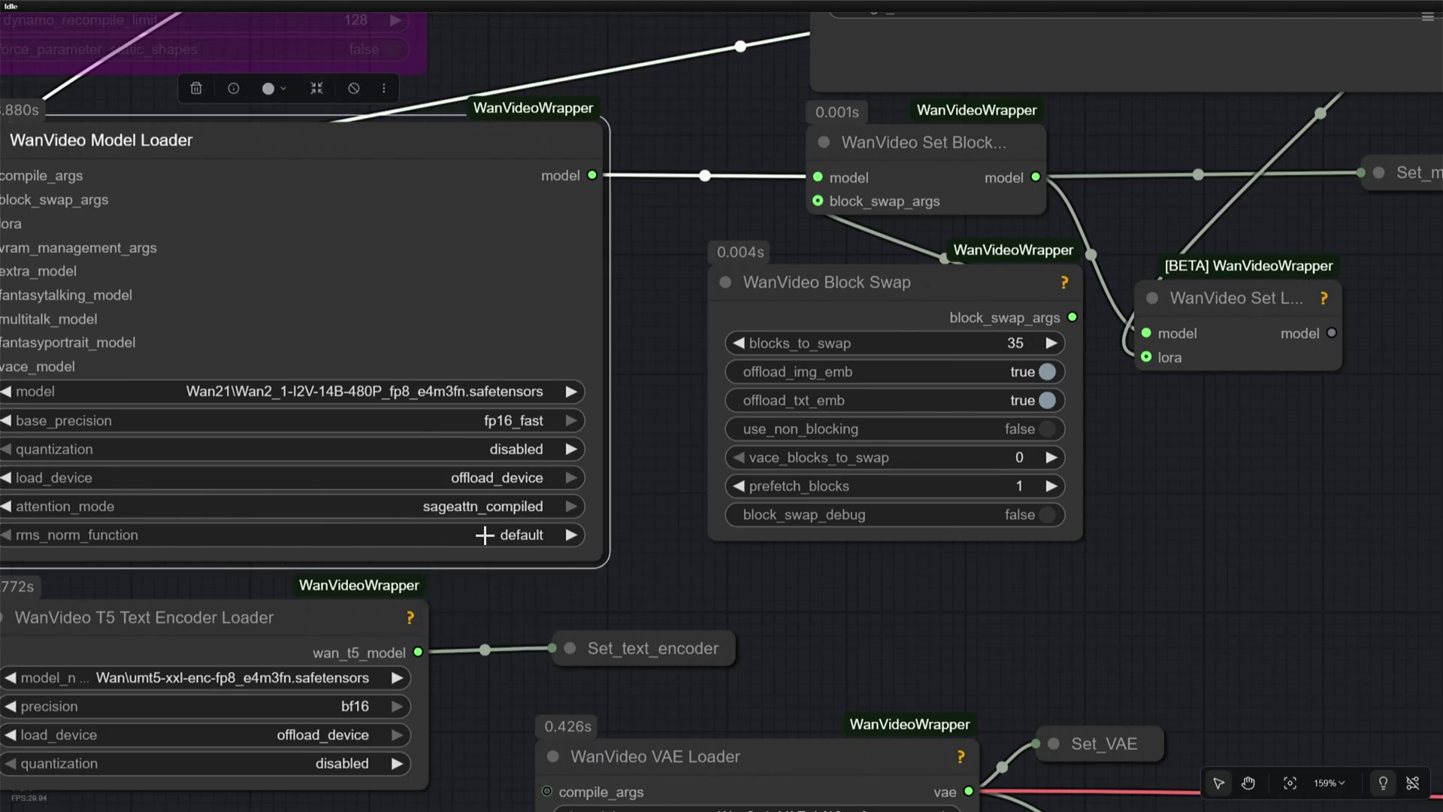
scroll(485, 535, "down", 5)
scroll(337, 439, "up", 5)
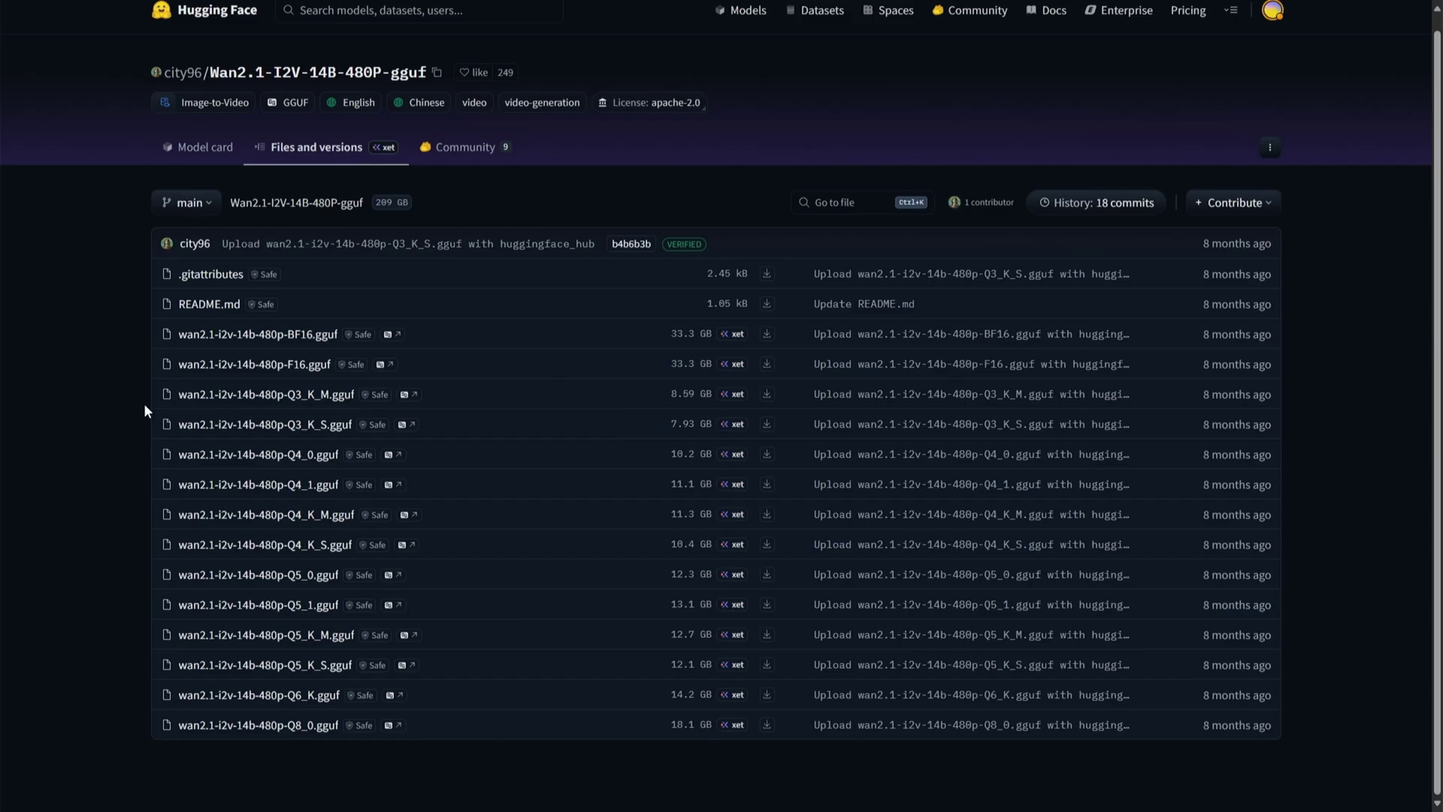
- Compare the 480P and 720P GGUF files (Q3_K_M to Q8_0) and the fp8 model files
left_click_drag(151, 390, 777, 747)
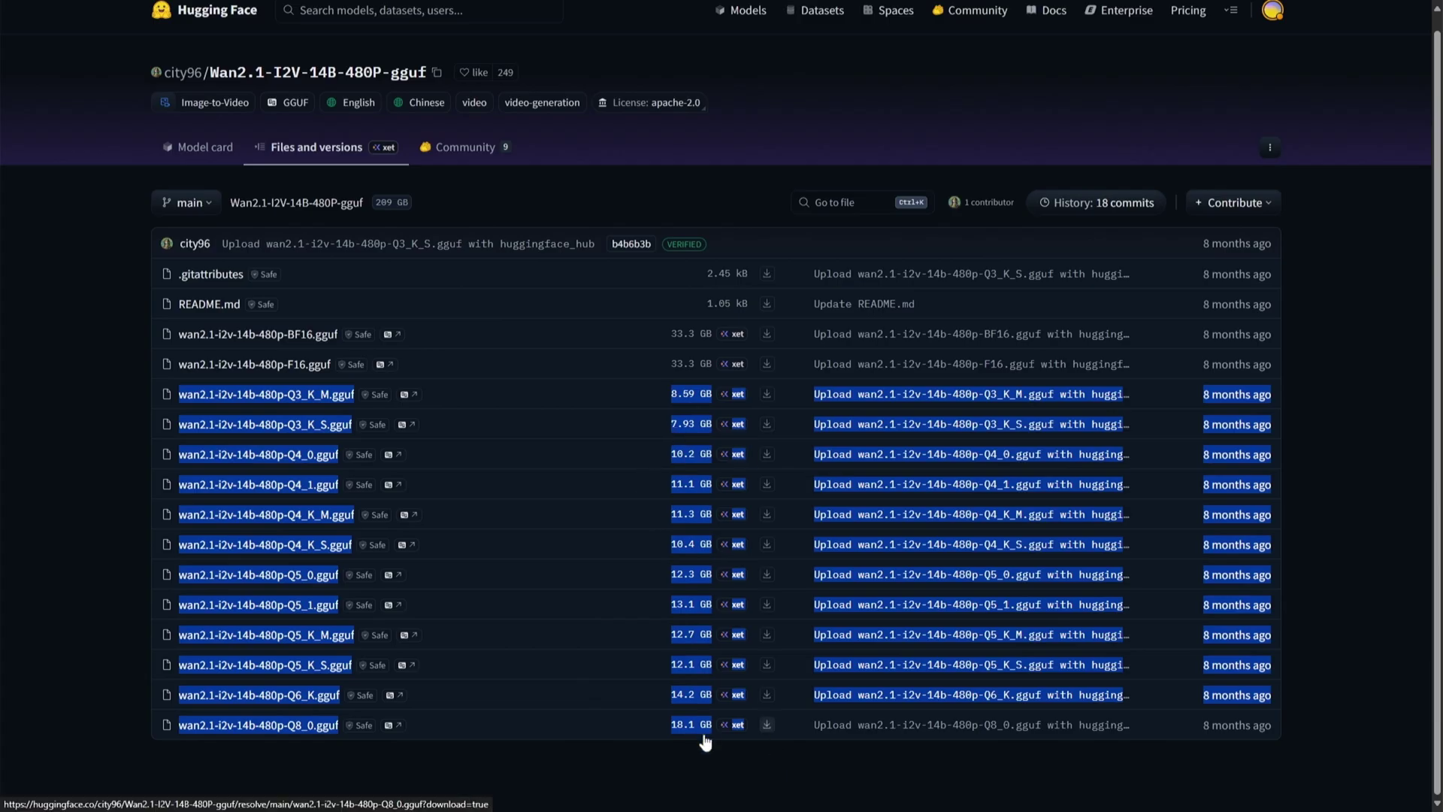
left_click(687, 772)
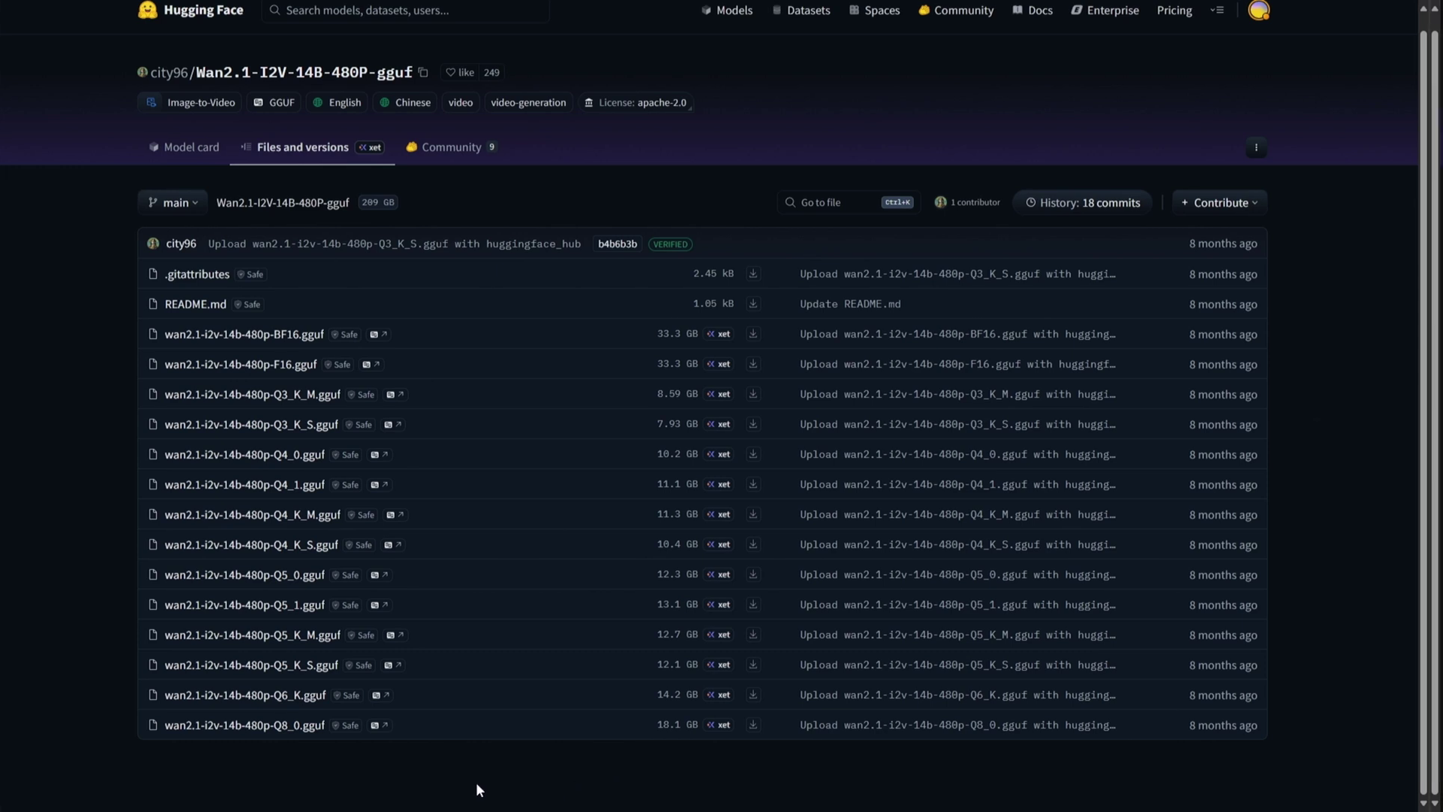
left_click_drag(174, 408, 745, 790)
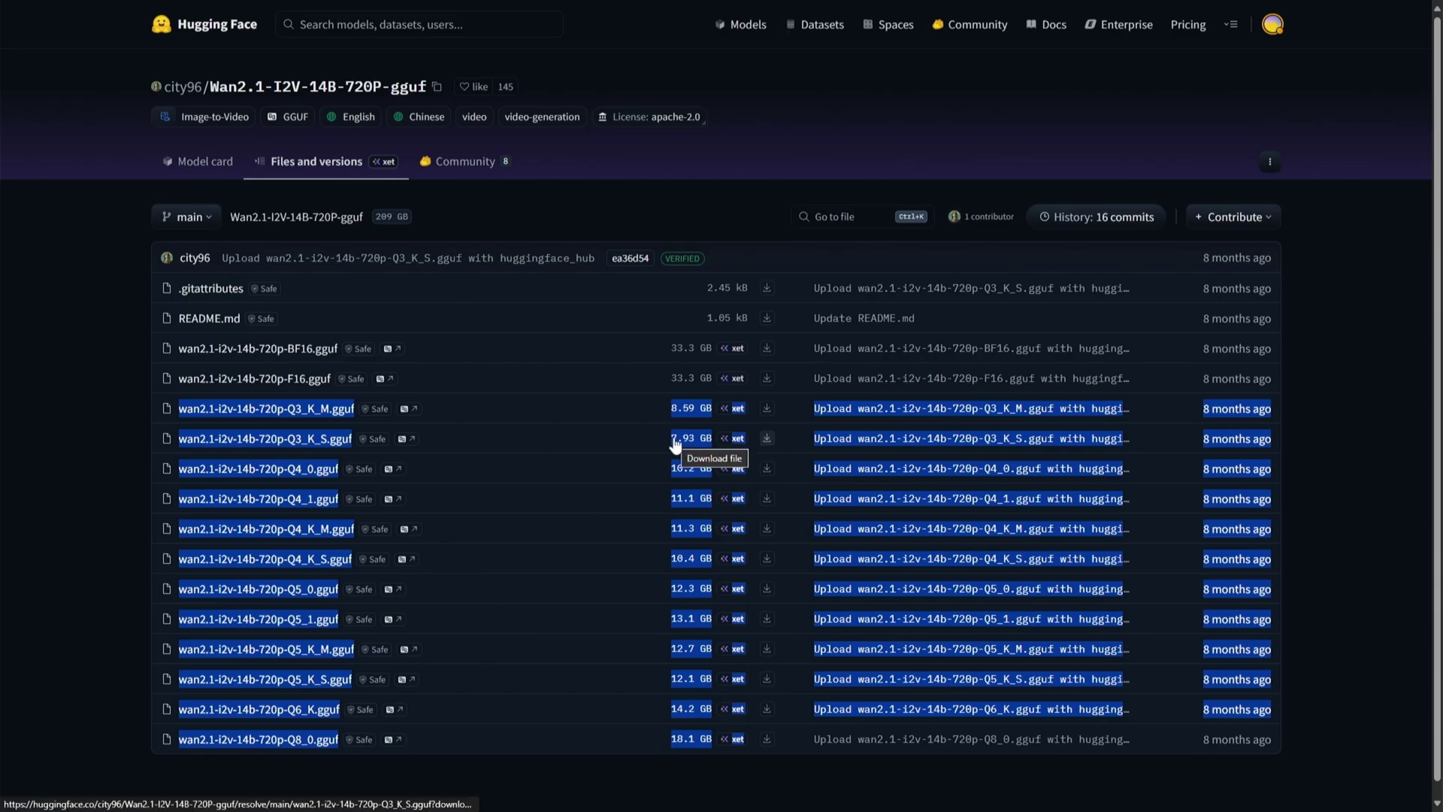
left_click(720, 780)
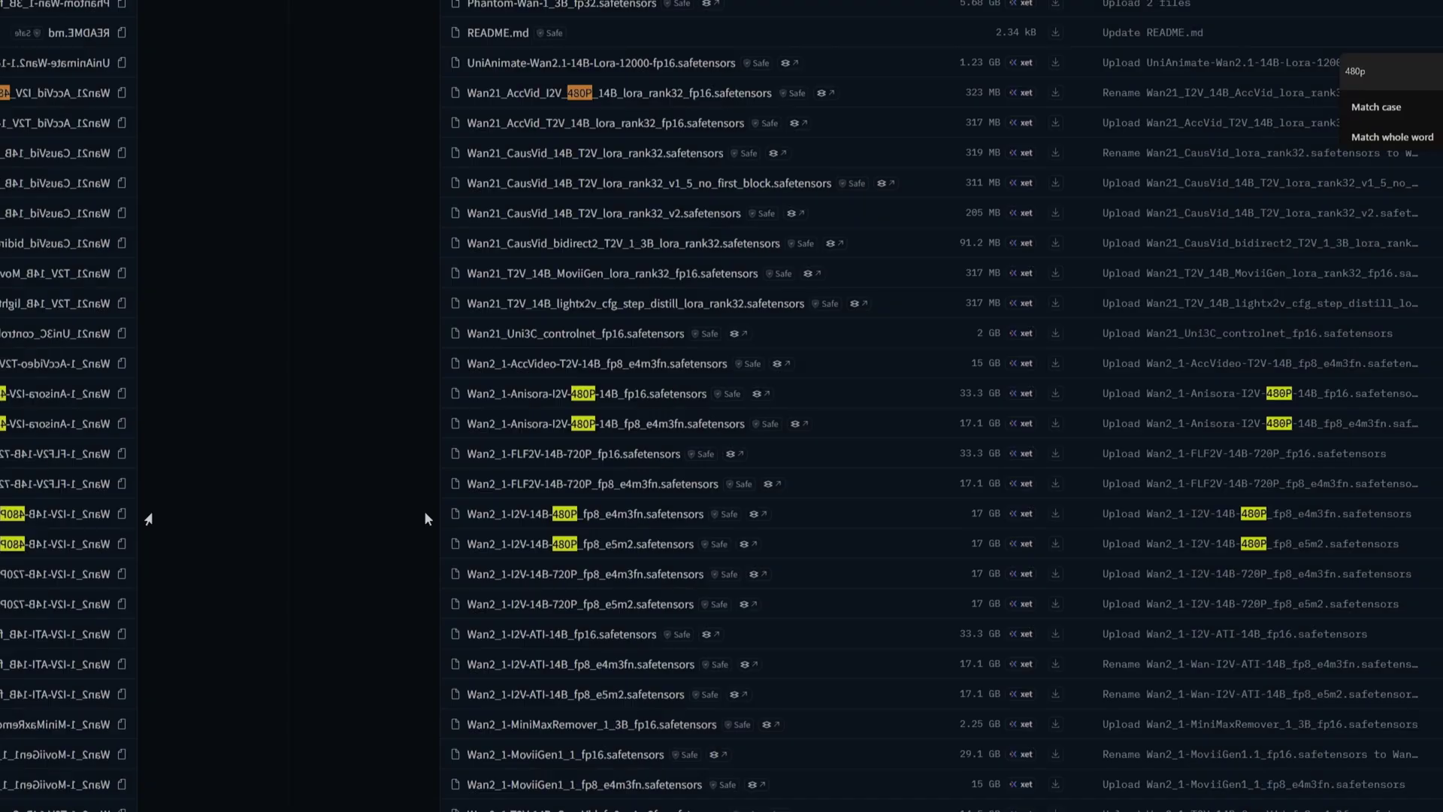
left_click_drag(178, 514, 509, 555)
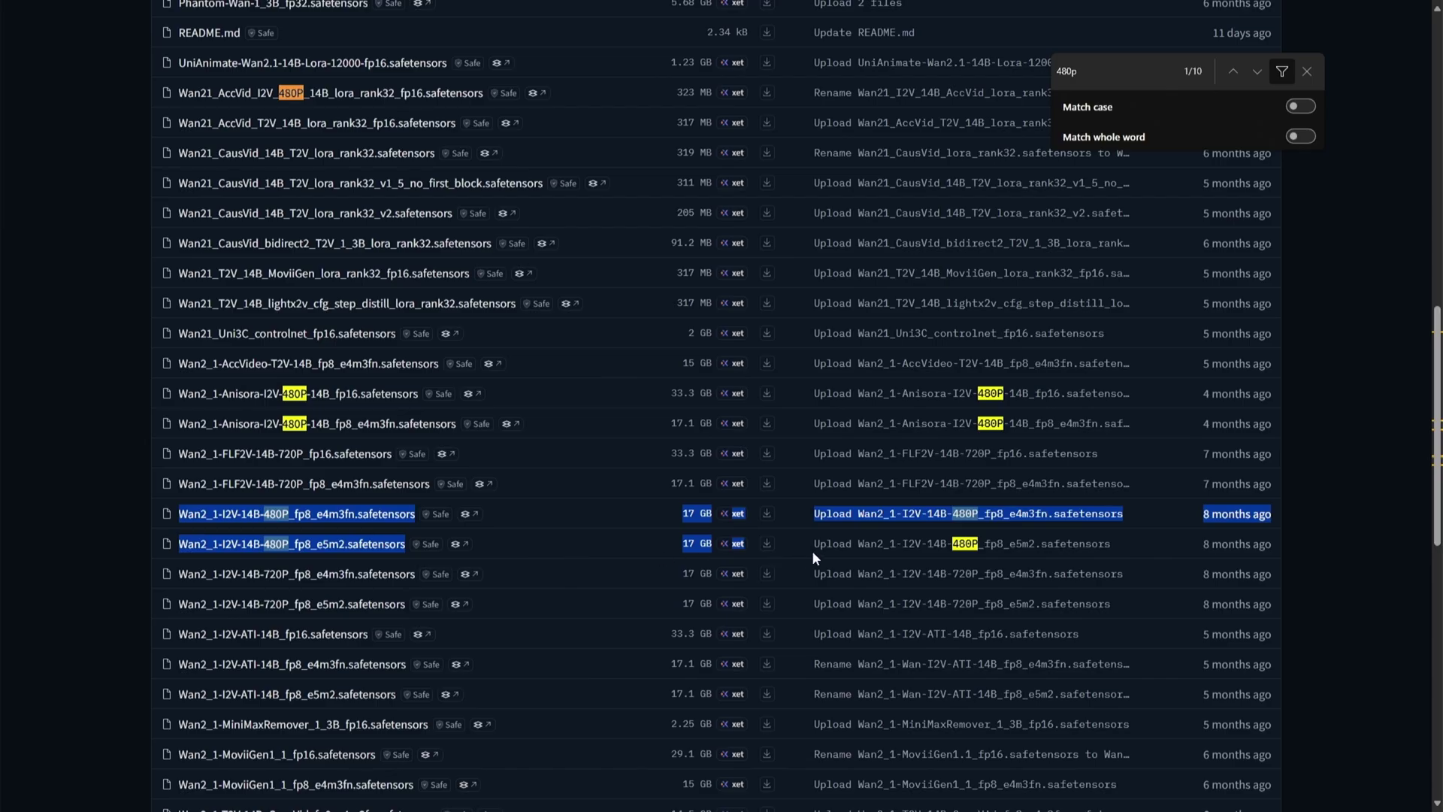
left_click_drag(125, 552, 794, 605)
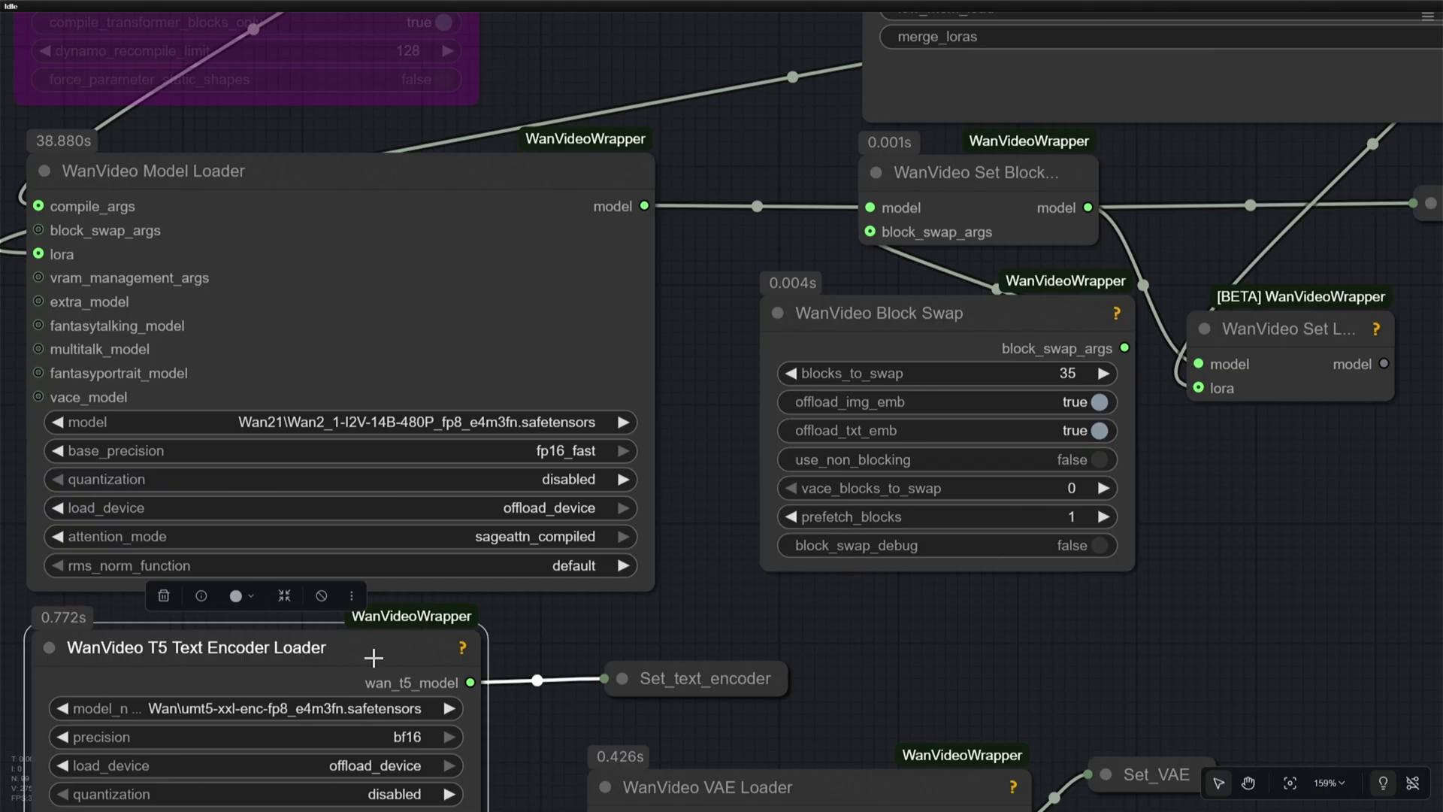
scroll(374, 657, "down", 5)
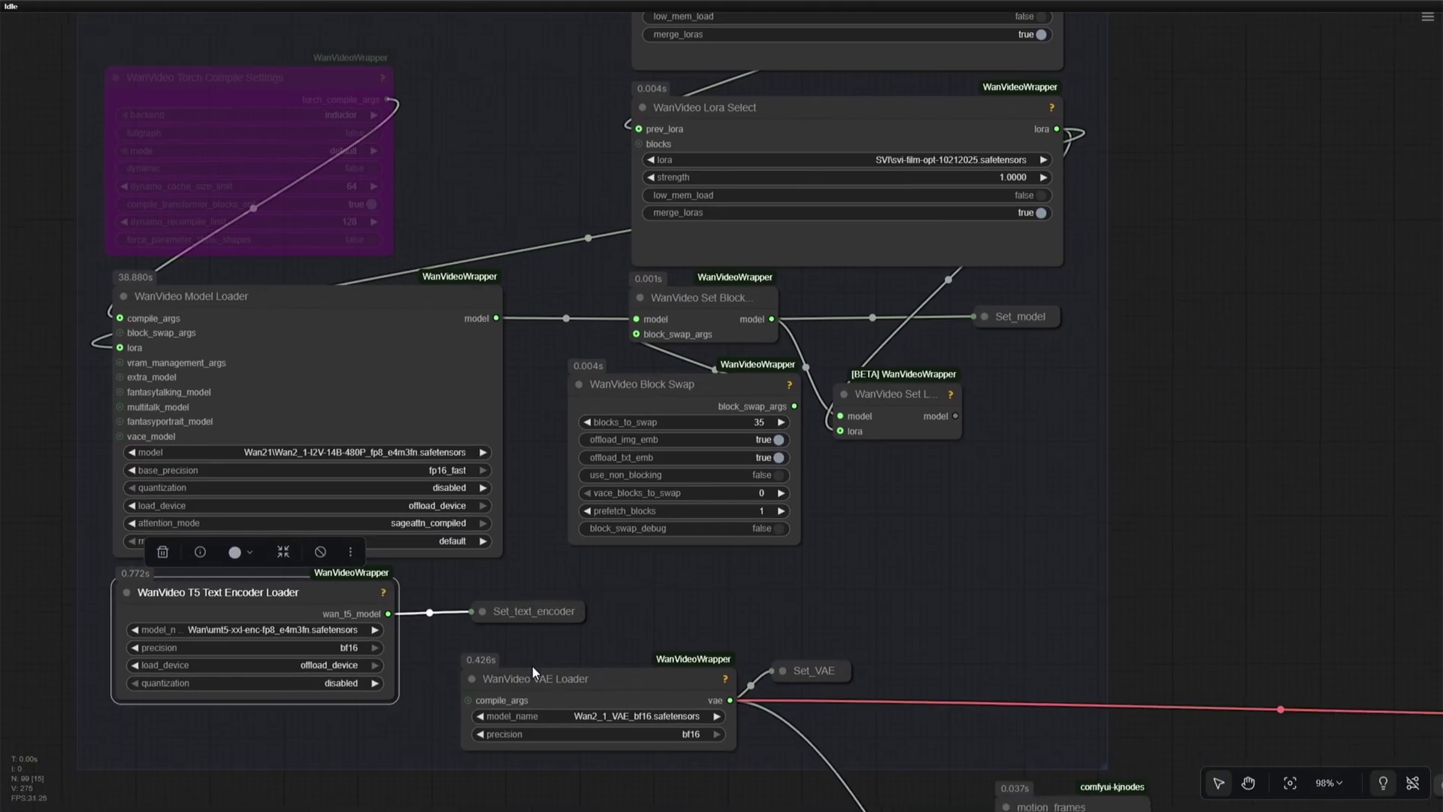
left_click(596, 678)
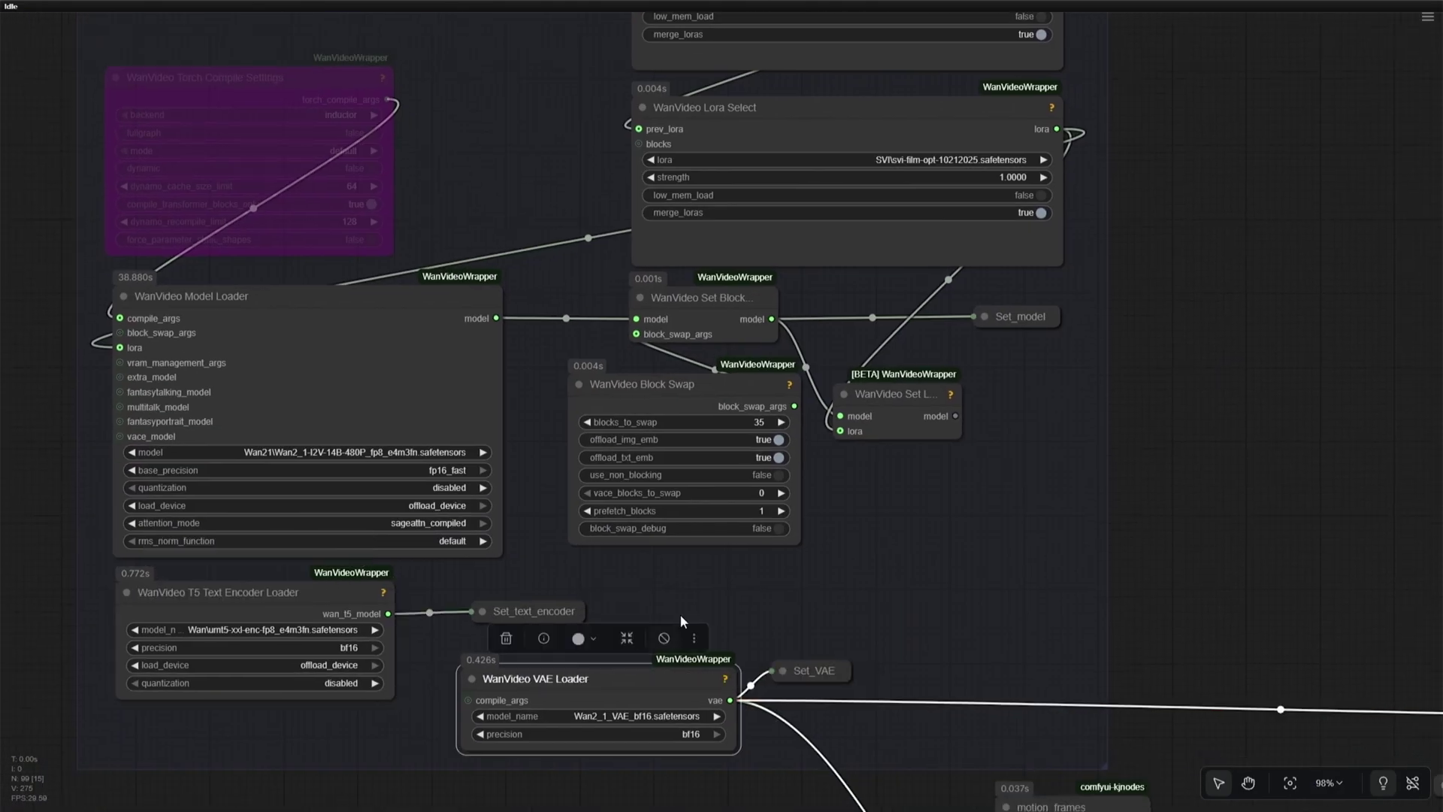
left_click_drag(554, 261, 441, 599)
scroll(452, 495, "up", 3)
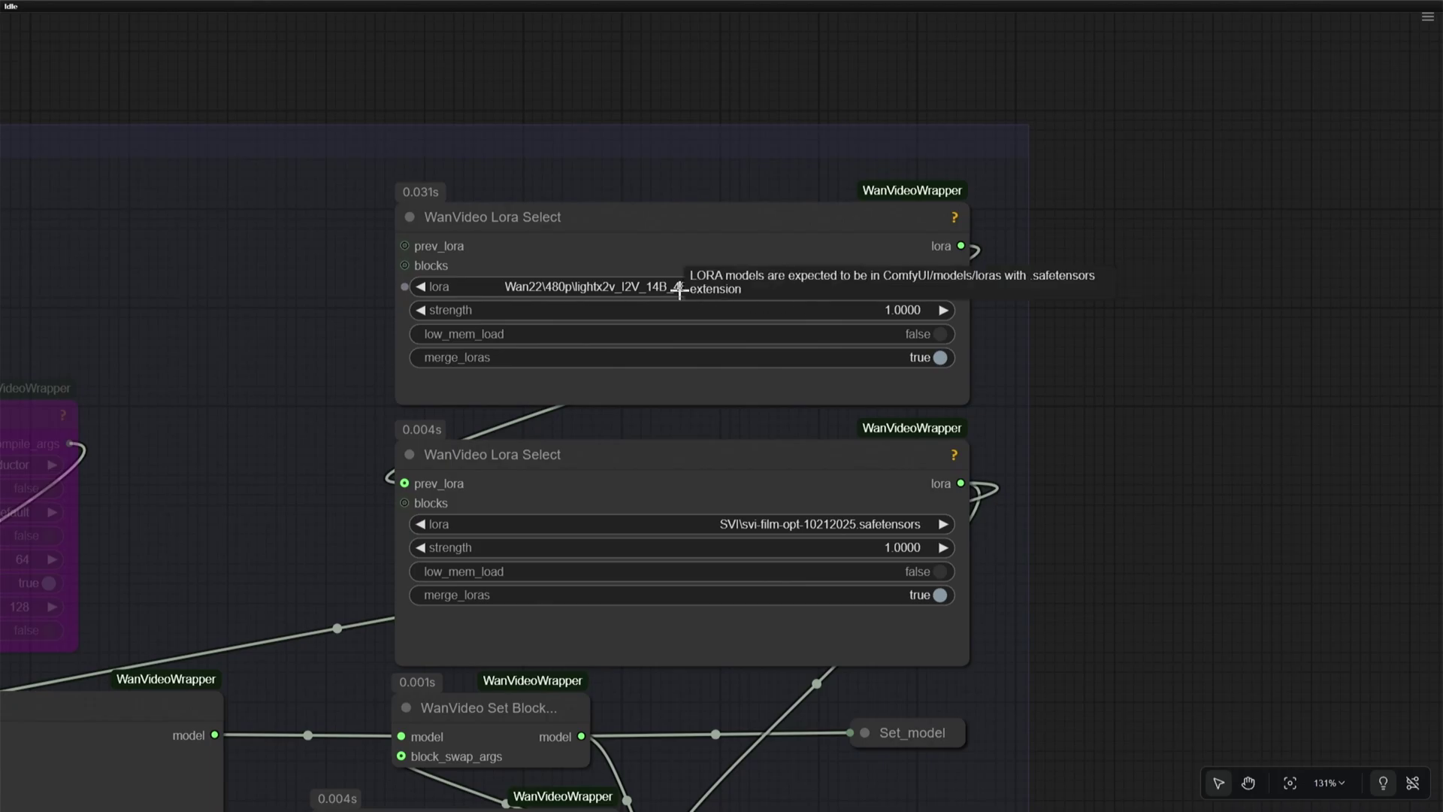
scroll(291, 547, "down", 3)
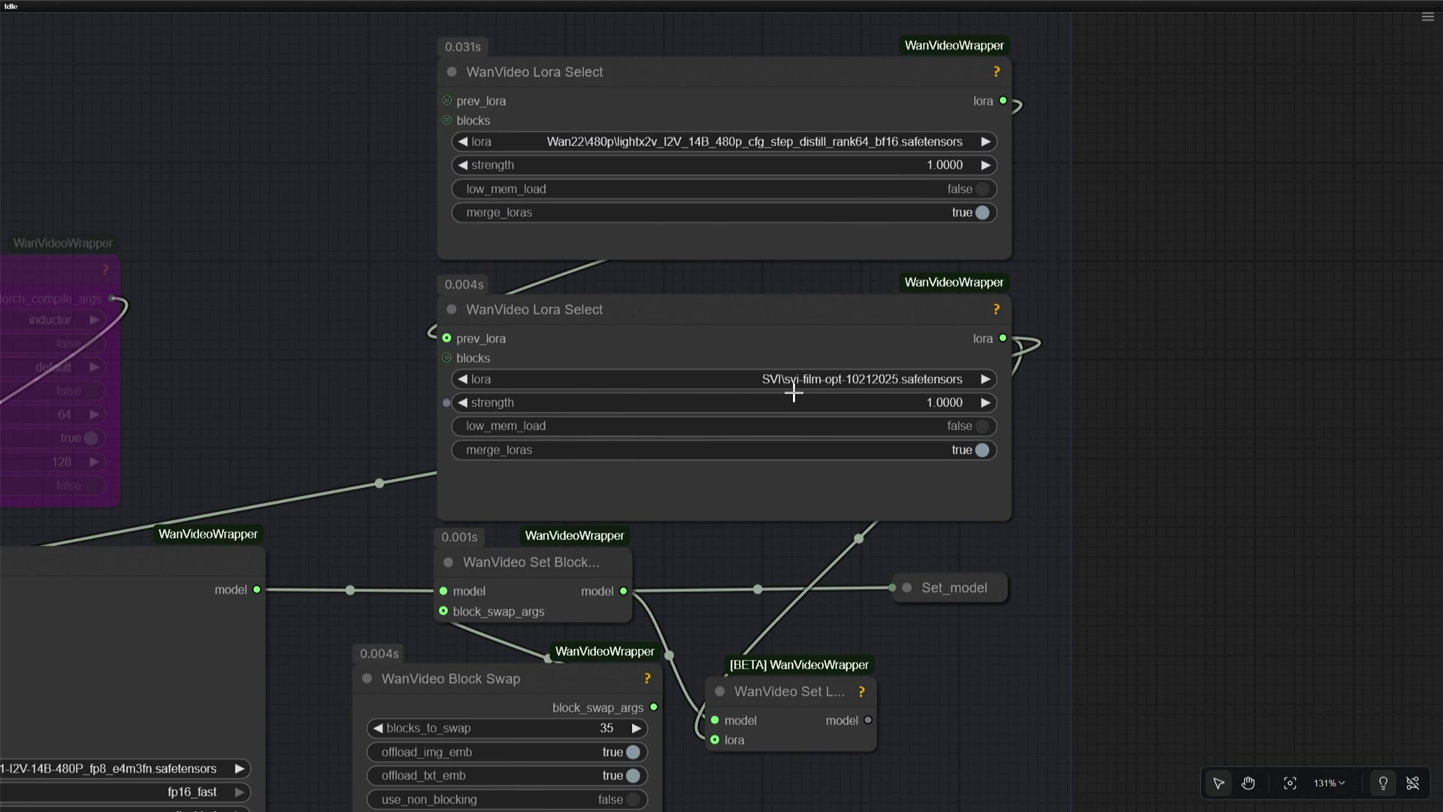
scroll(798, 385, "up", 3)
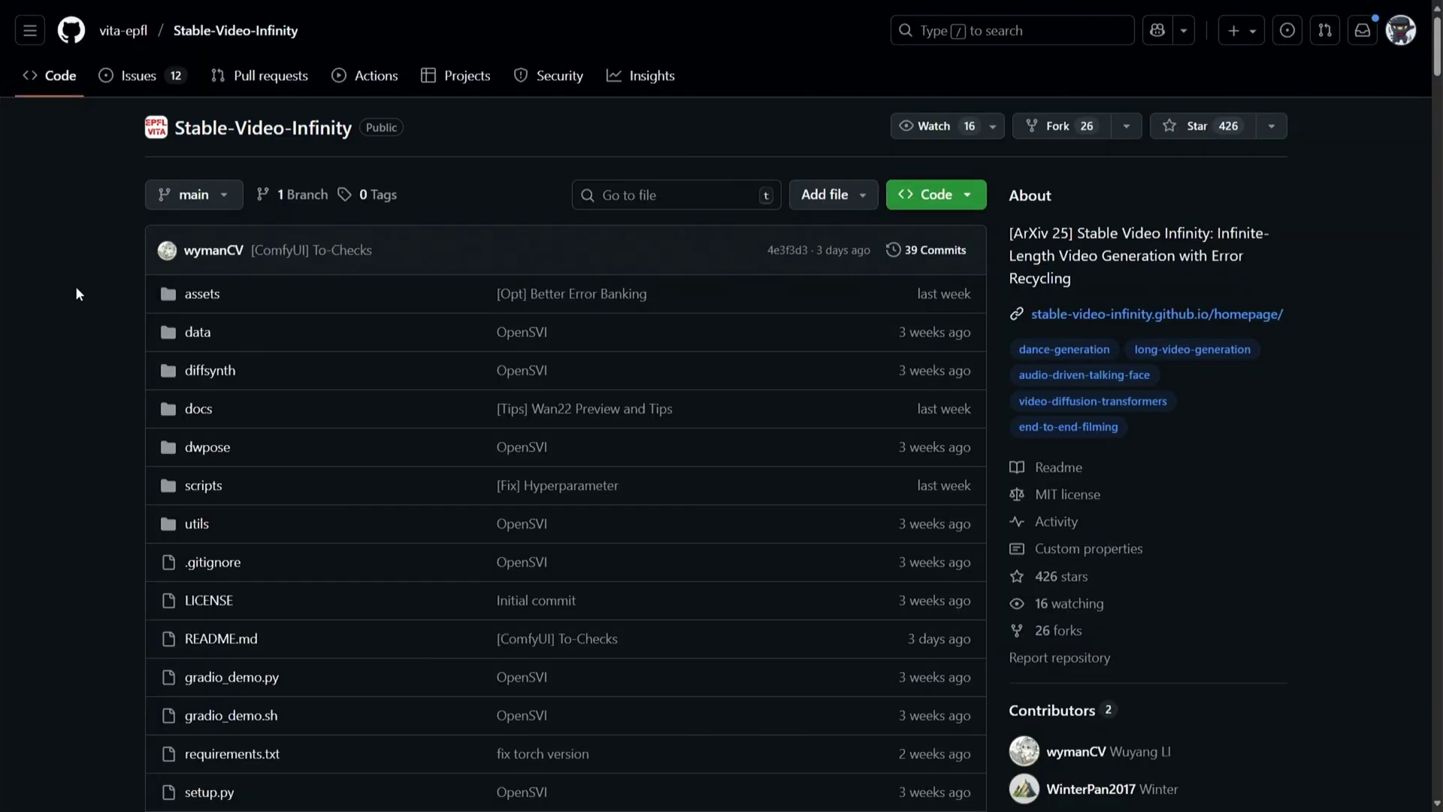
- Scroll to the SVI Family table and highlight SVI-Dance, SVI-Talk and SVI-Tom&Jerry
scroll(76, 293, "down", 15)
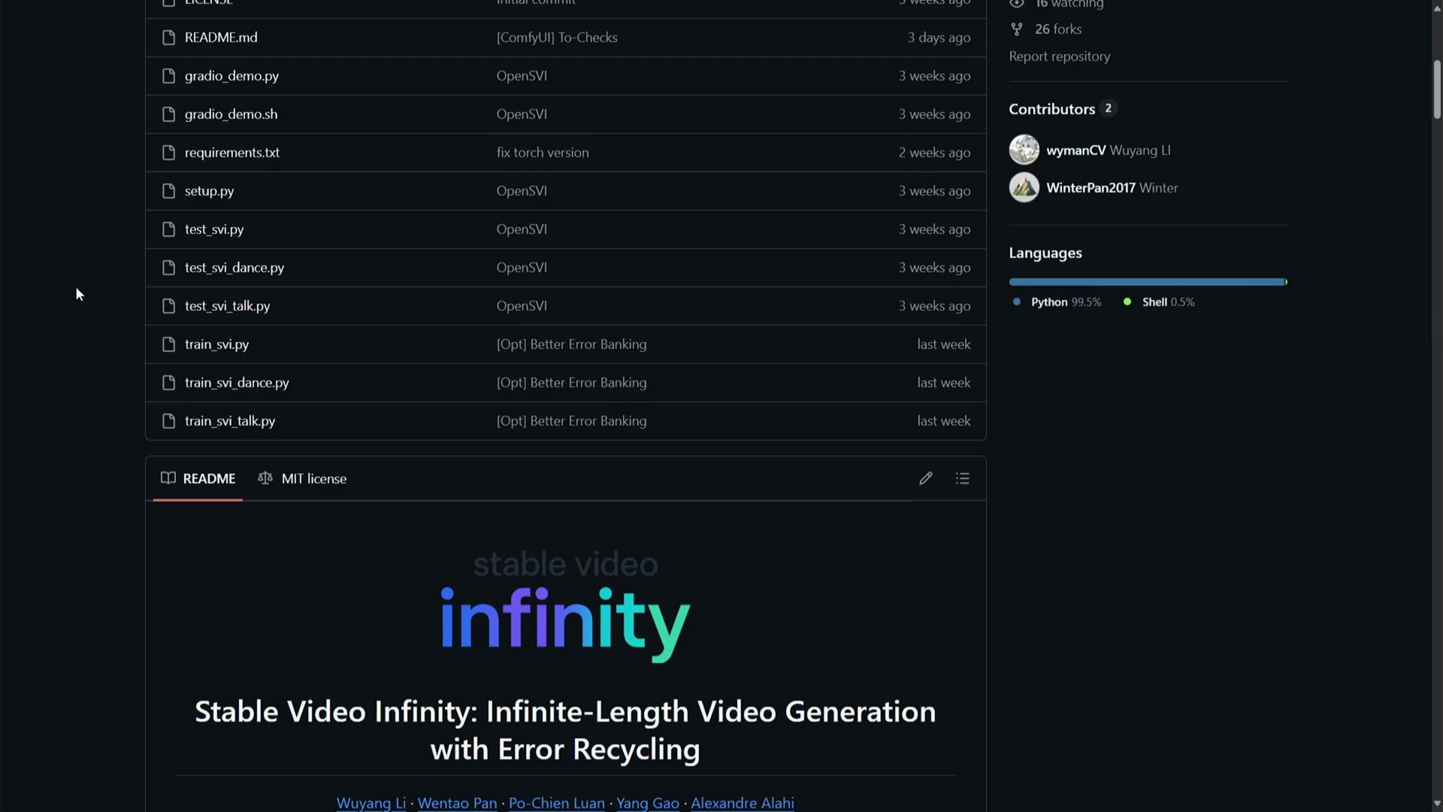
scroll(74, 290, "down", 8)
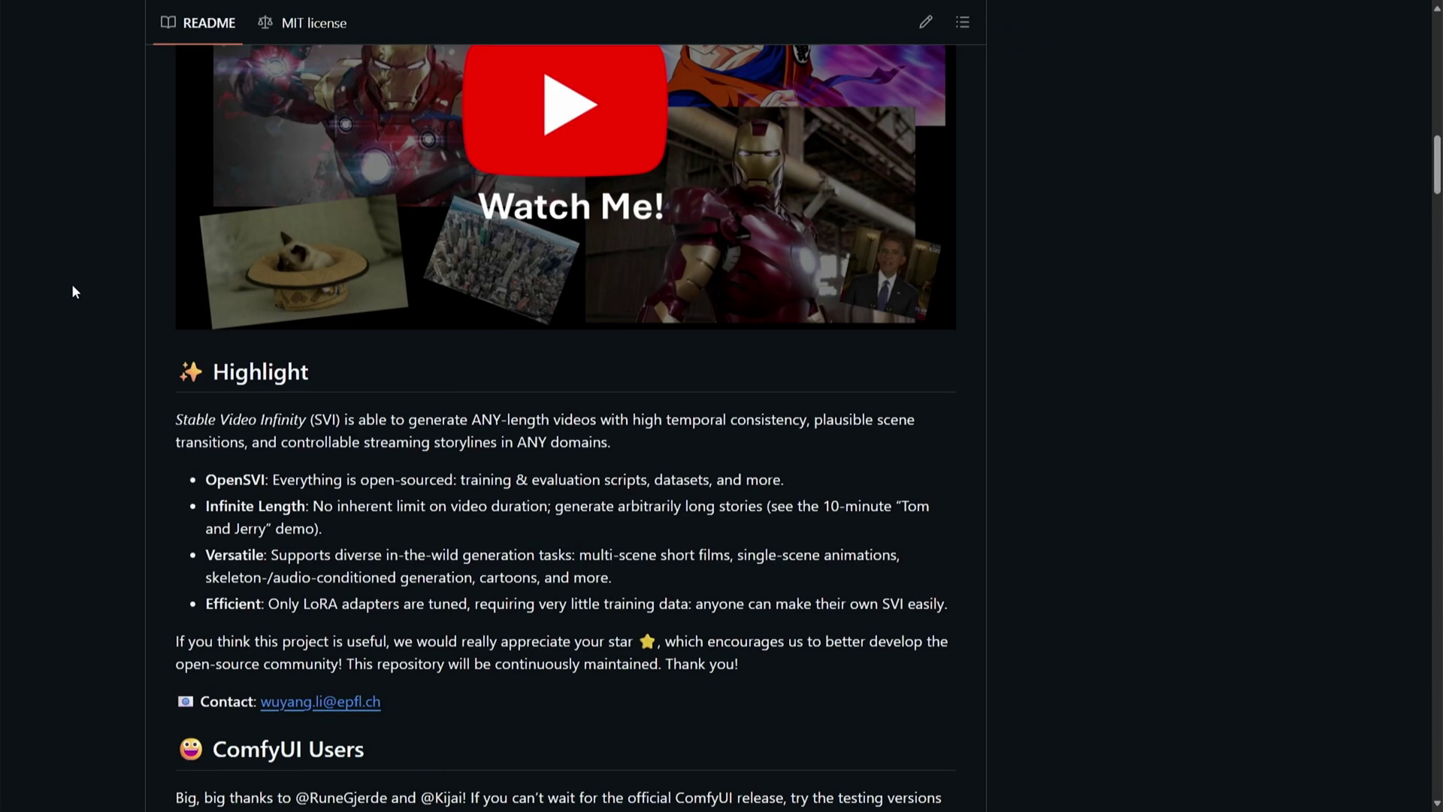
scroll(74, 291, "down", 15)
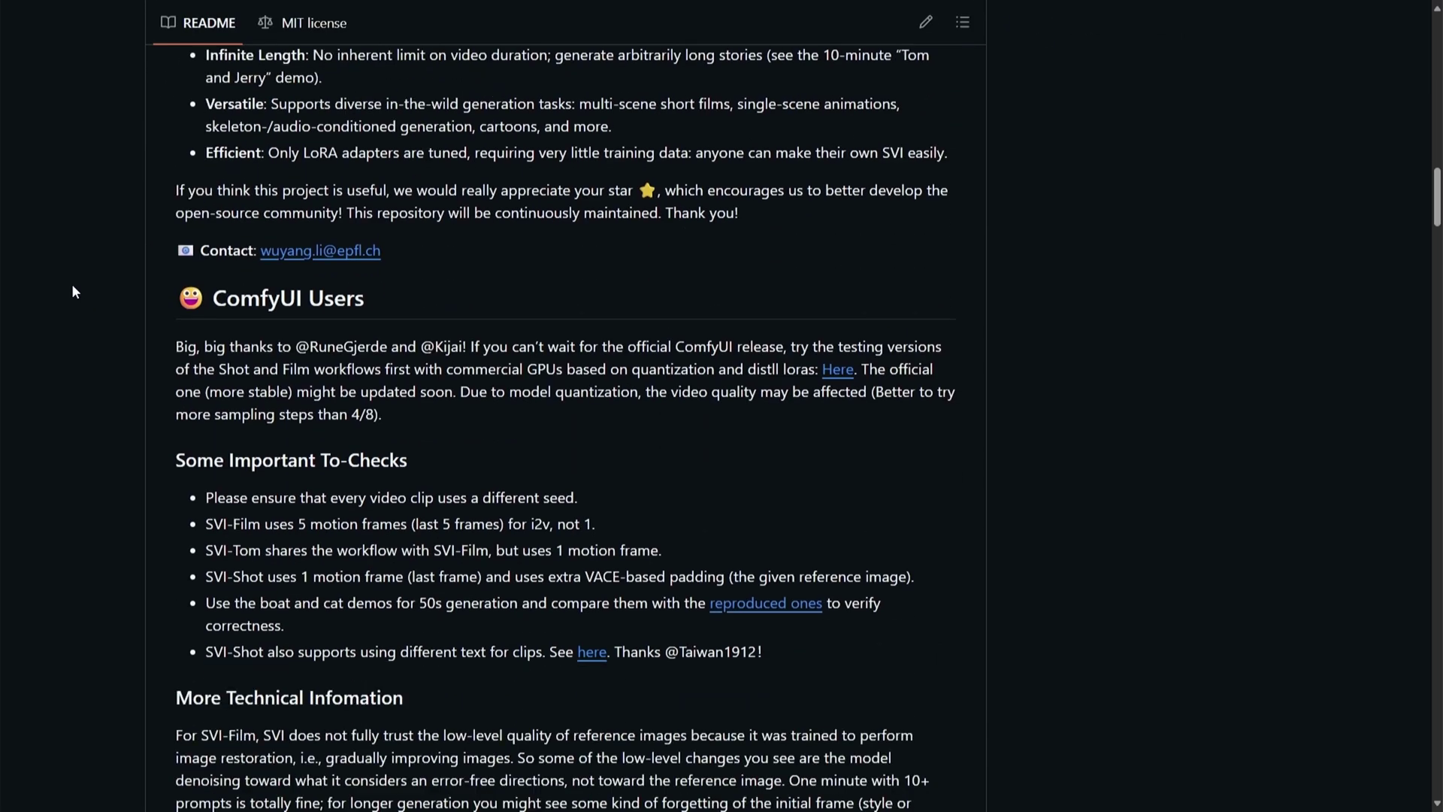
scroll(73, 292, "down", 15)
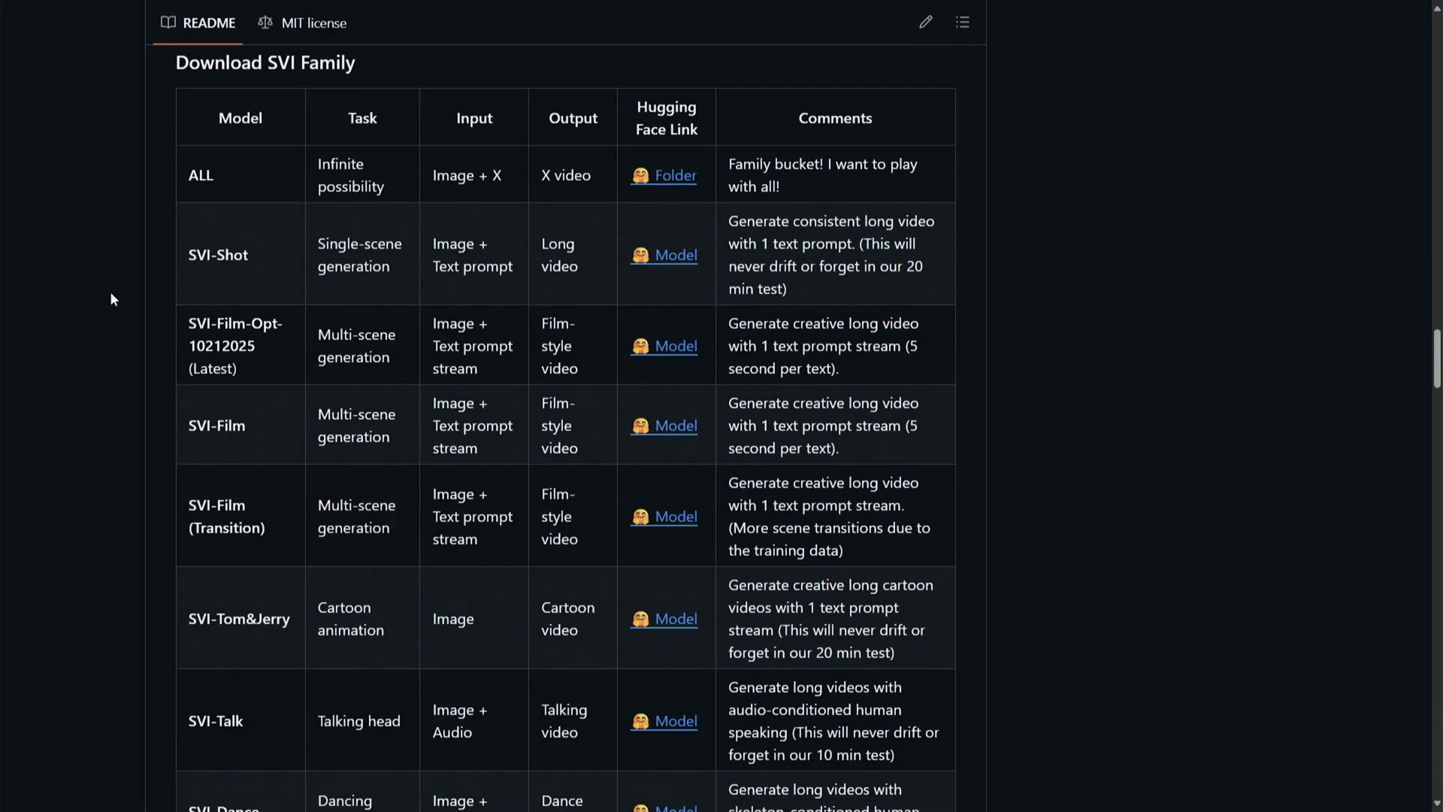
scroll(110, 299, "down", 2)
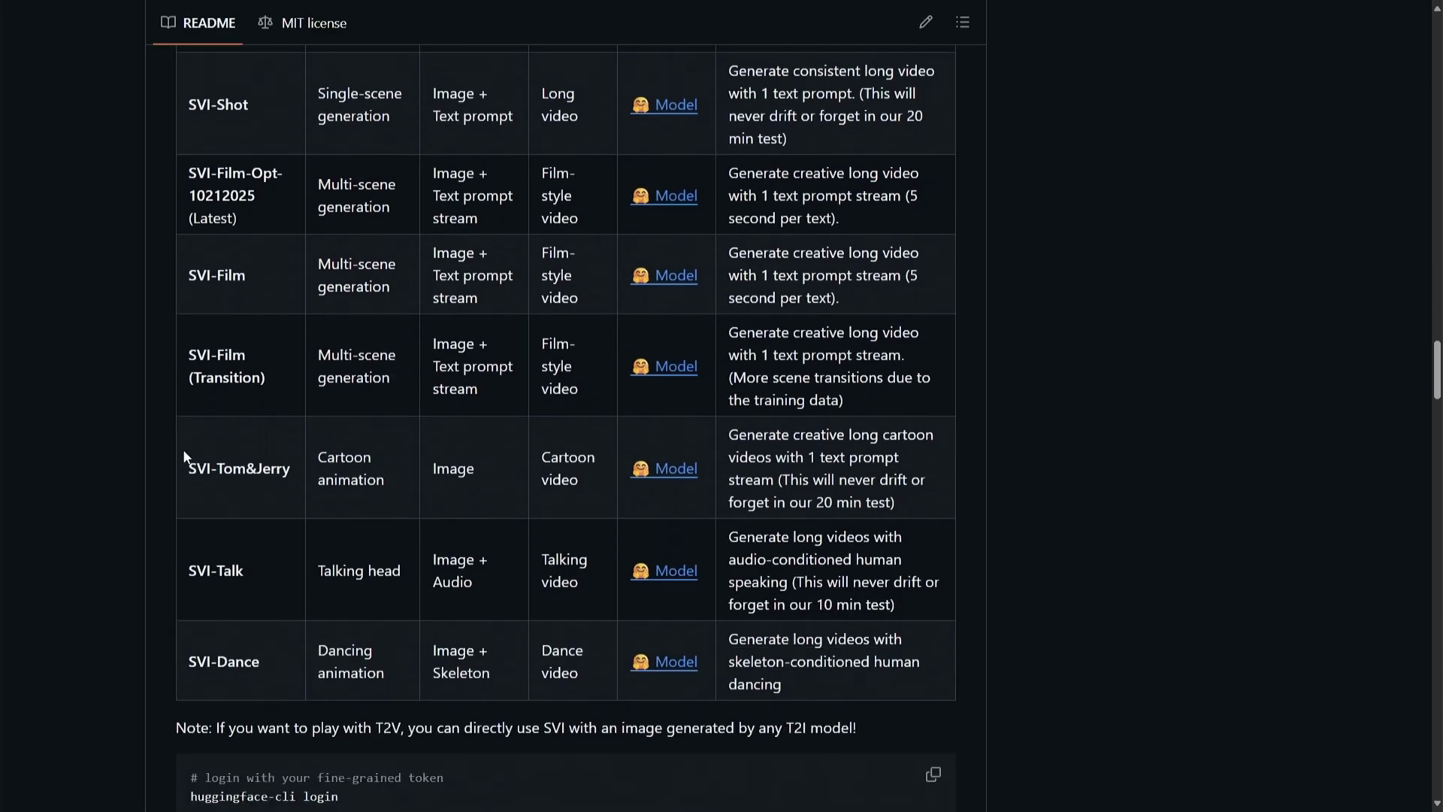
left_click_drag(188, 660, 300, 672)
left_click_drag(188, 571, 250, 577)
left_click_drag(187, 468, 292, 474)
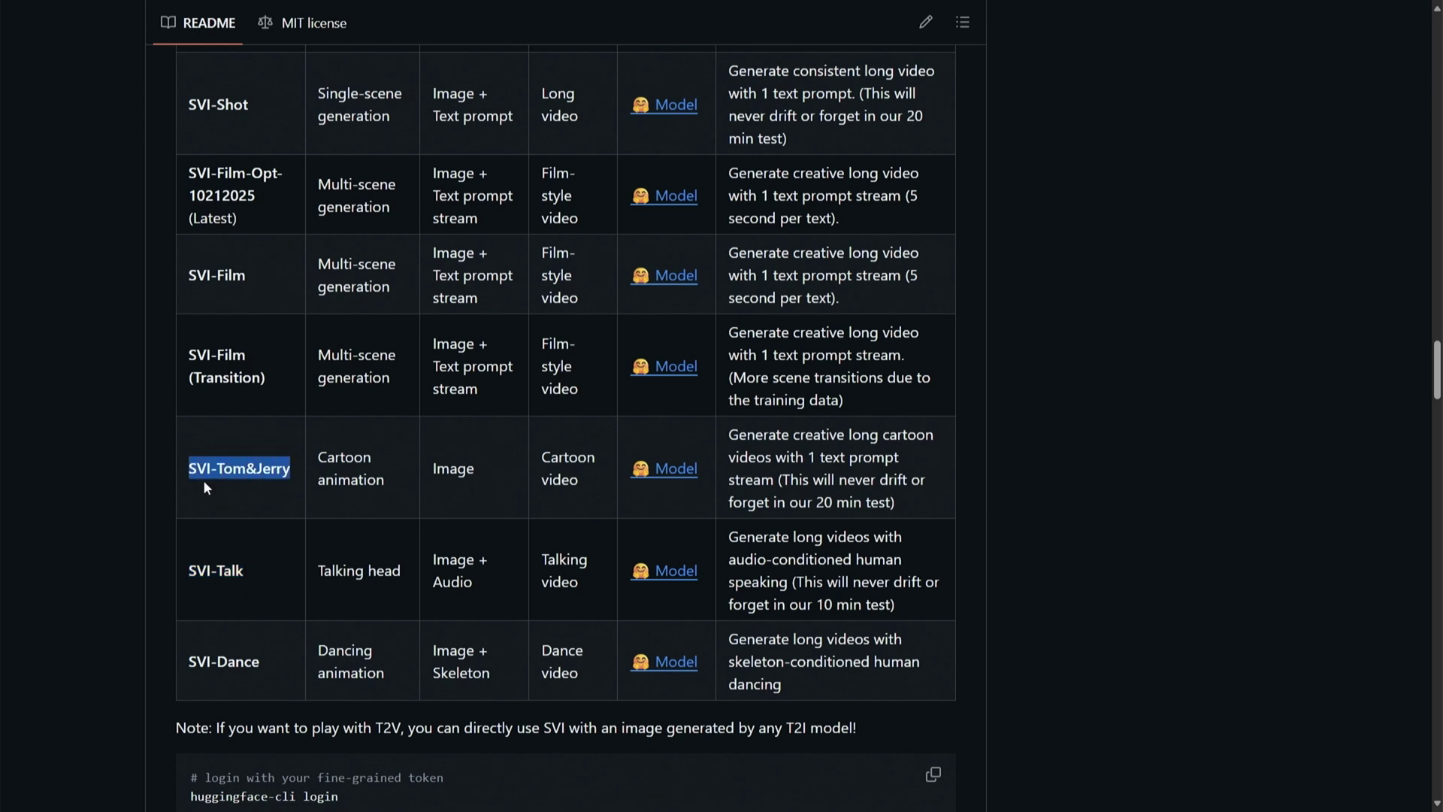
scroll(203, 480, "up", 1)
left_click(164, 477)
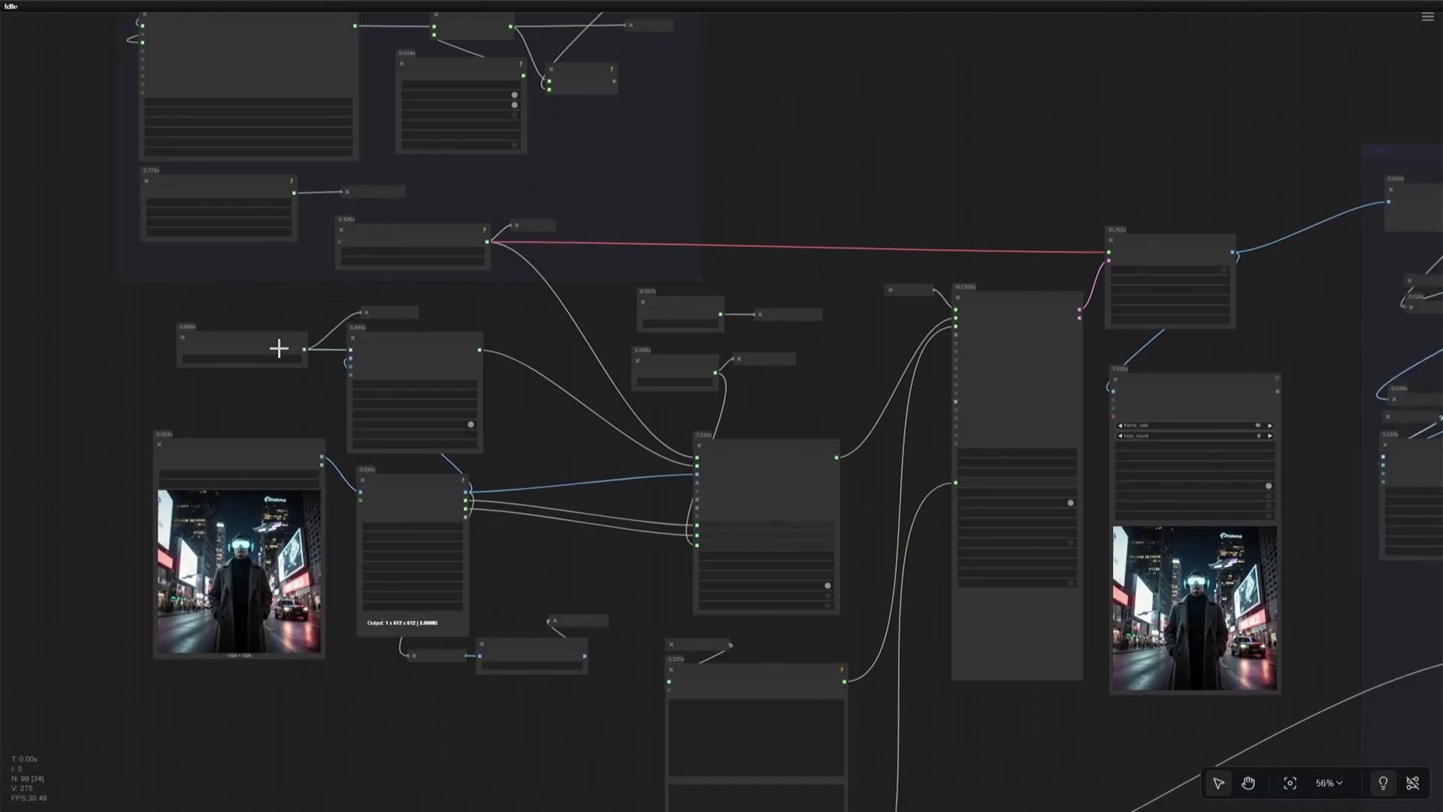
left_click_drag(295, 306, 925, 574)
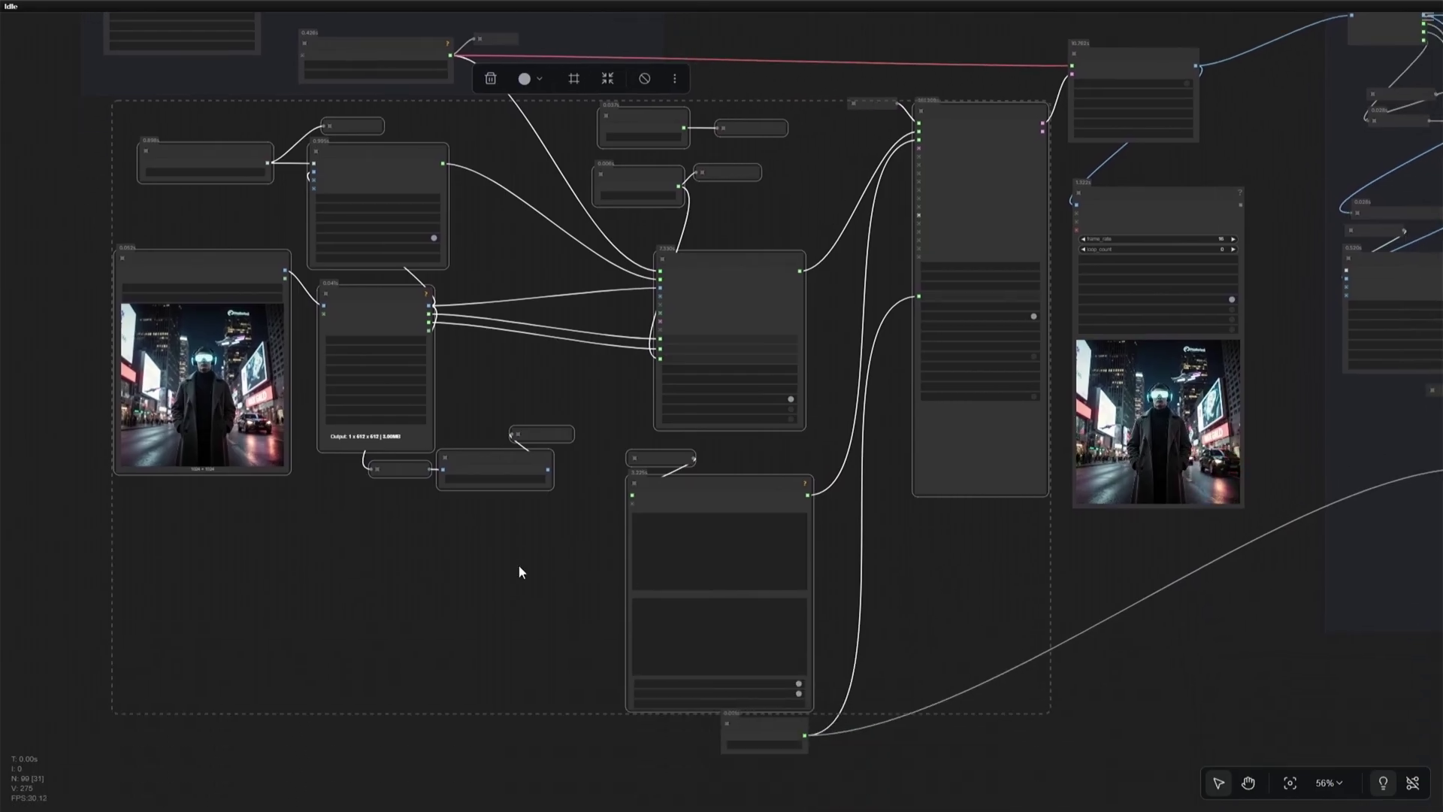
scroll(644, 554, "up", 9)
left_click(684, 471)
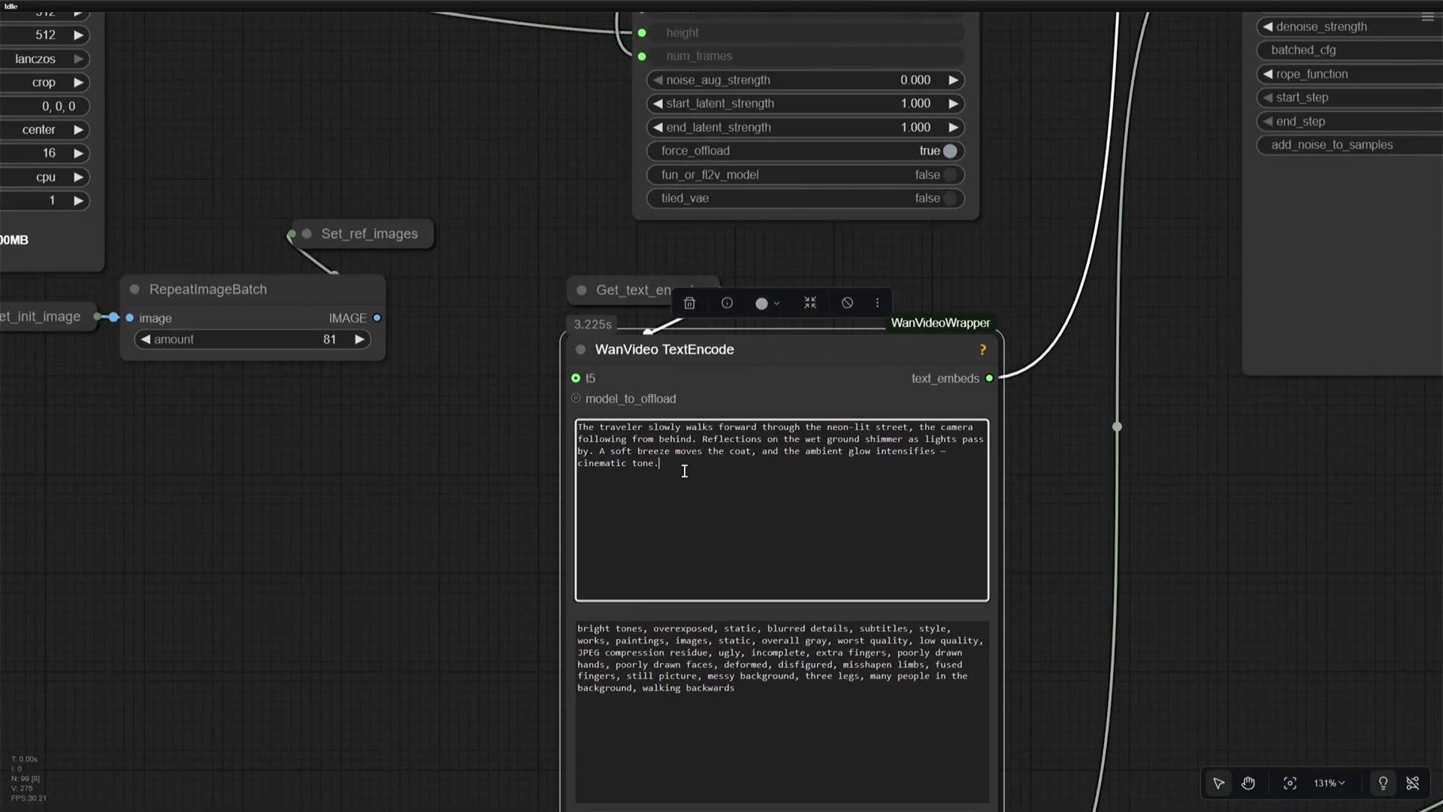
scroll(684, 470, "up", 2)
left_click_drag(684, 470, 556, 418)
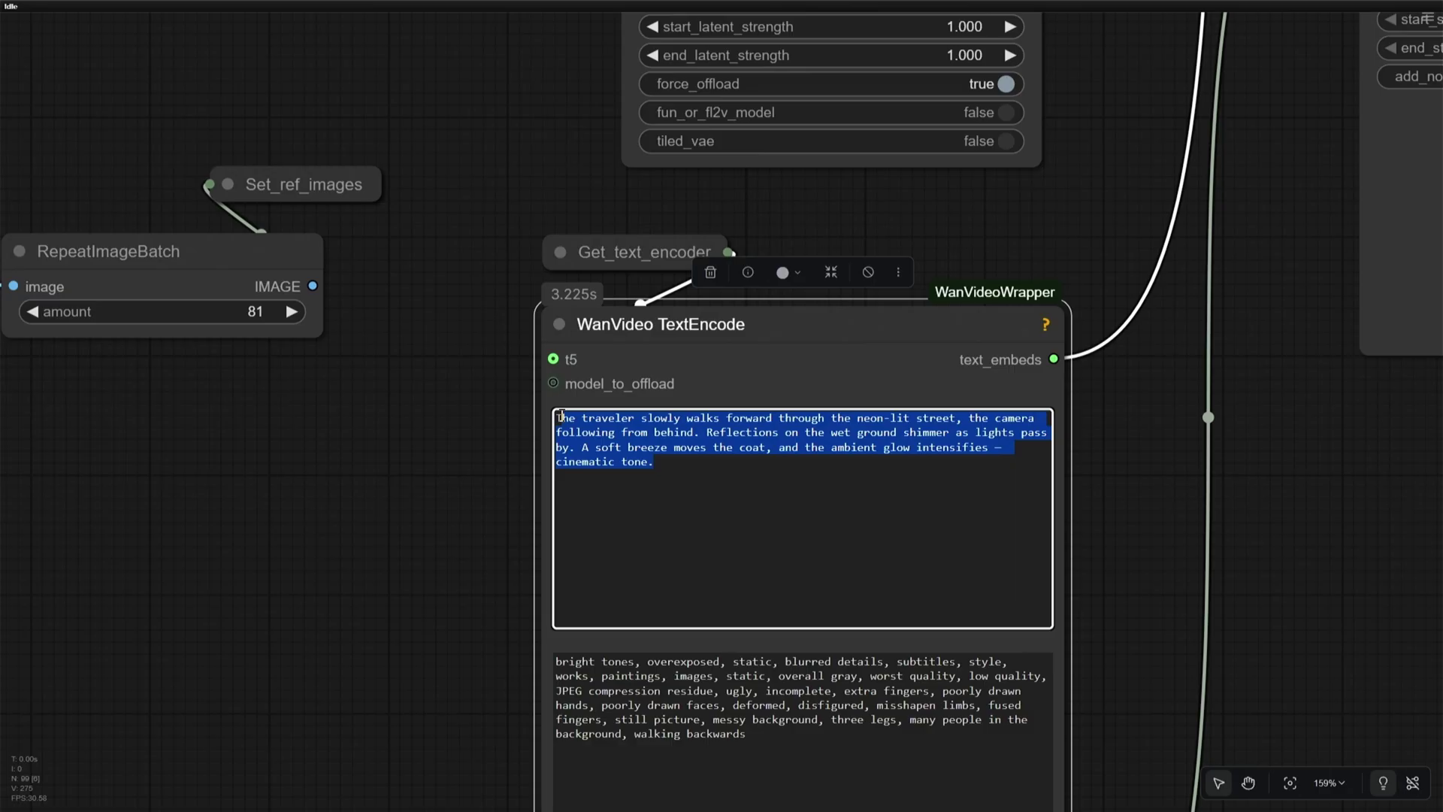
left_click(726, 418)
scroll(806, 426, "down", 9)
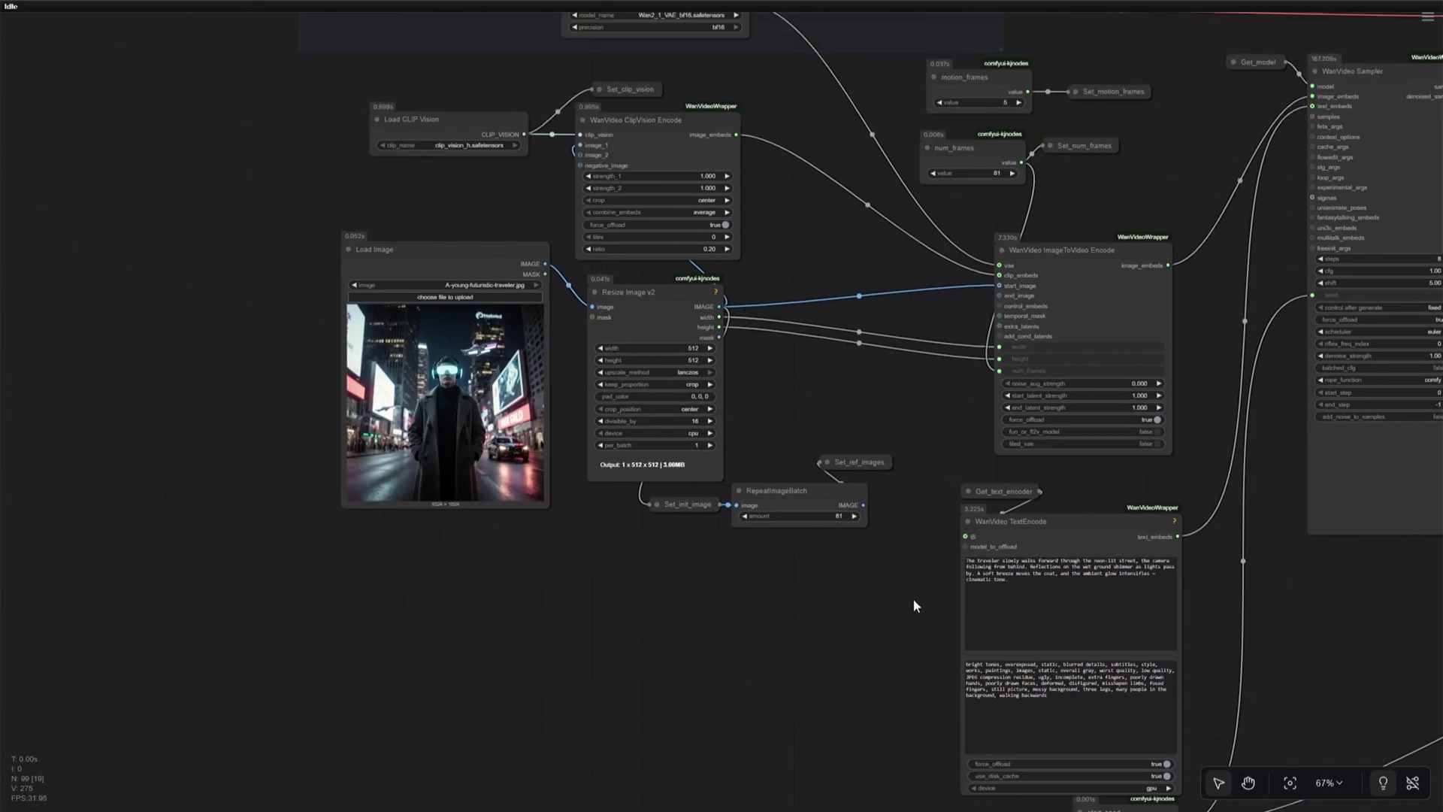
scroll(916, 605, "right", 5)
scroll(829, 600, "up", 3)
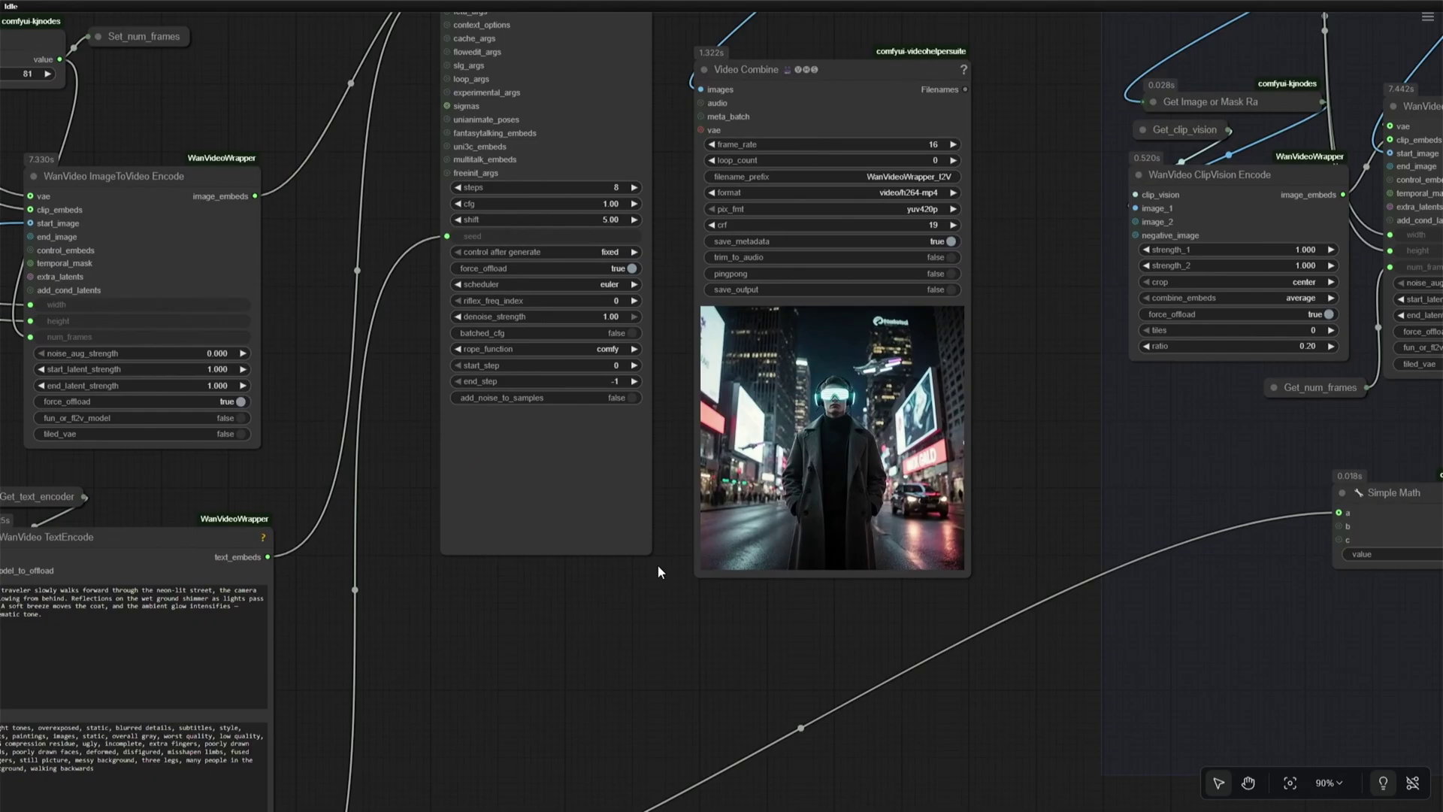
scroll(658, 563, "up", 5)
left_click_drag(659, 565, 516, 689)
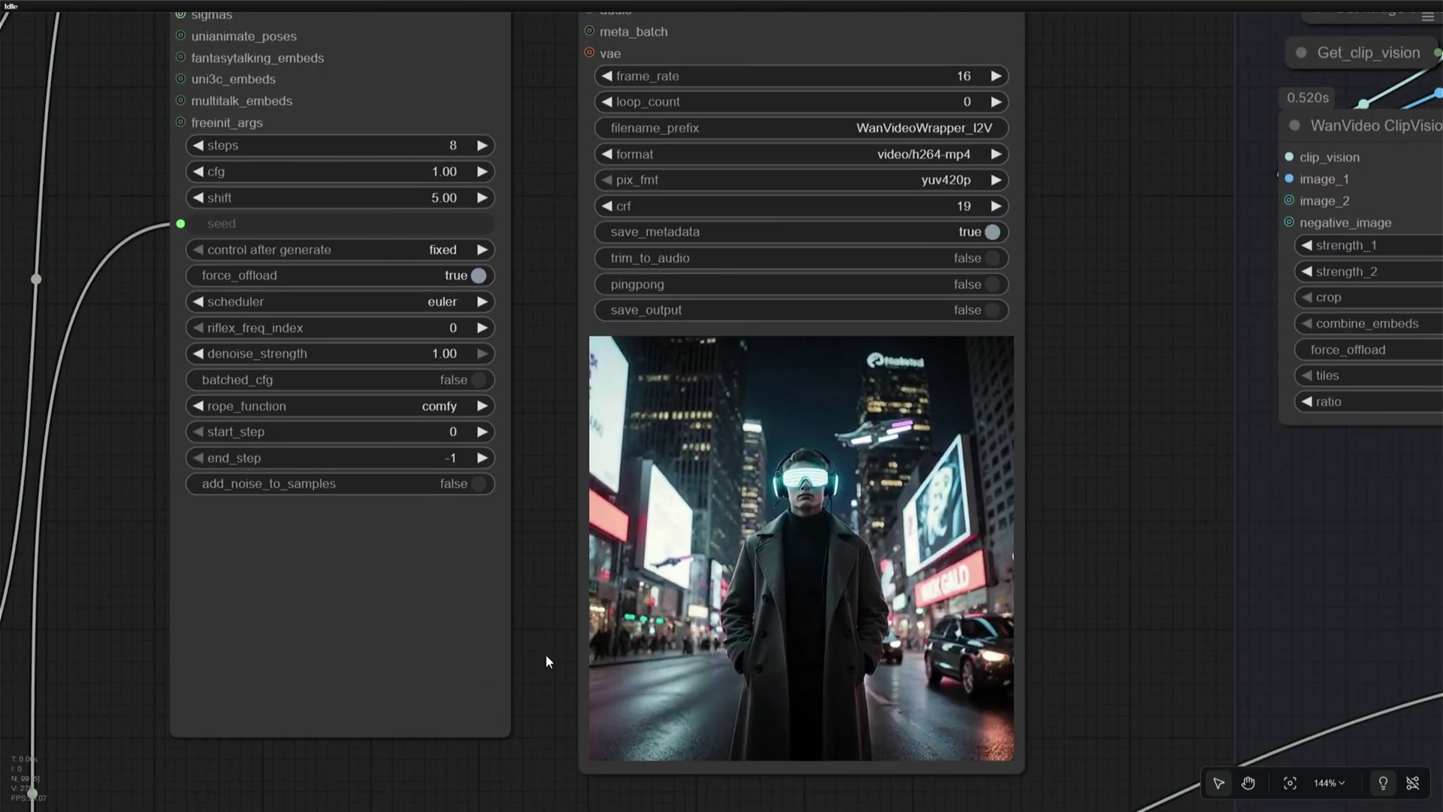
left_click_drag(1101, 638, 1090, 598)
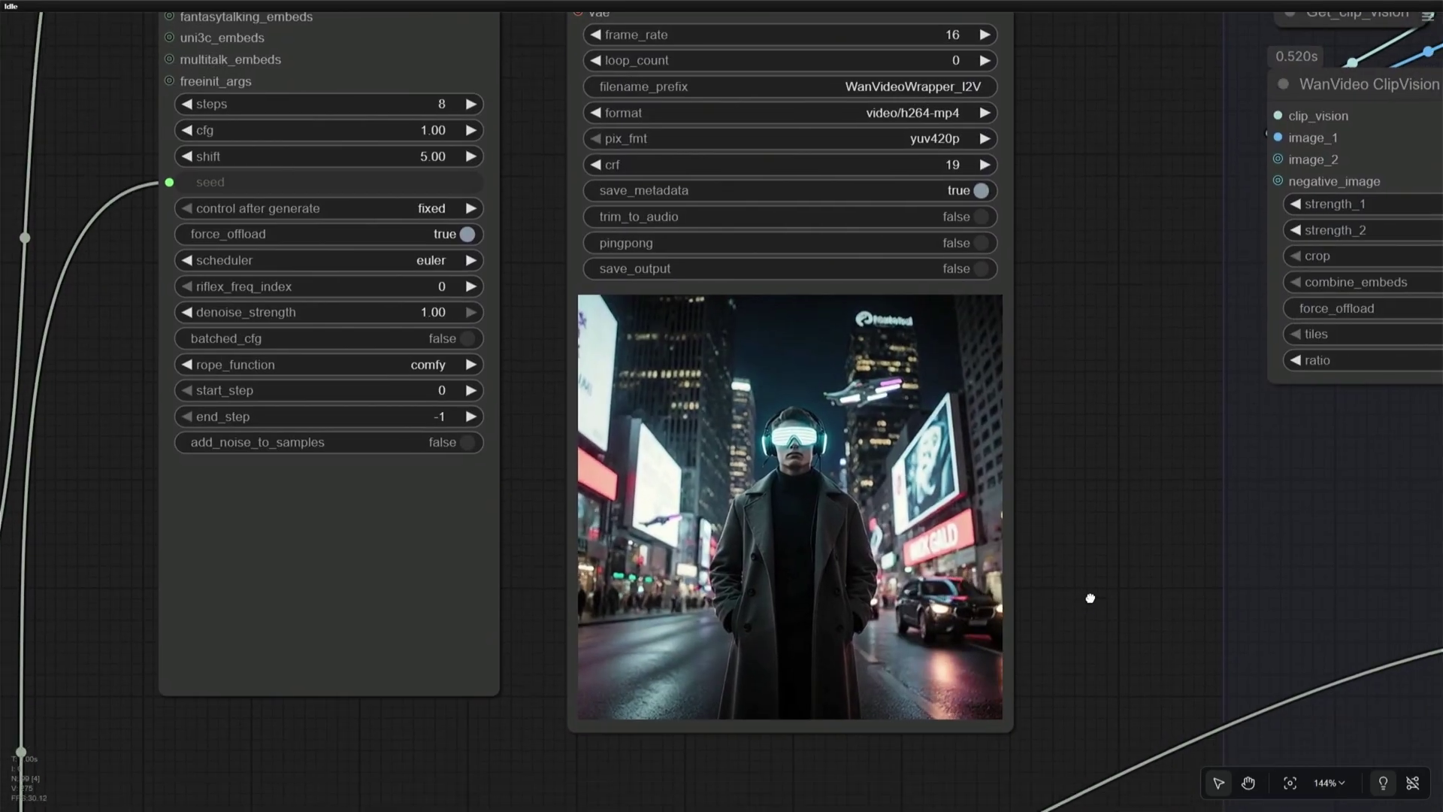
scroll(1082, 597, "down", 5)
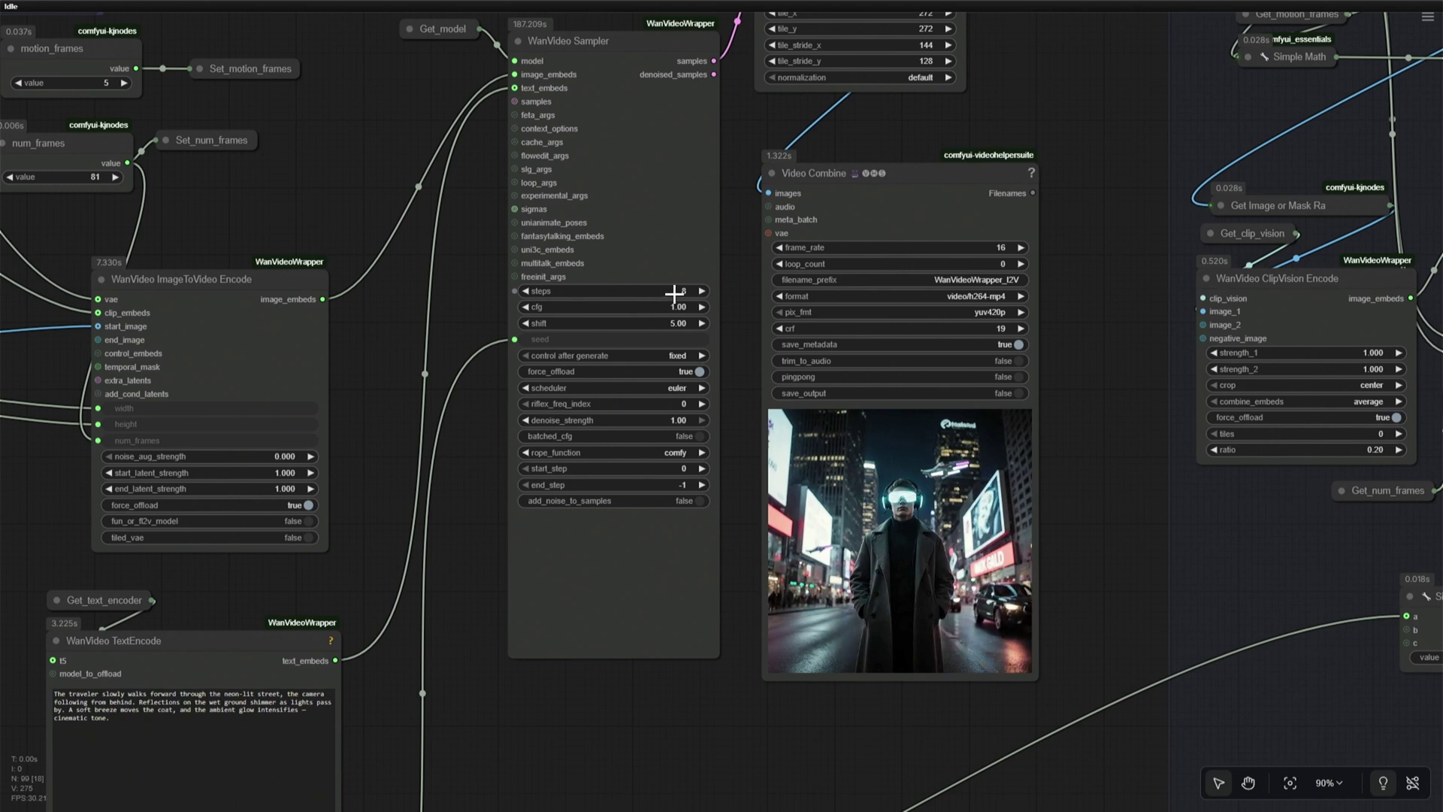
left_click_drag(725, 316, 1090, 622)
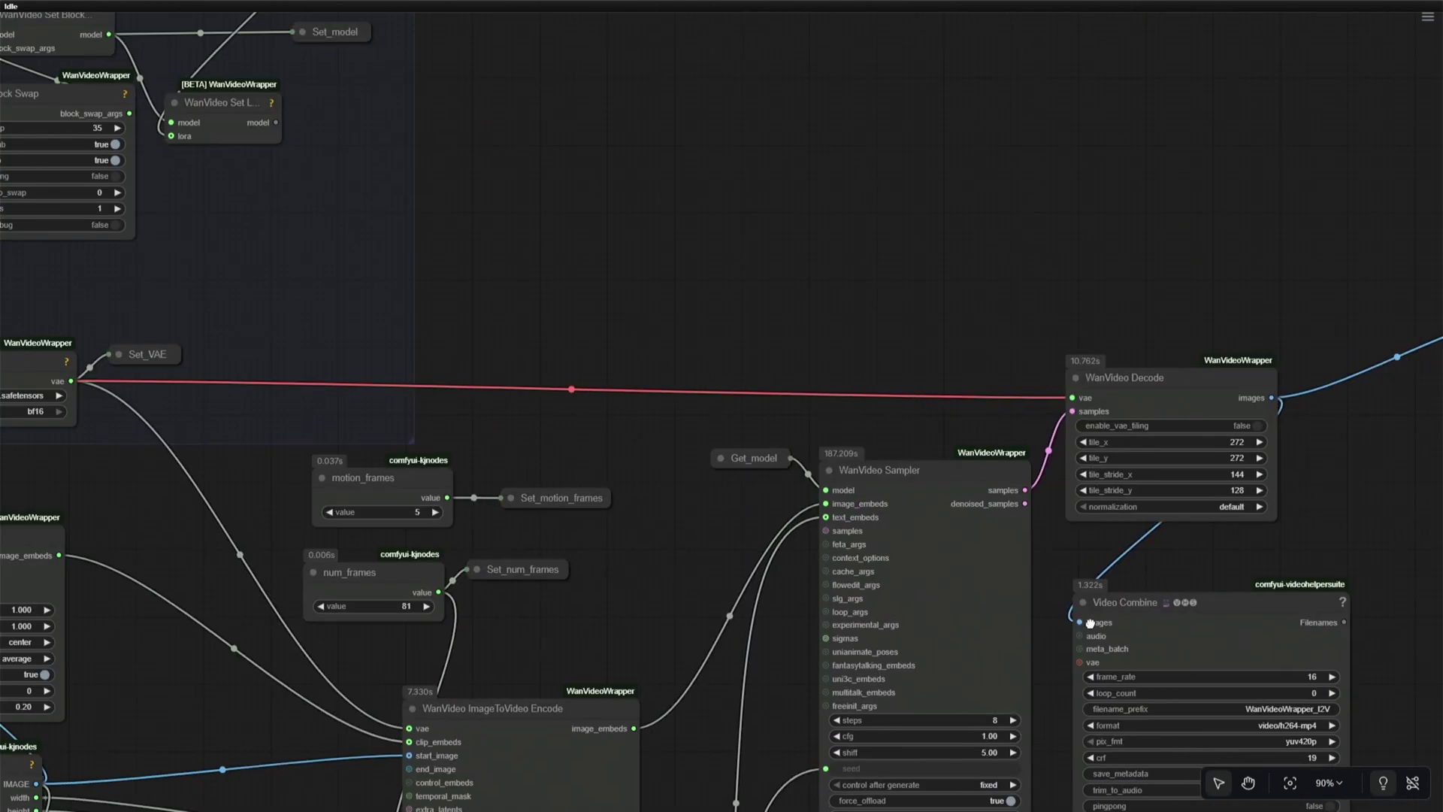
left_click_drag(571, 300, 310, 113)
scroll(861, 429, "up", 4)
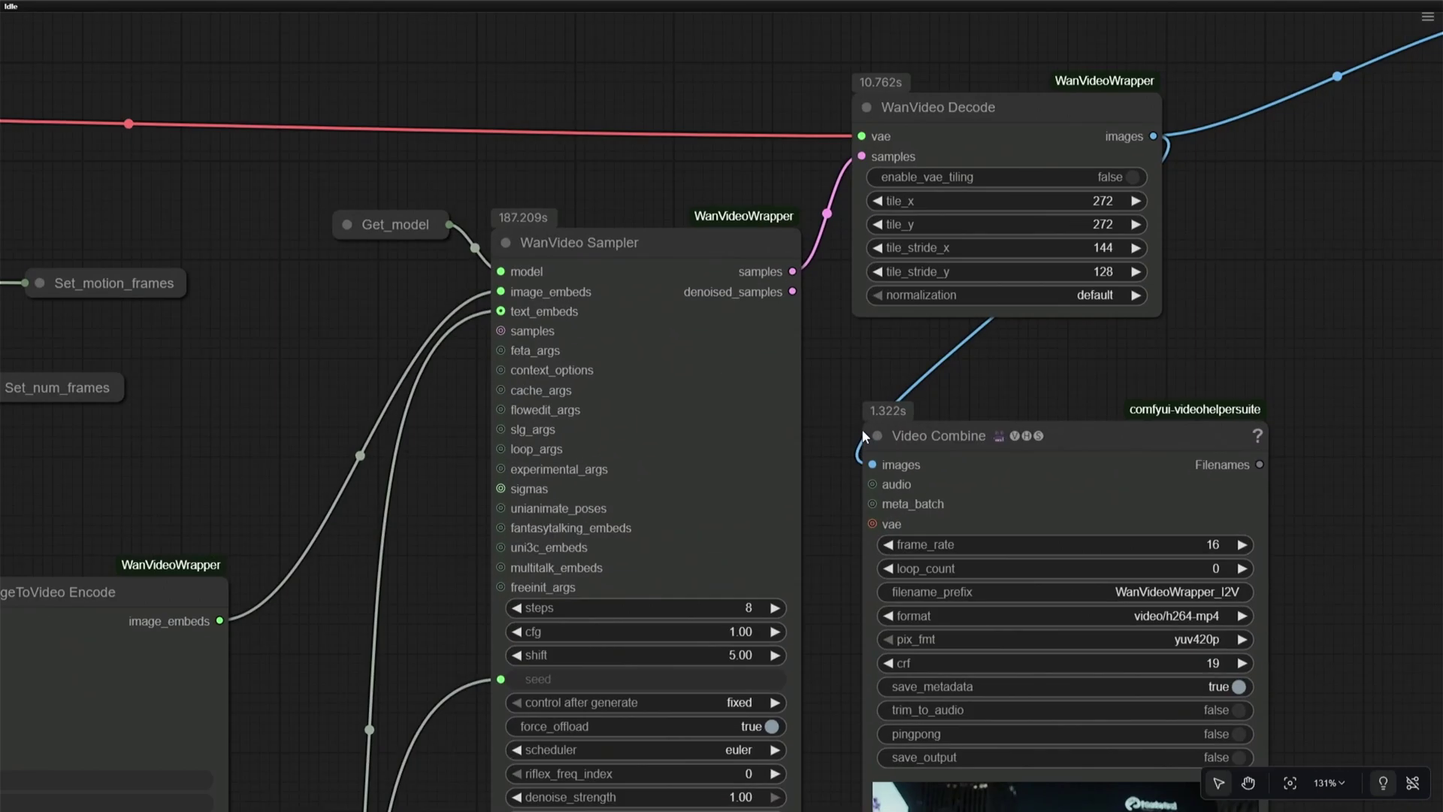
left_click_drag(783, 431, 666, 220)
scroll(803, 135, "down", 5)
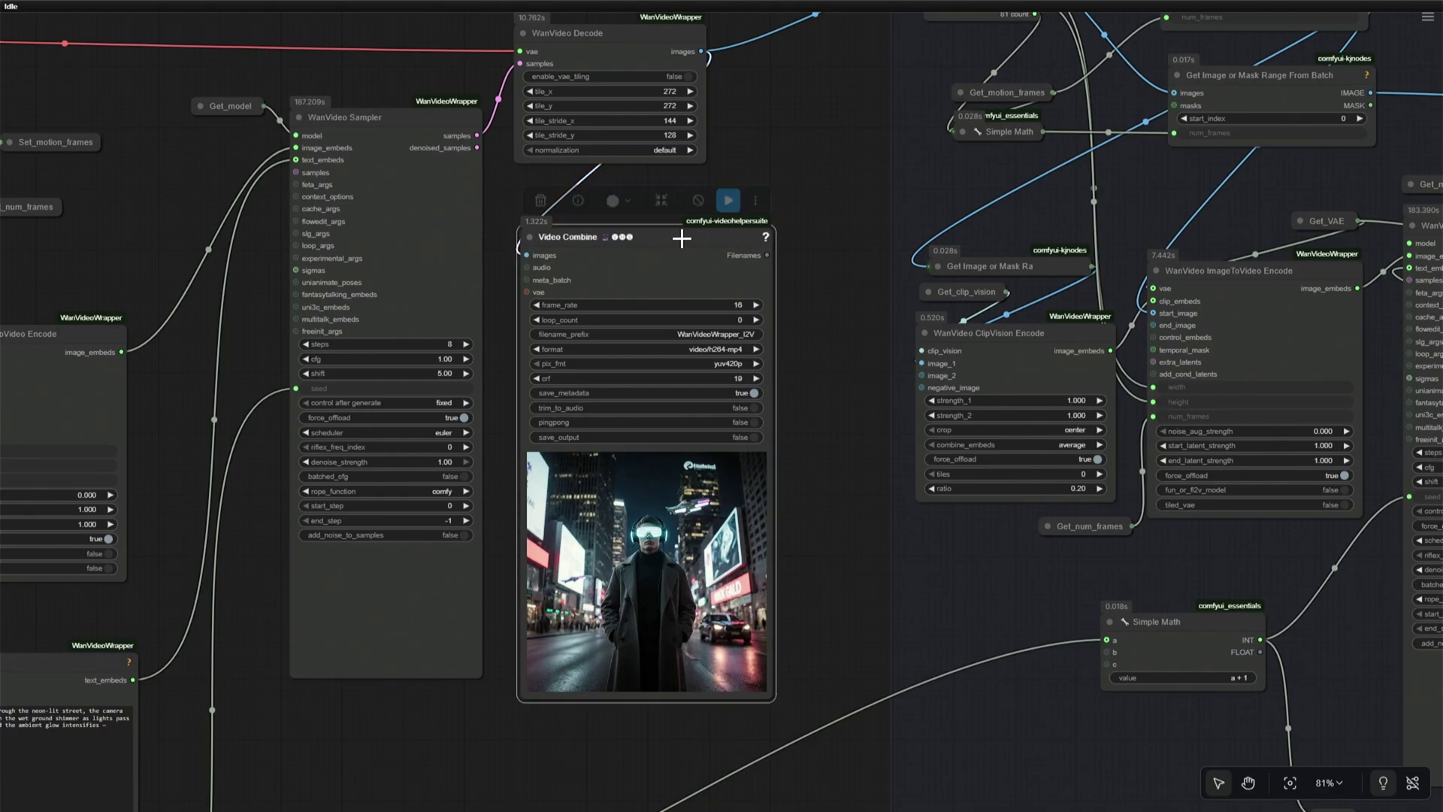
left_click_drag(802, 128, 748, 413)
scroll(560, 361, "up", 4)
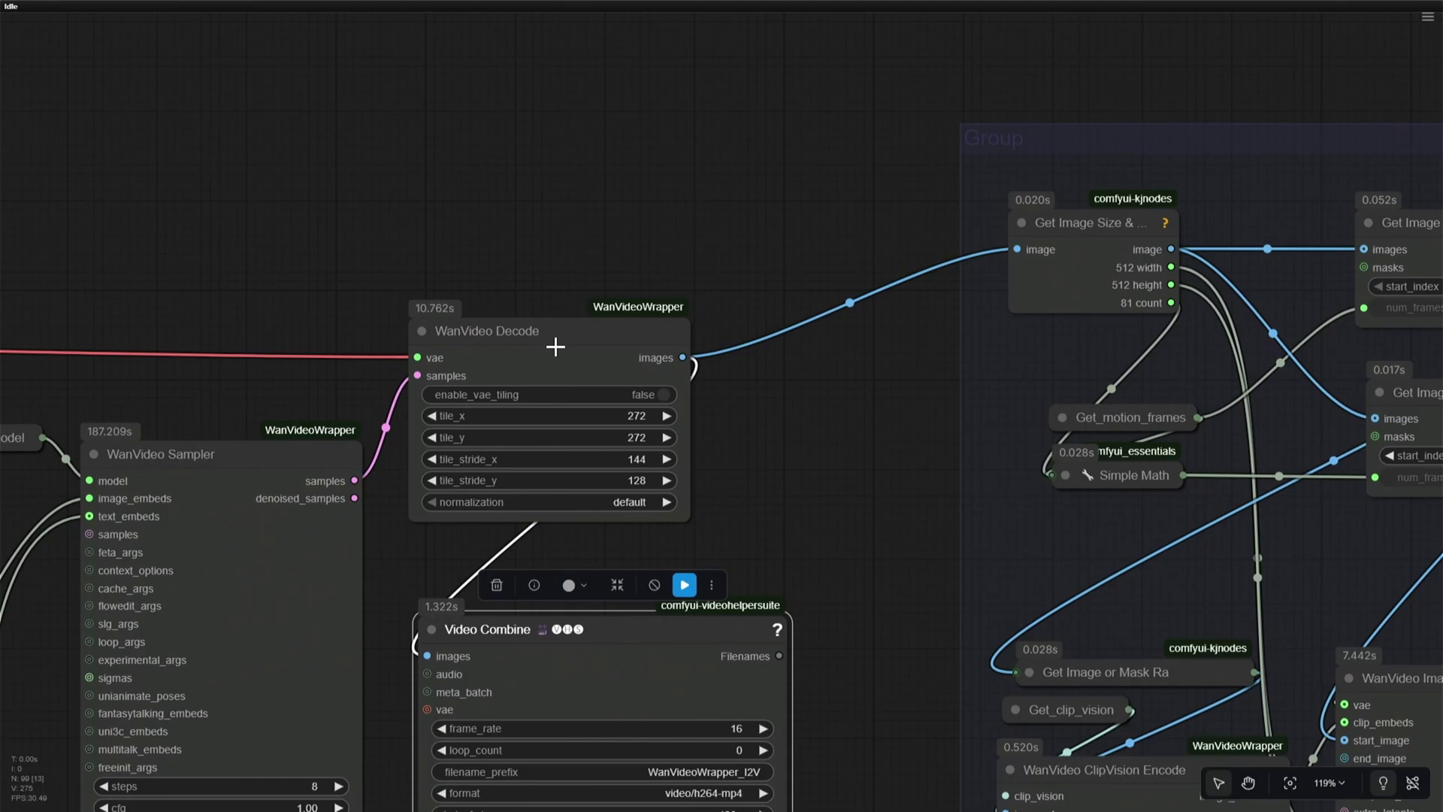
left_click(557, 332)
left_click_drag(837, 385, 449, 372)
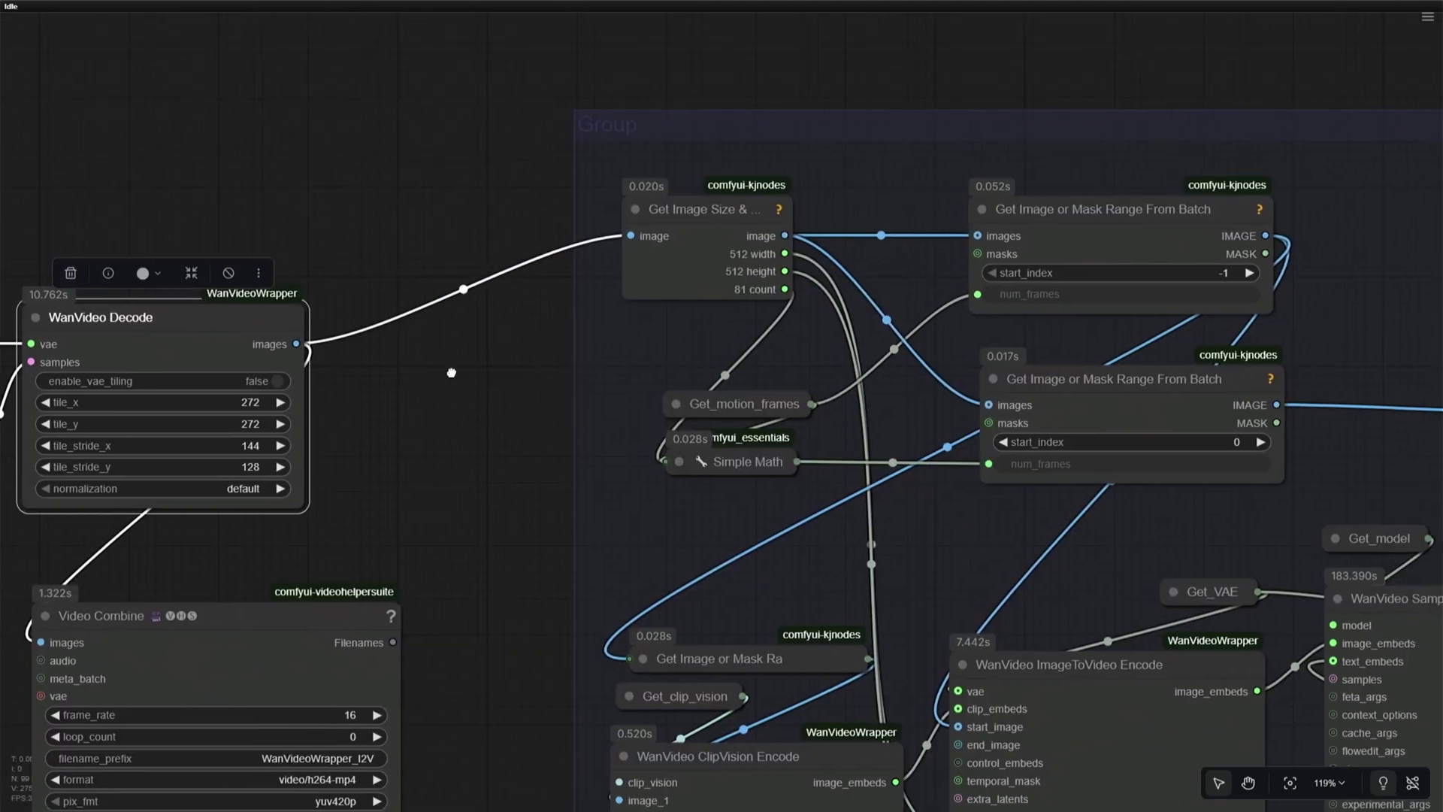
left_click(689, 211)
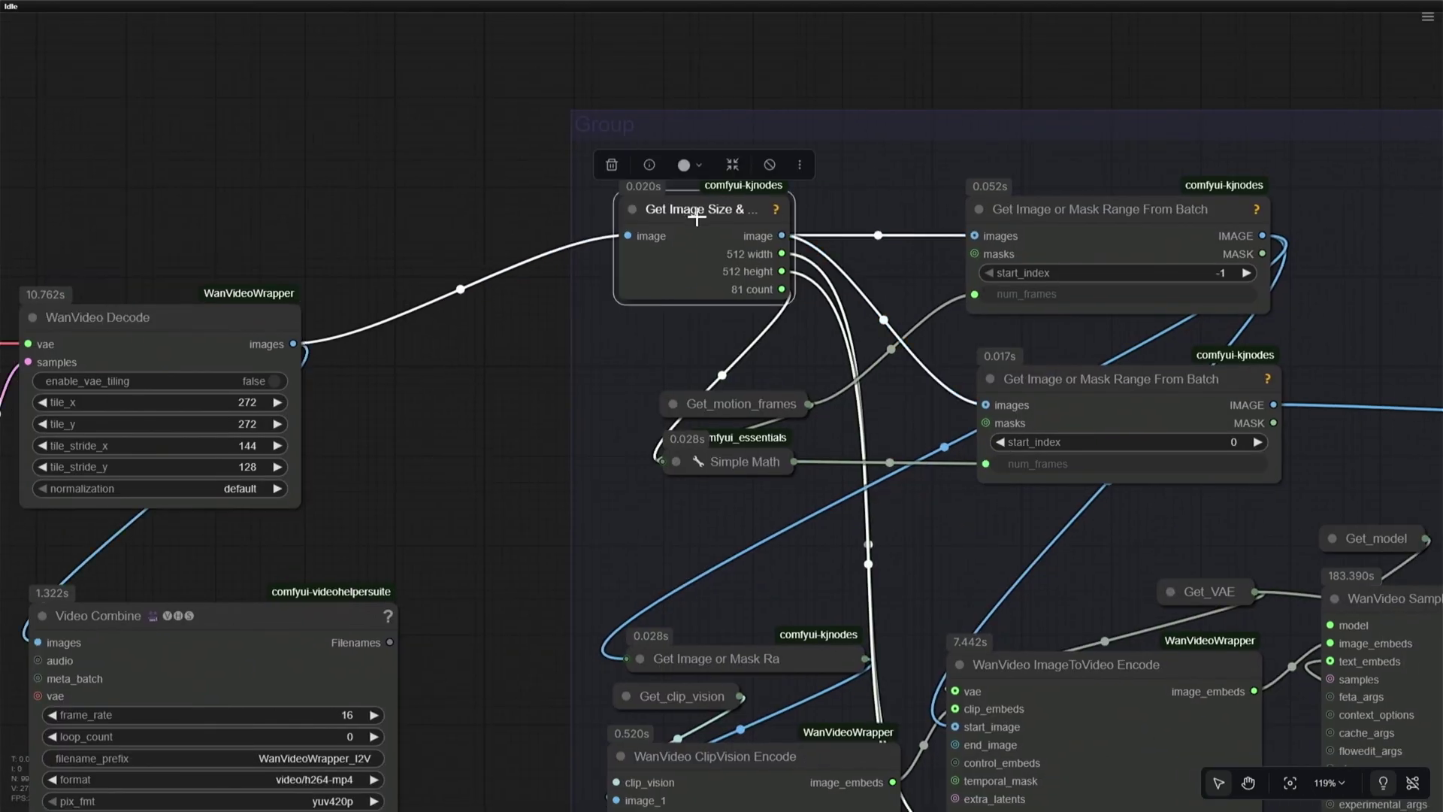
scroll(669, 412, "down", 3)
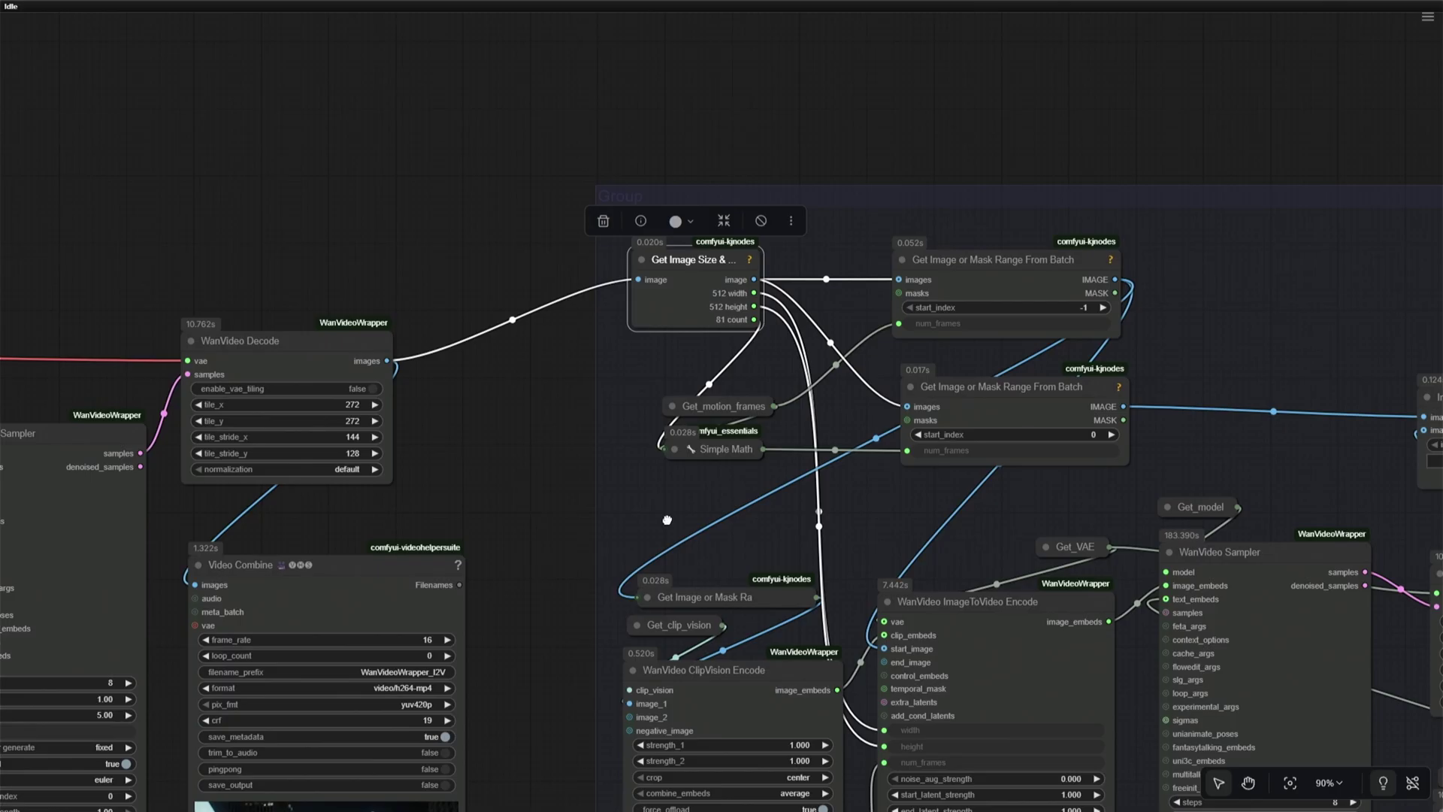
scroll(416, 313, "down", 3)
left_click_drag(667, 520, 426, 311)
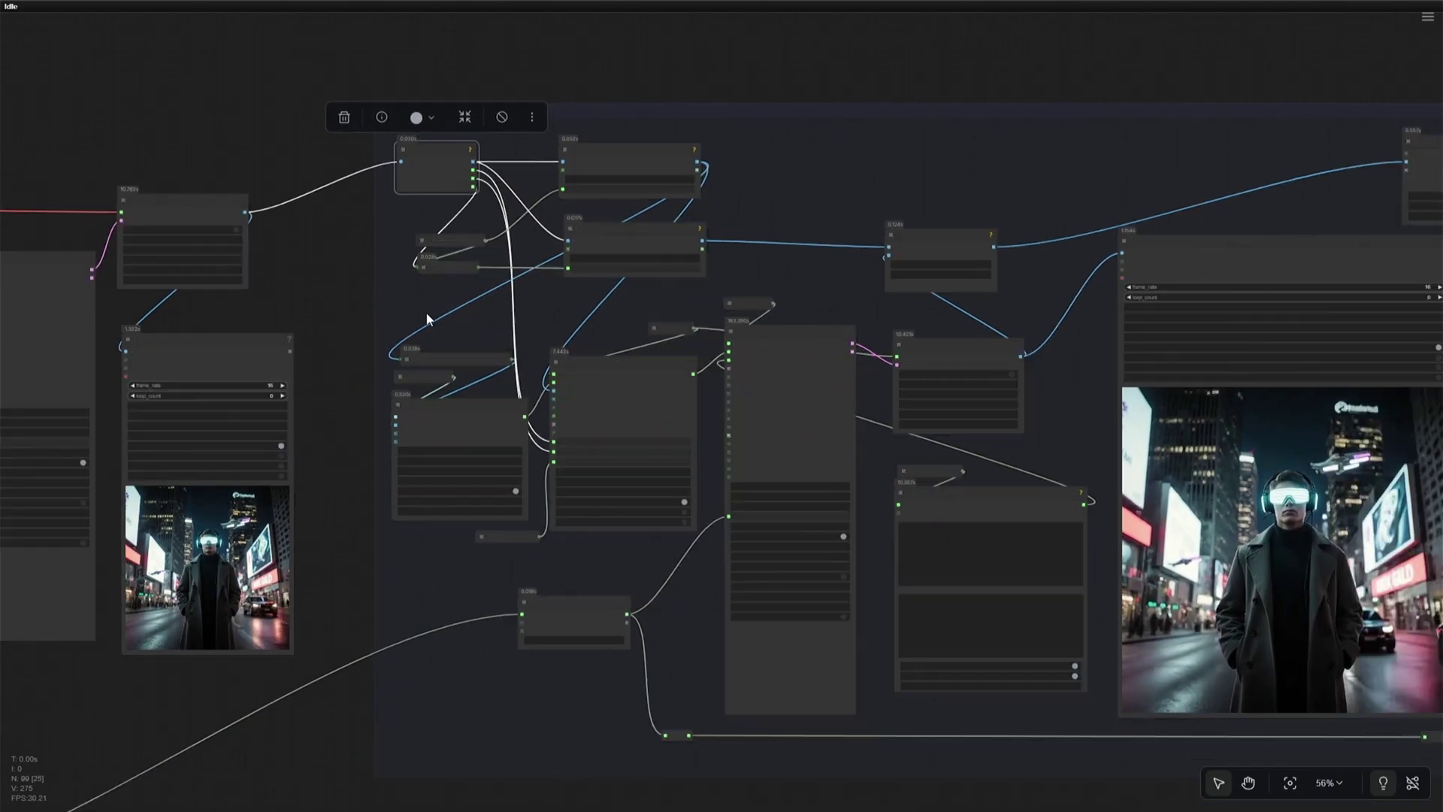
scroll(426, 313, "down", 1)
scroll(624, 533, "right", 5)
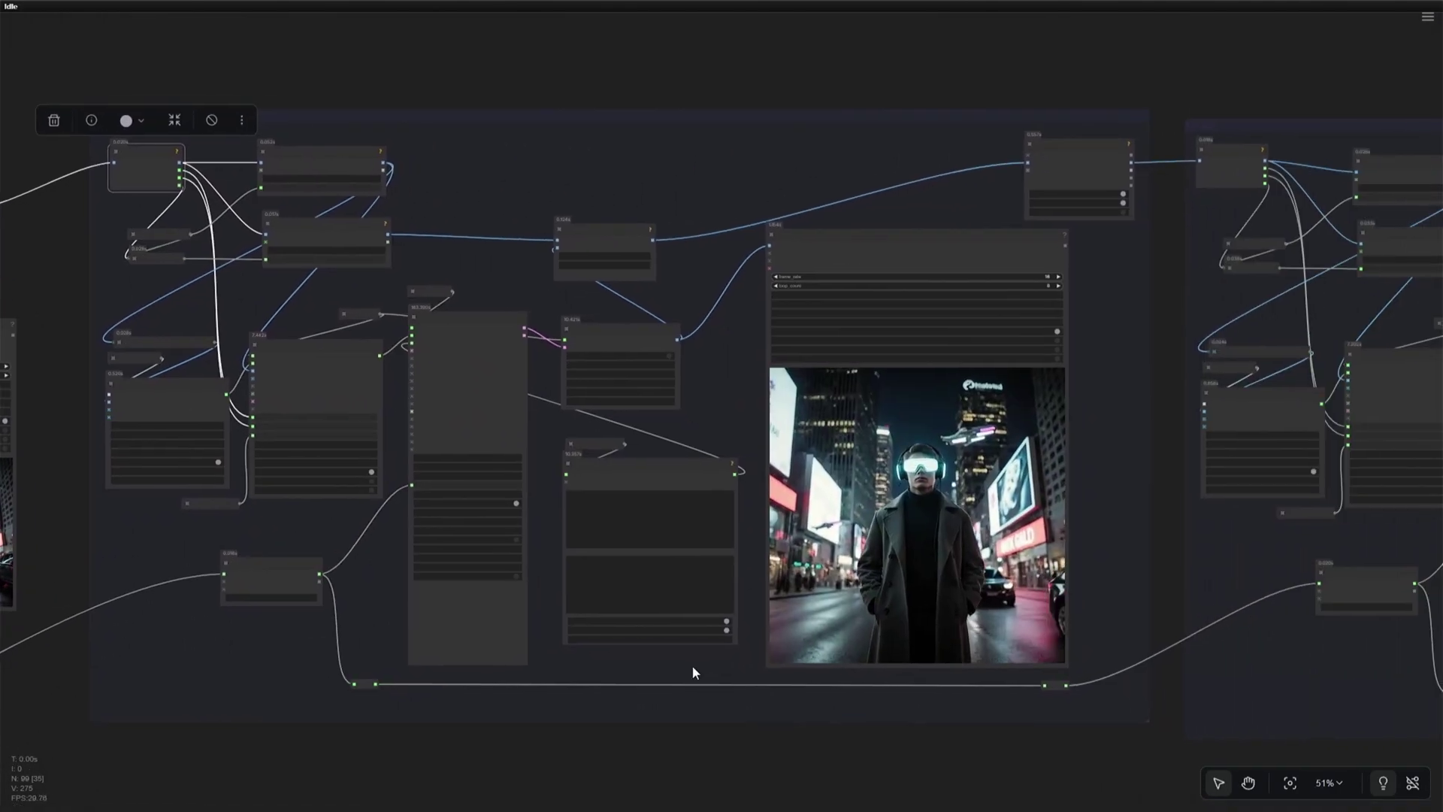
scroll(680, 606, "up", 5)
scroll(421, 438, "up", 3)
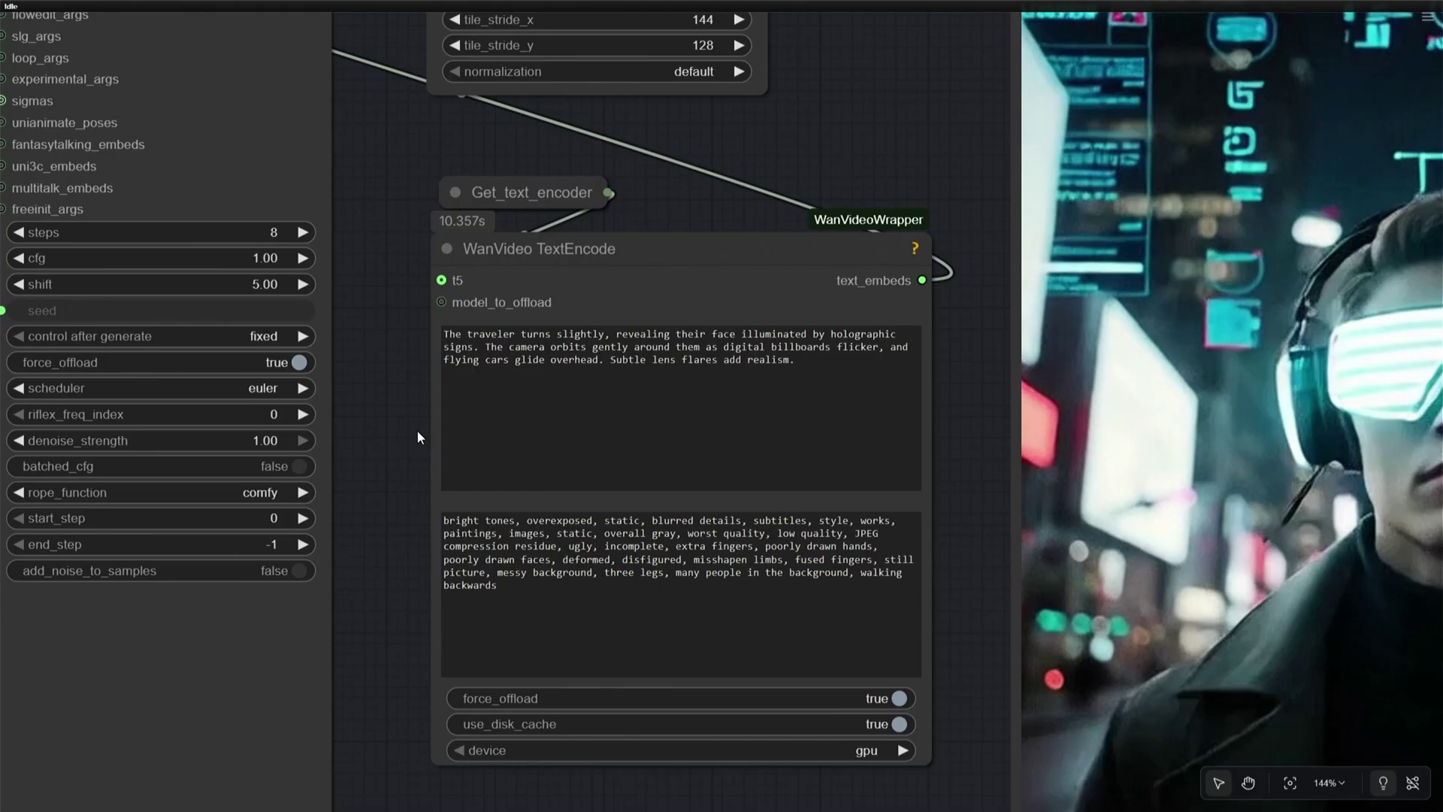
left_click(818, 365)
scroll(382, 367, "down", 8)
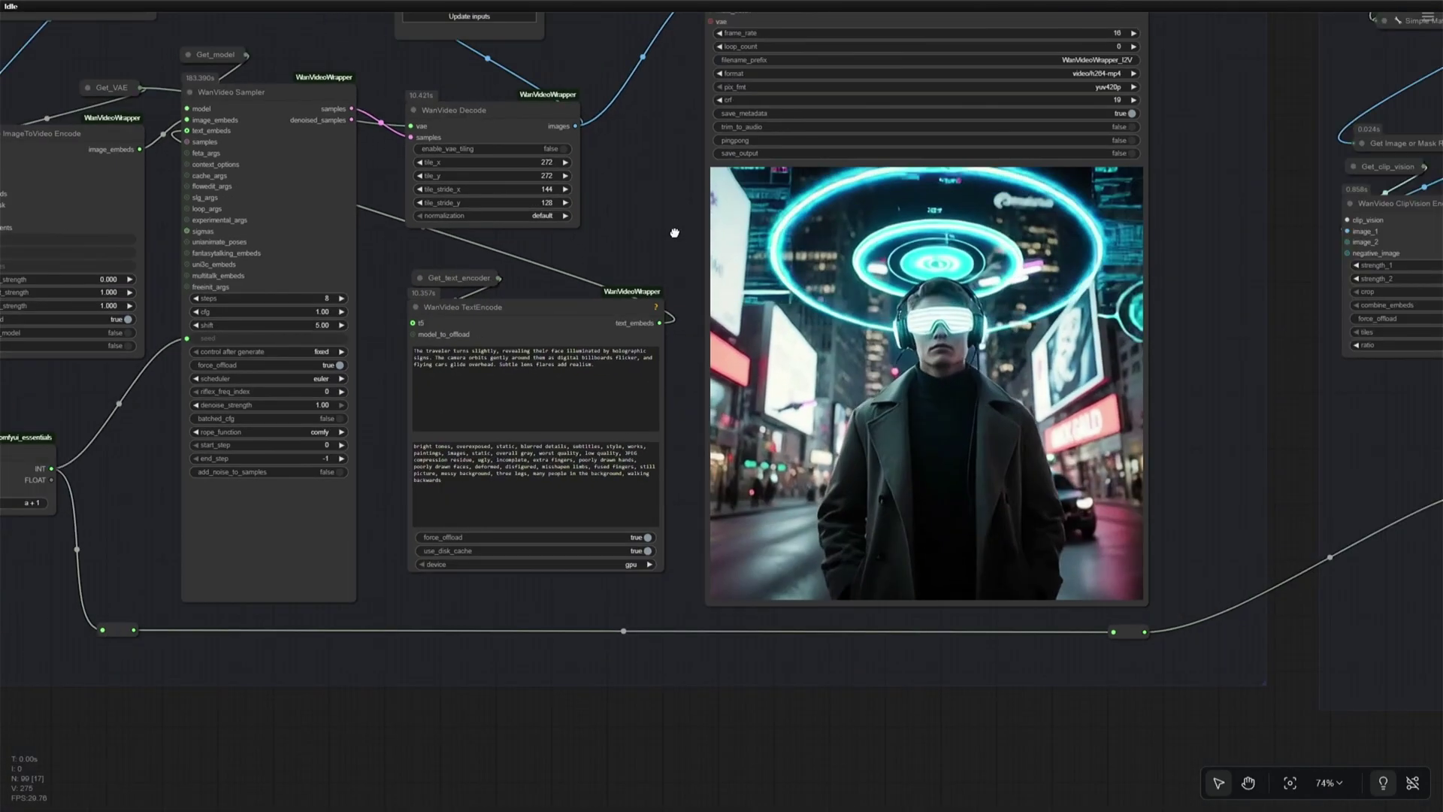
scroll(542, 488, "up", 3)
scroll(542, 488, "right", 3)
left_click(703, 403)
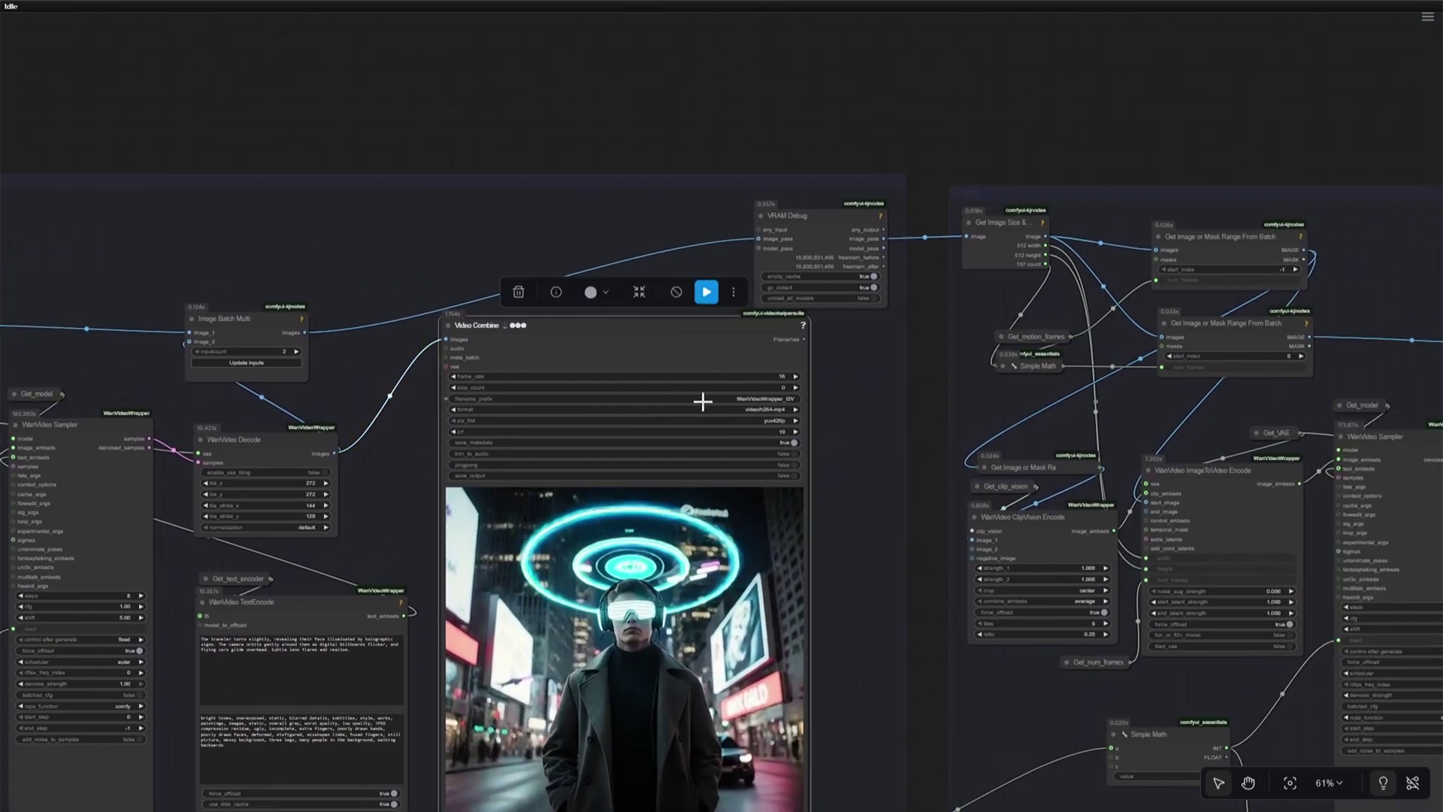
scroll(814, 392, "up", 7)
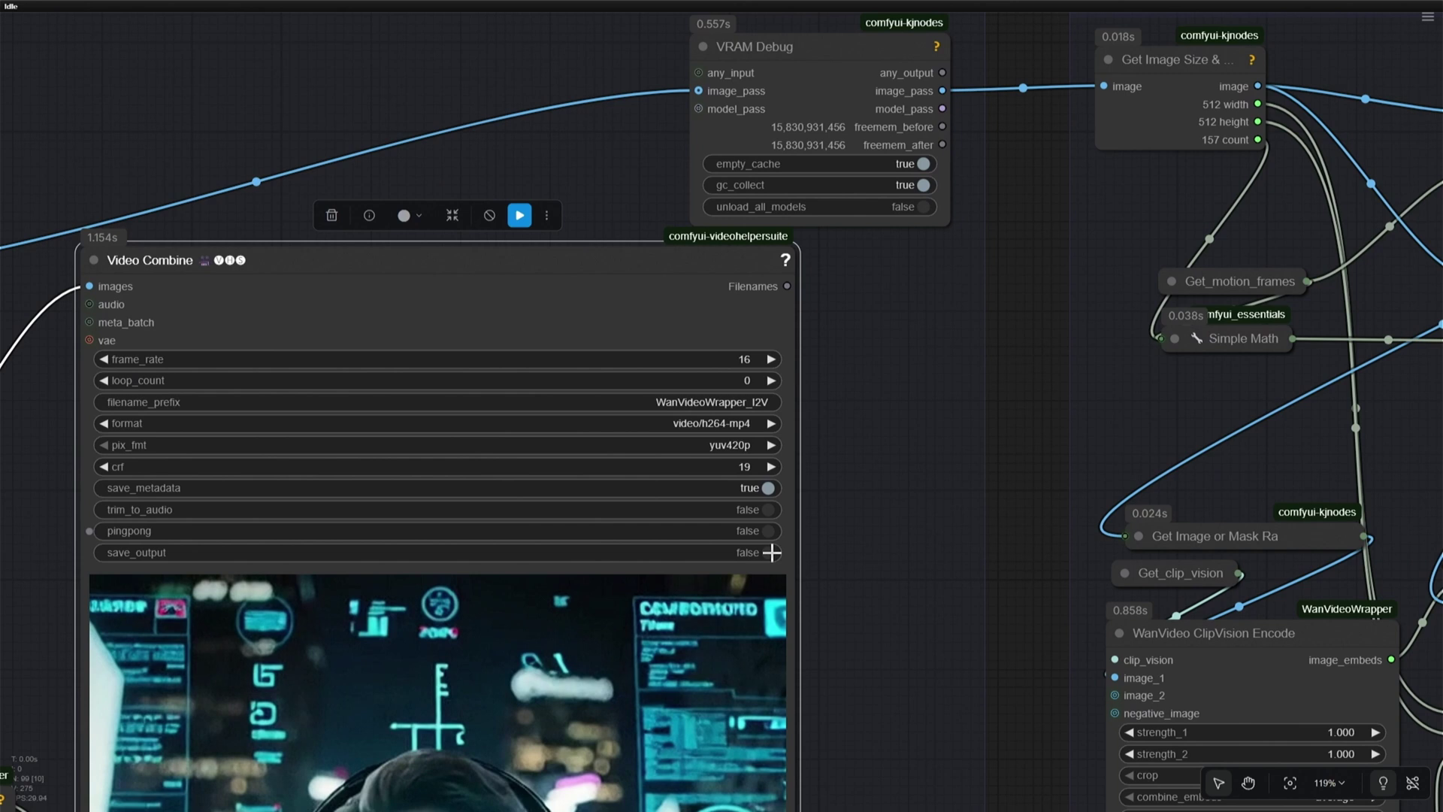
mouse_move(853, 633)
left_mouse_down()
mouse_move(889, 400)
mouse_move(848, 638)
left_mouse_up()
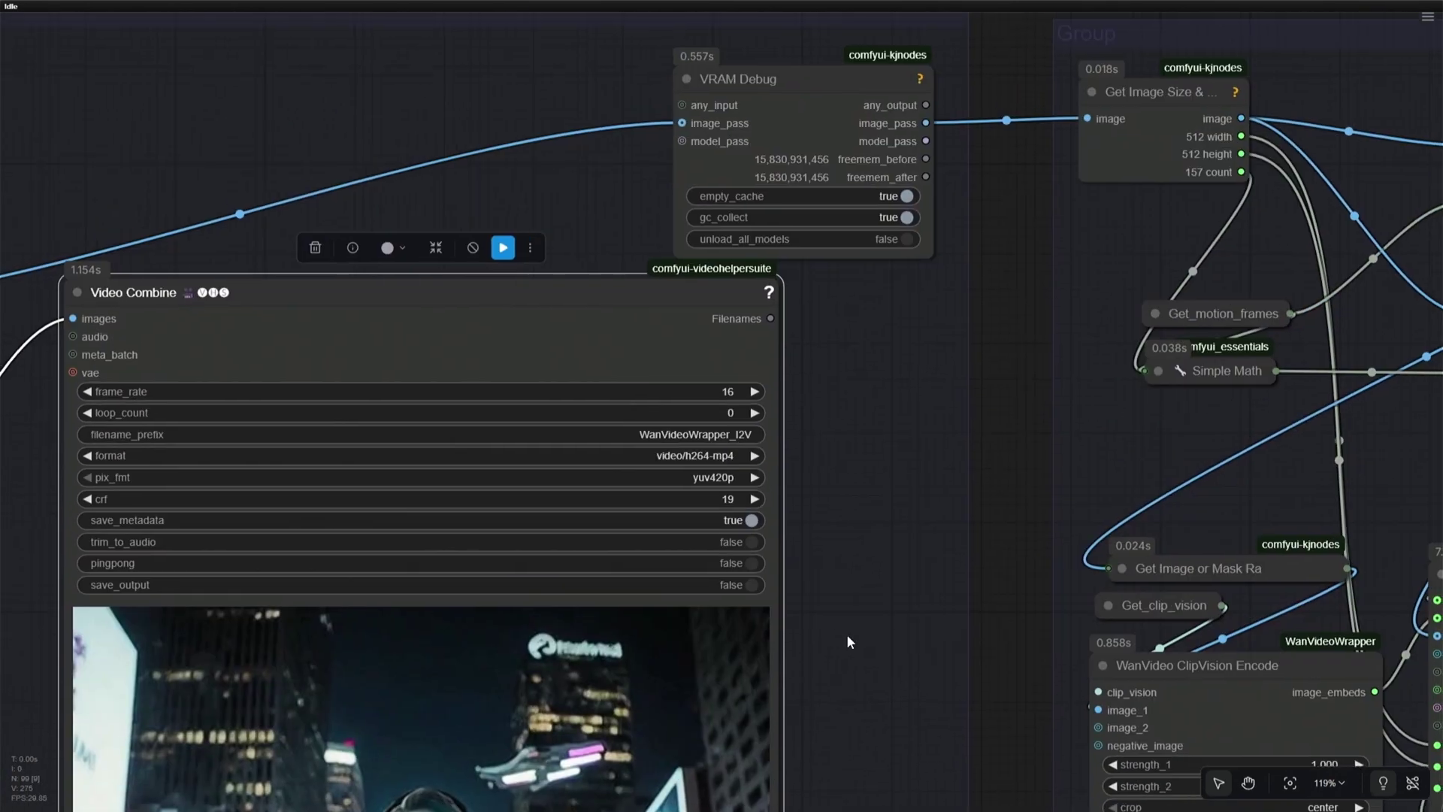
scroll(846, 631, "down", 3)
scroll(846, 630, "down", 2)
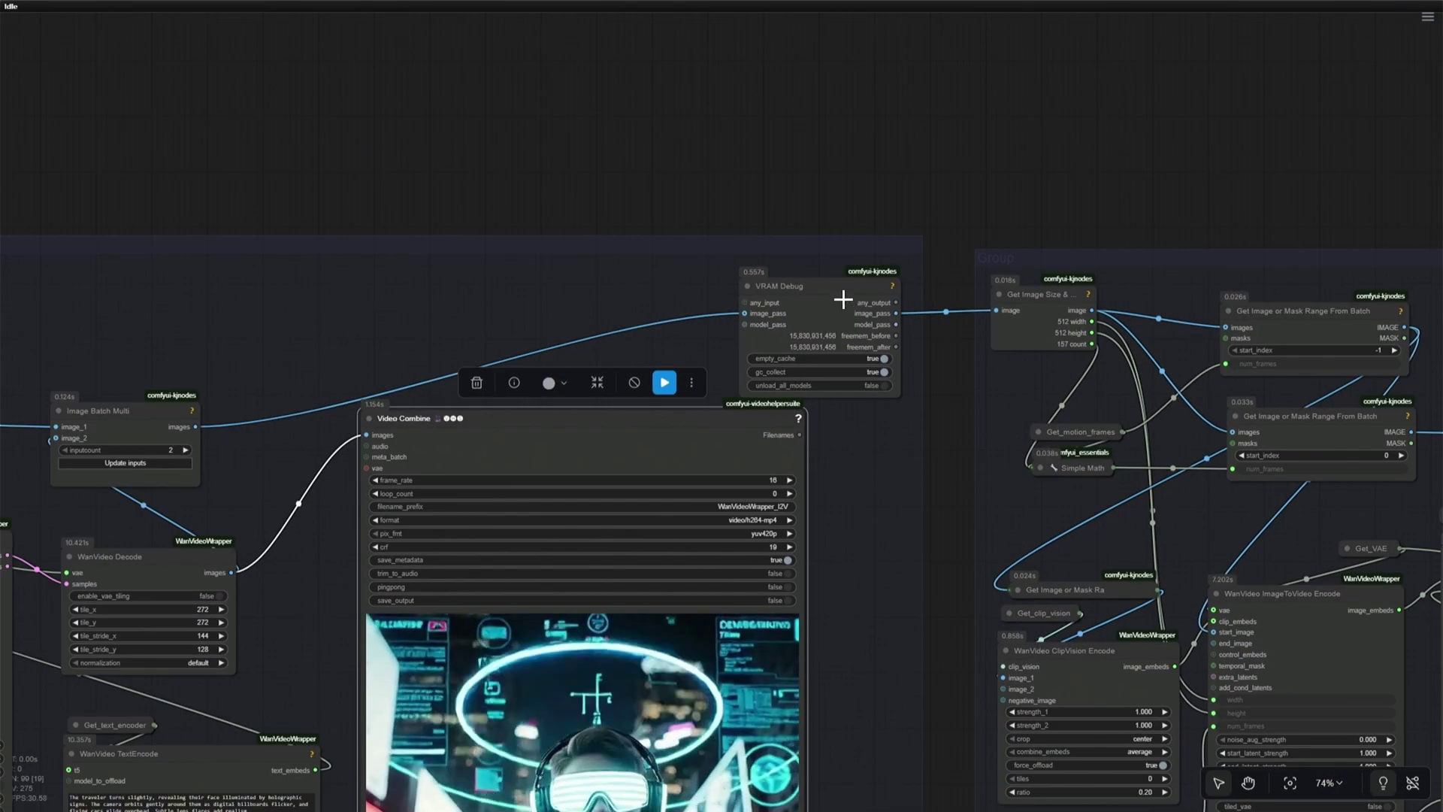
left_click(832, 322)
left_click_drag(854, 520, 361, 570)
scroll(528, 405, "up", 1)
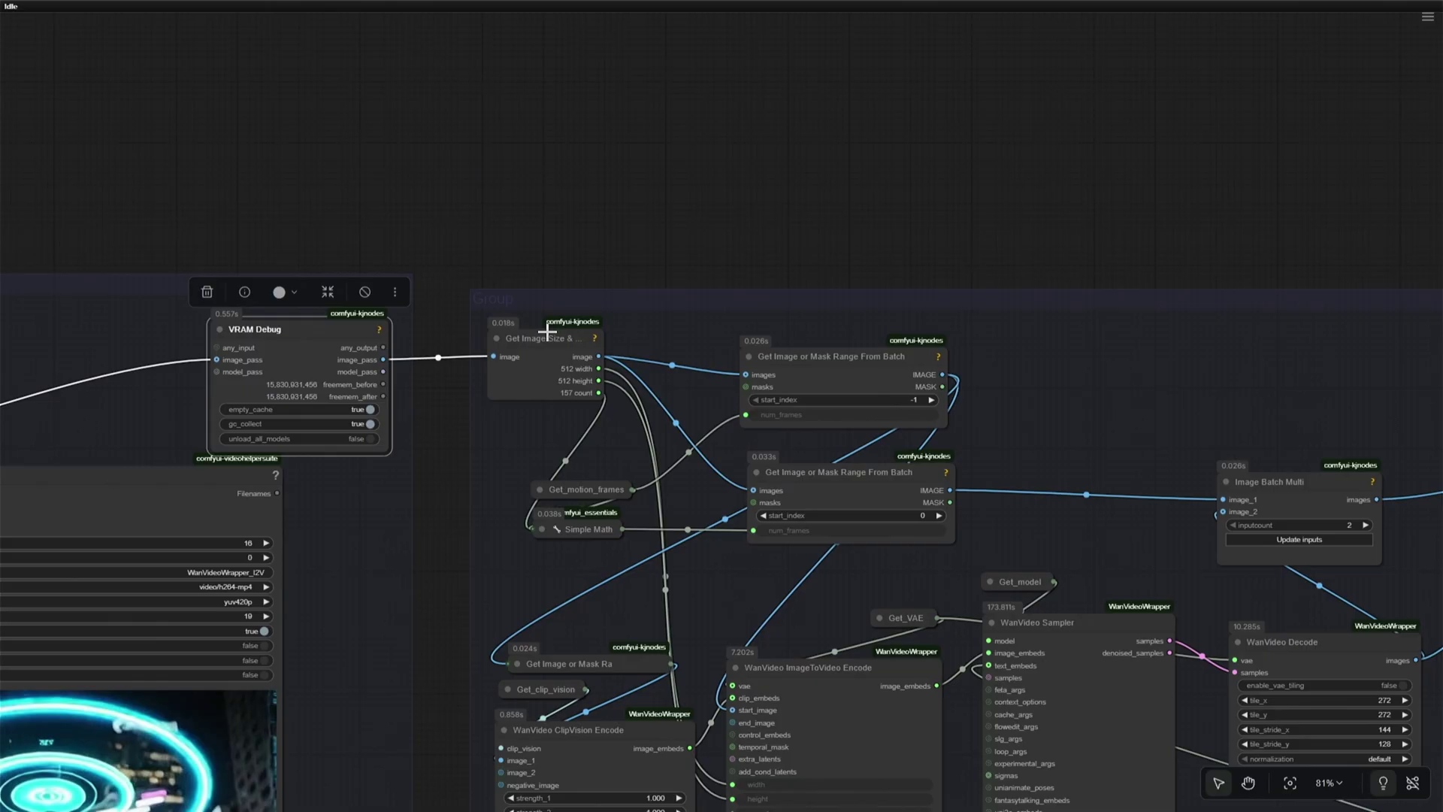
left_click(529, 404)
scroll(450, 507, "down", 3)
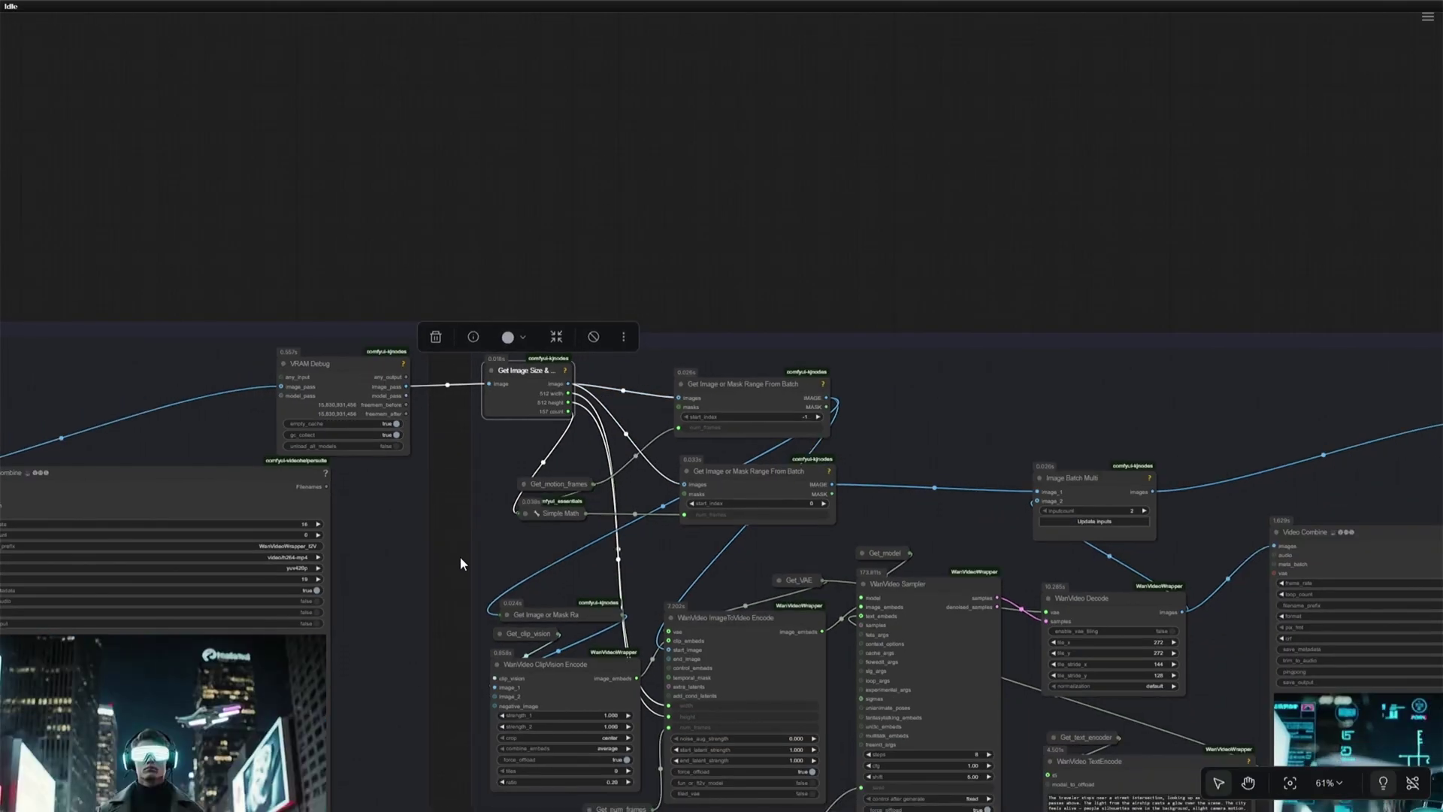
left_click_drag(459, 560, 472, 456)
scroll(422, 448, "down", 5)
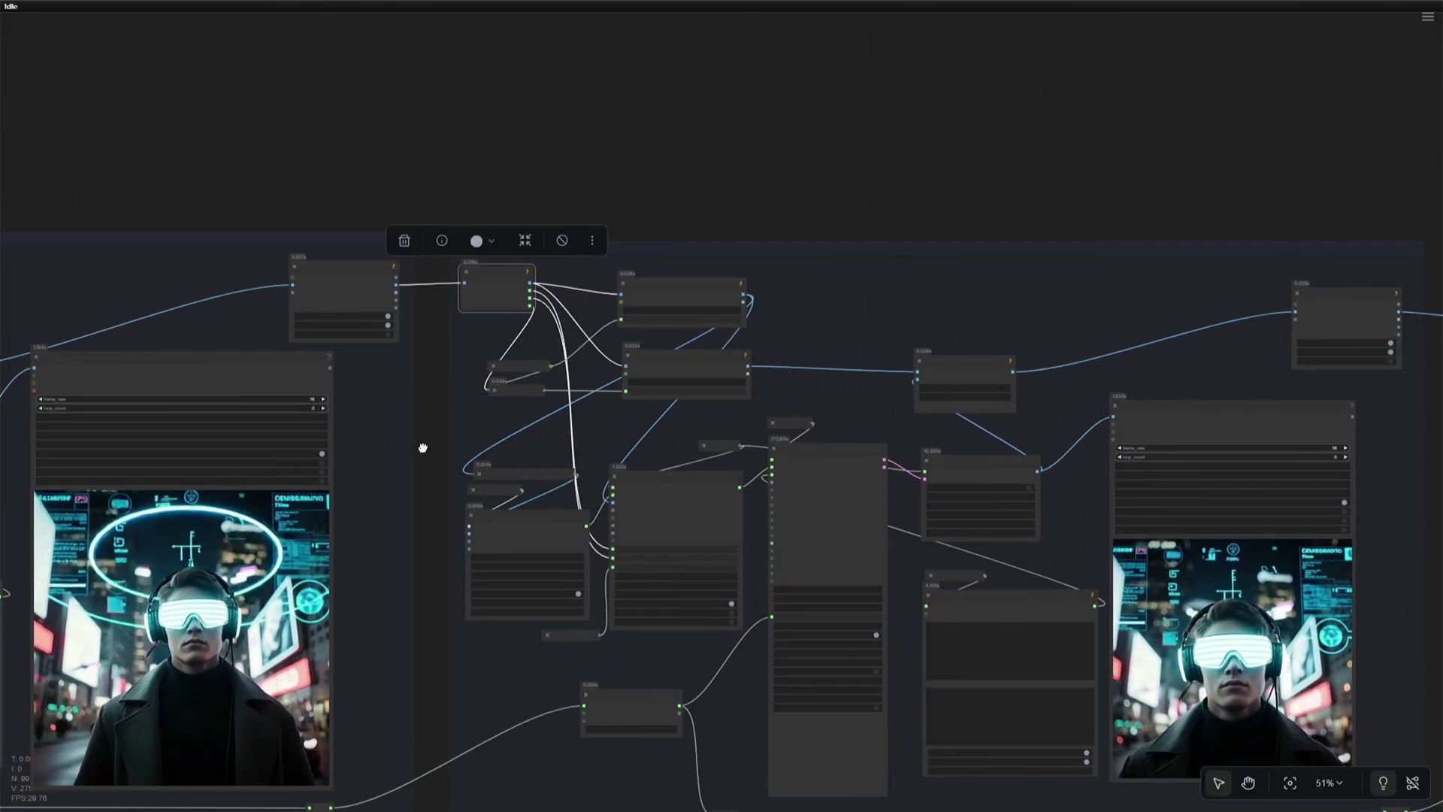
scroll(818, 454, "up", 12)
left_click_drag(814, 446, 374, 364)
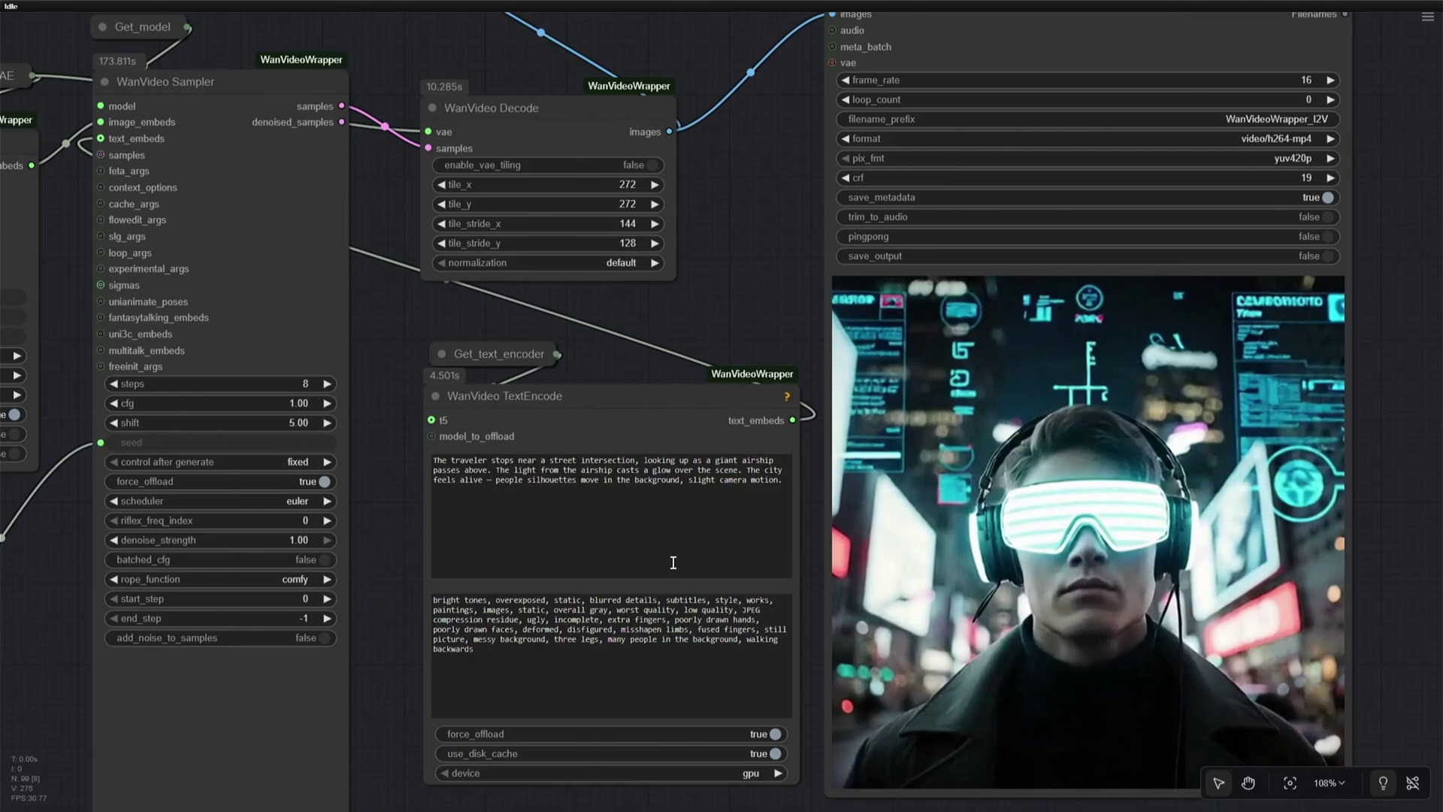
left_click(495, 475)
key("ctrl+a")
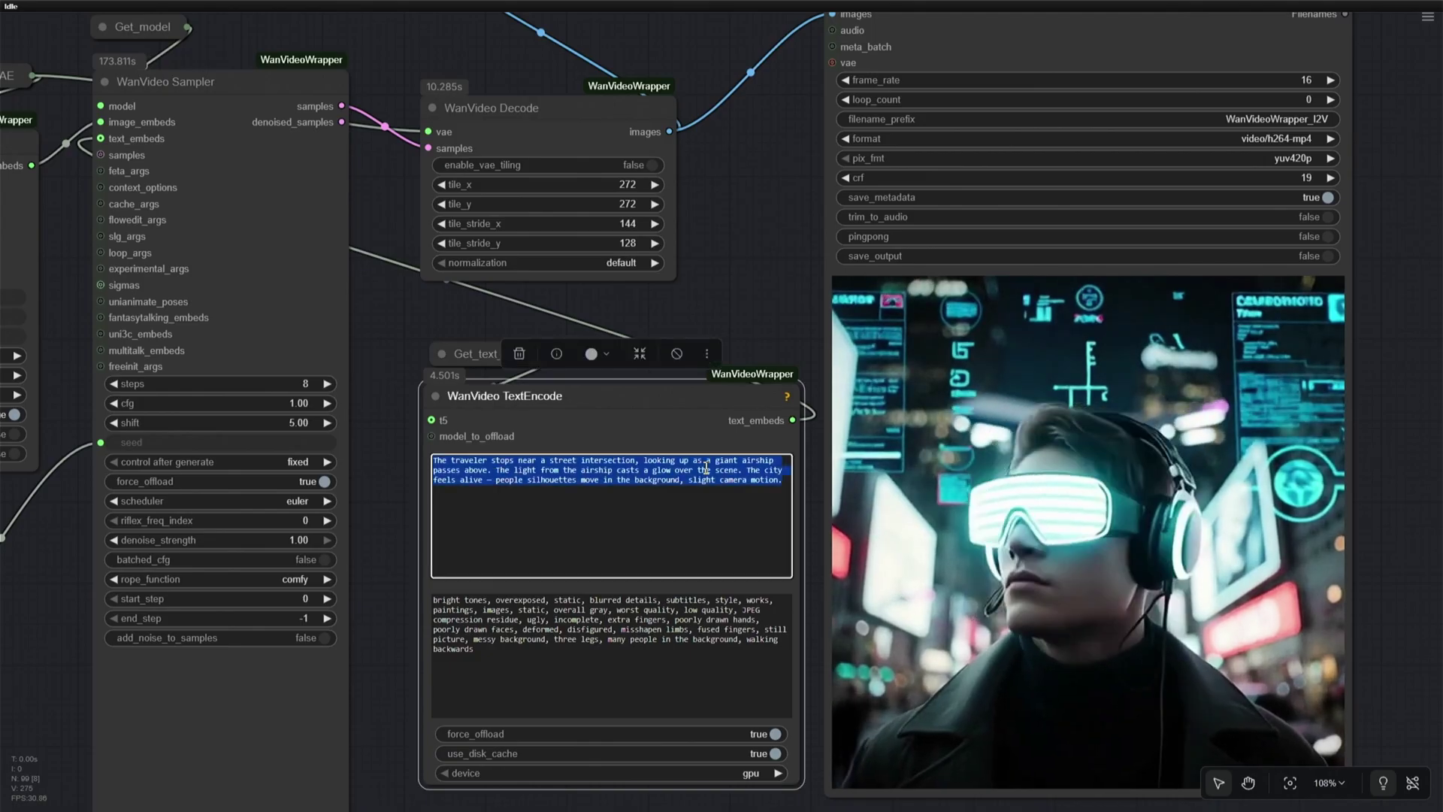
scroll(720, 471, "down", 7)
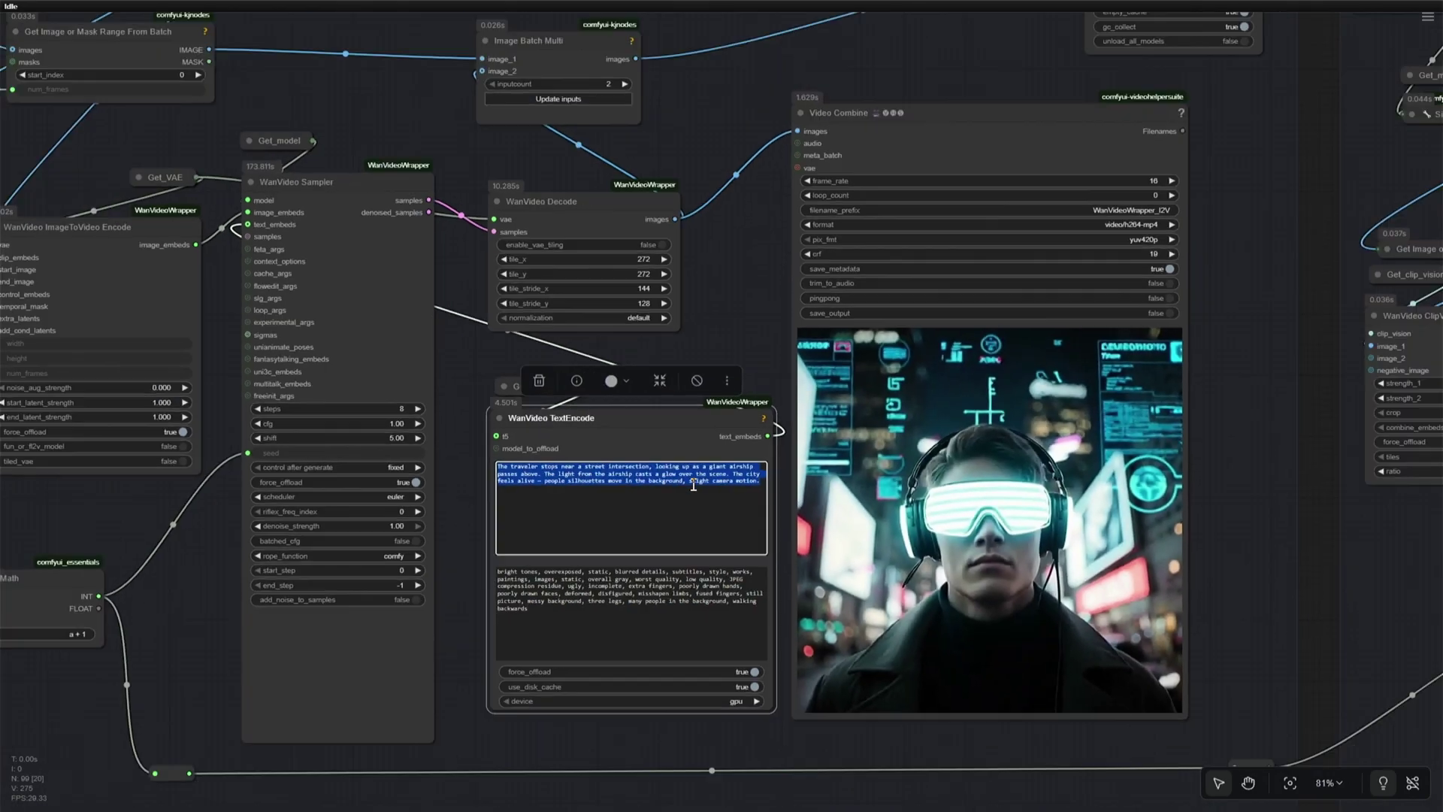
scroll(724, 325, "up", 4)
left_click_drag(691, 367, 602, 473)
scroll(603, 474, "up", 2)
left_click(476, 408)
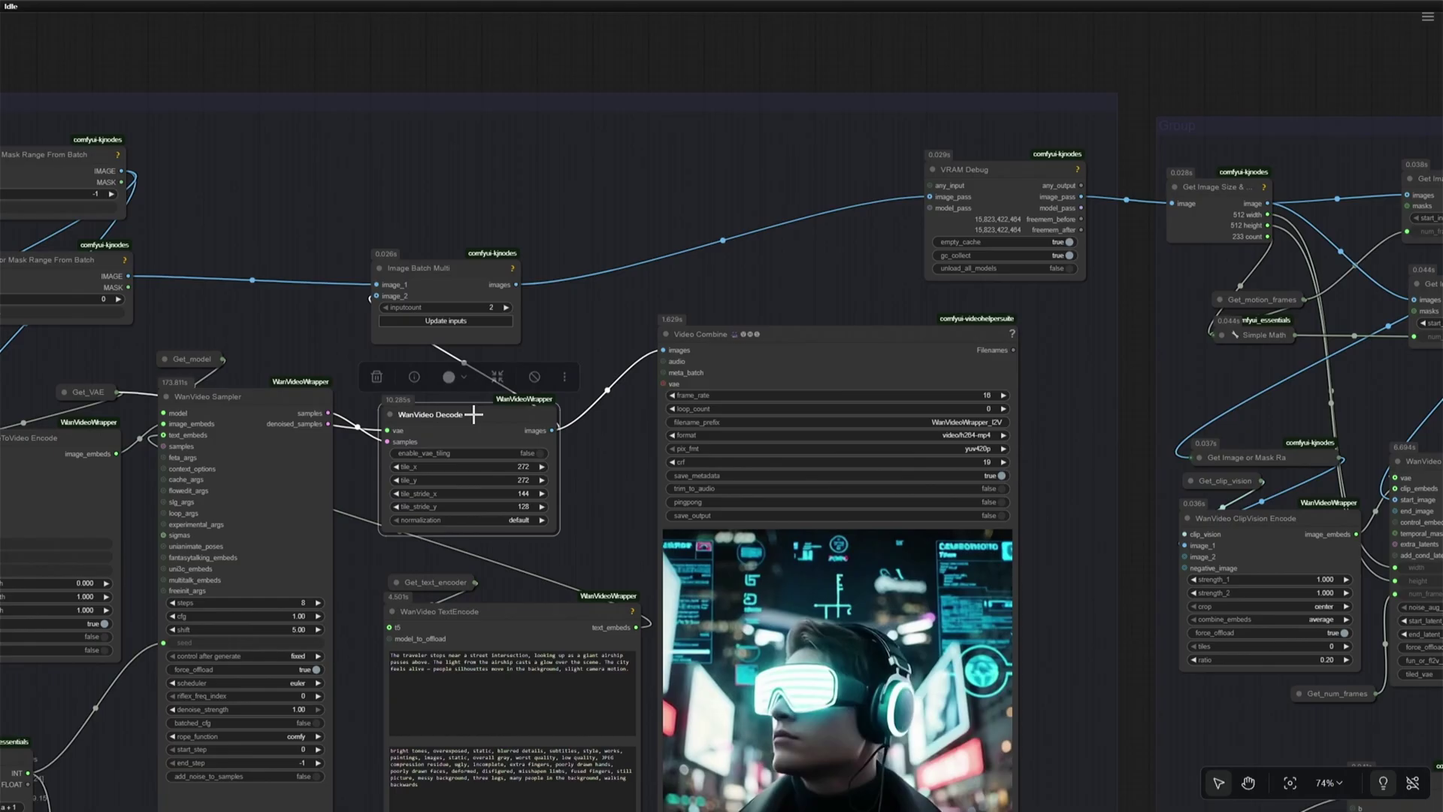
left_click(435, 237)
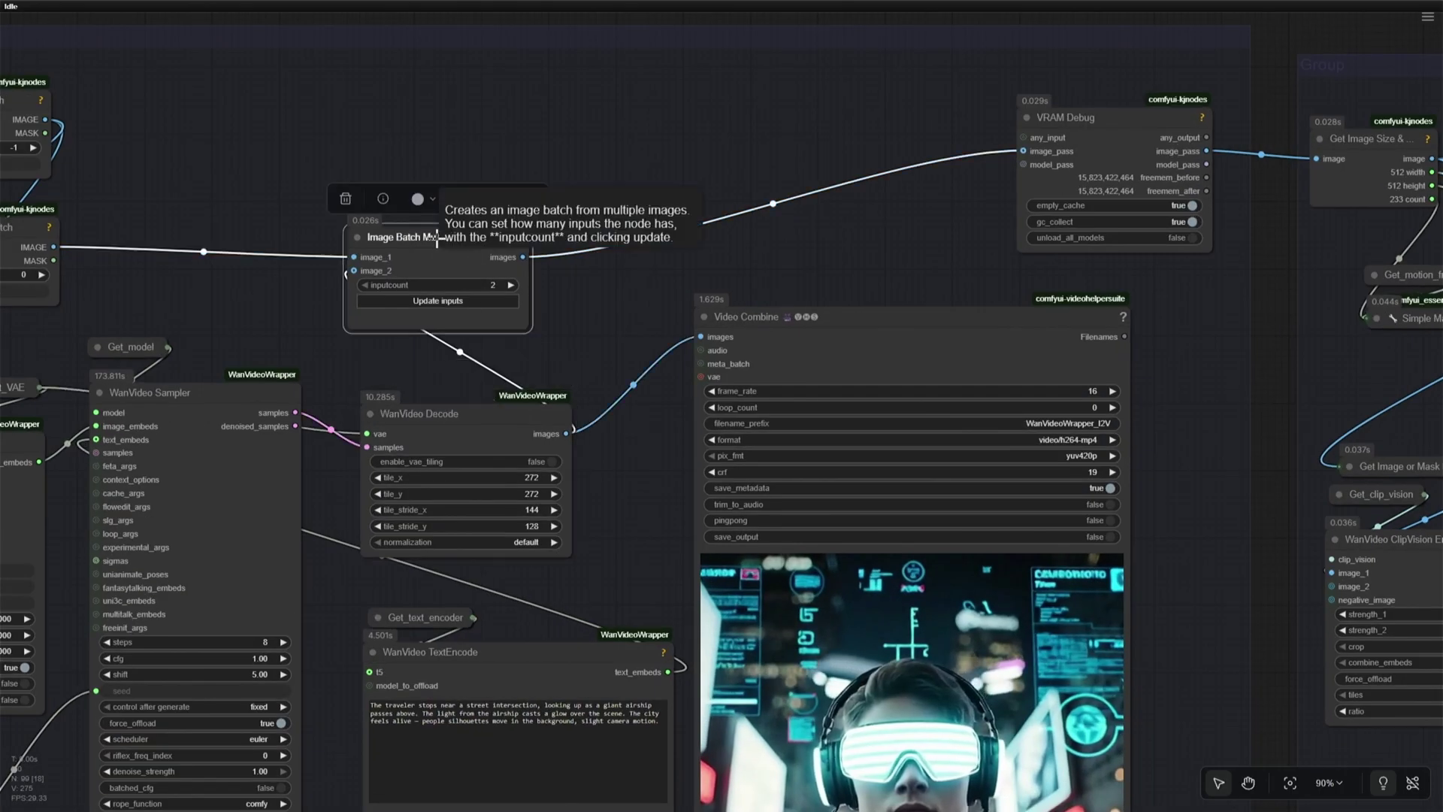
scroll(457, 351, "down", 3)
scroll(477, 383, "right", 3)
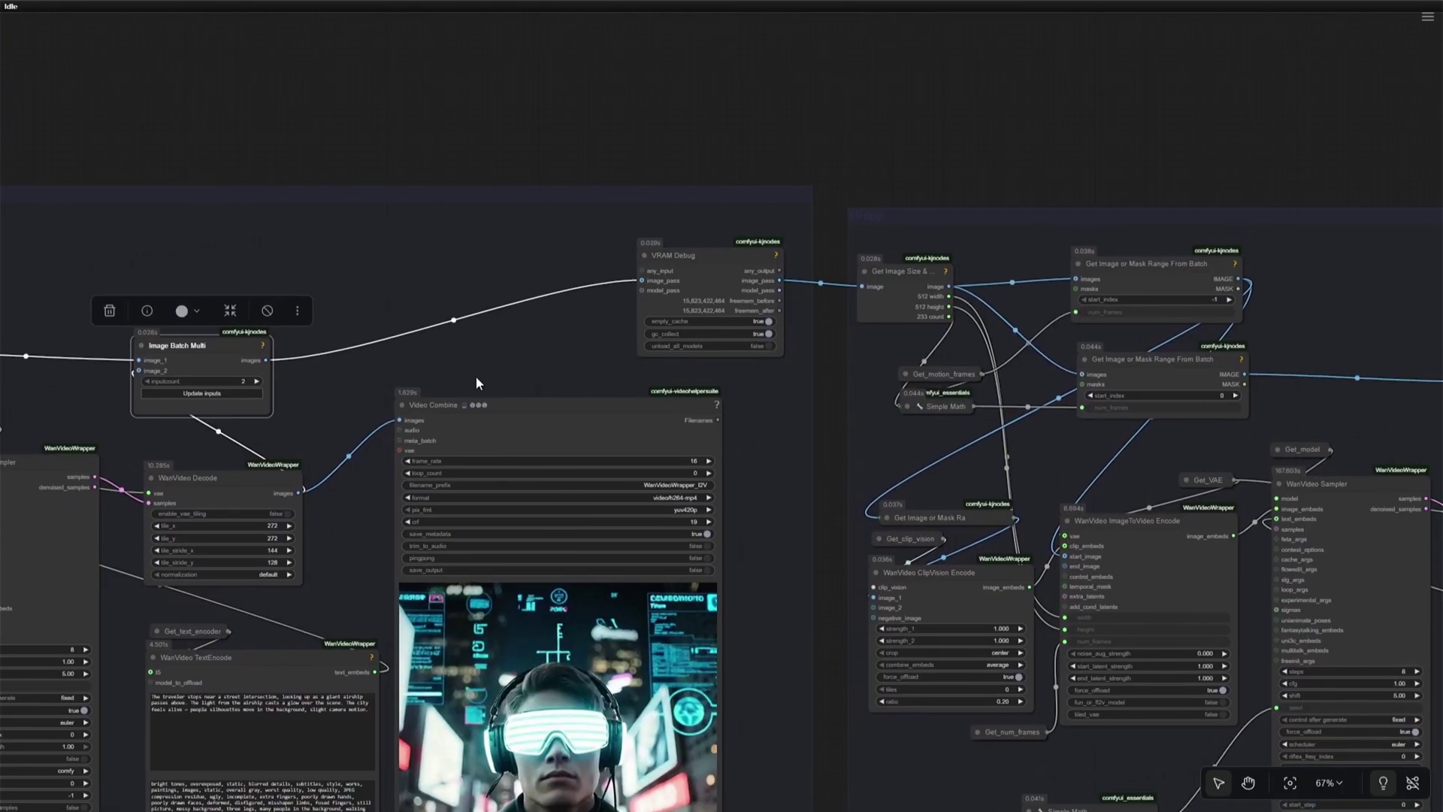
scroll(812, 326, "right", 4)
left_click(554, 276)
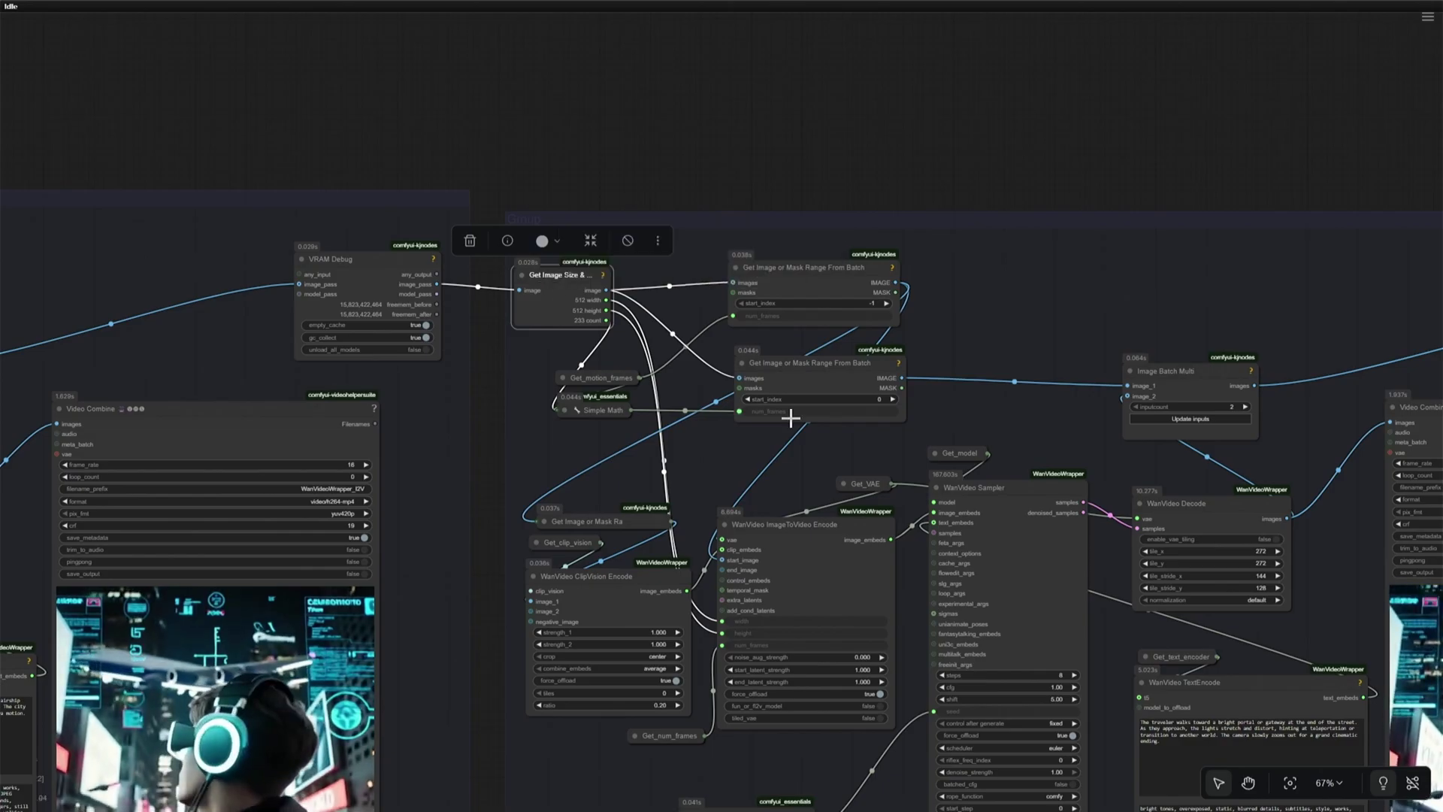
scroll(790, 418, "right", 7)
scroll(791, 419, "down", 2)
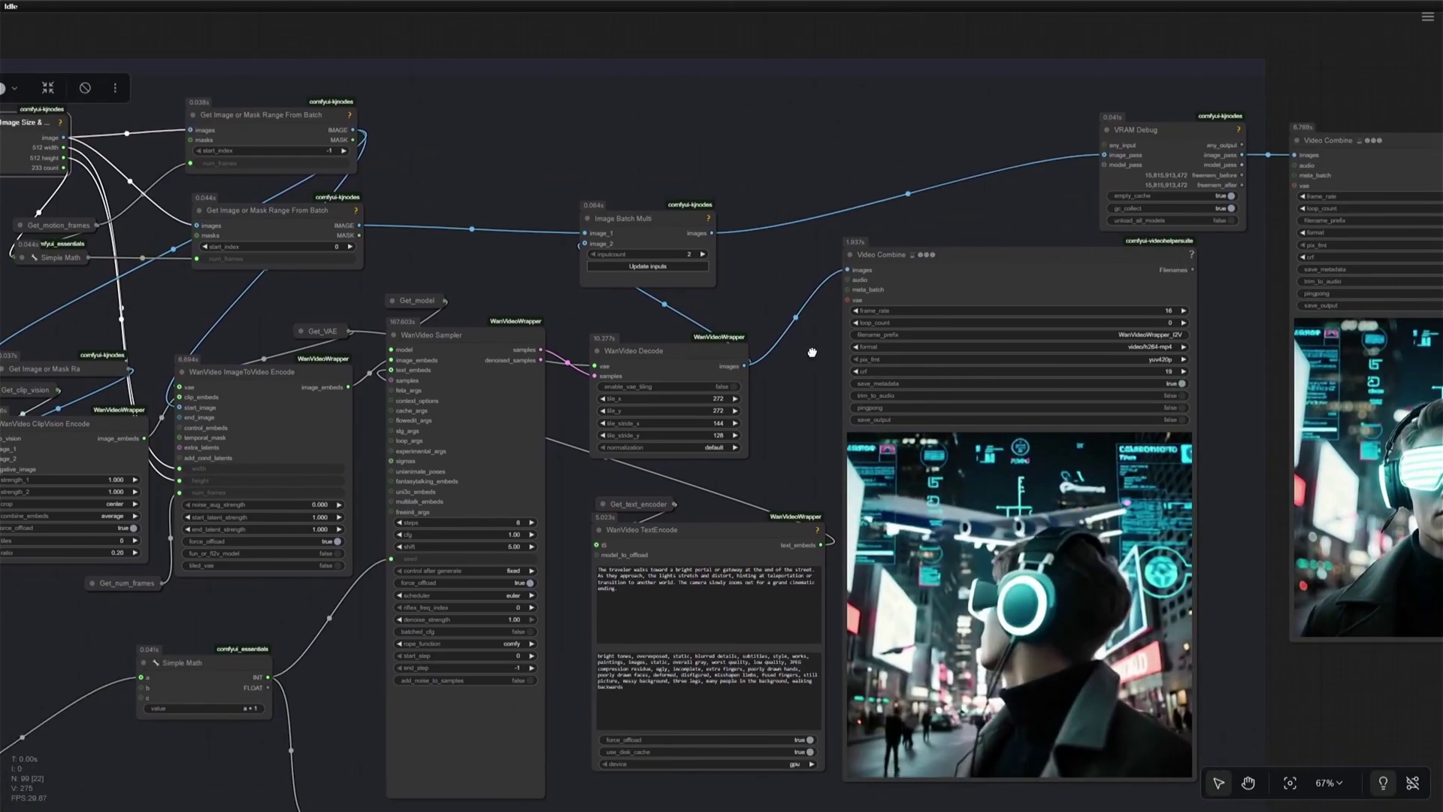
left_click_drag(812, 353, 466, 312)
scroll(875, 428, "up", 3)
left_click(413, 524)
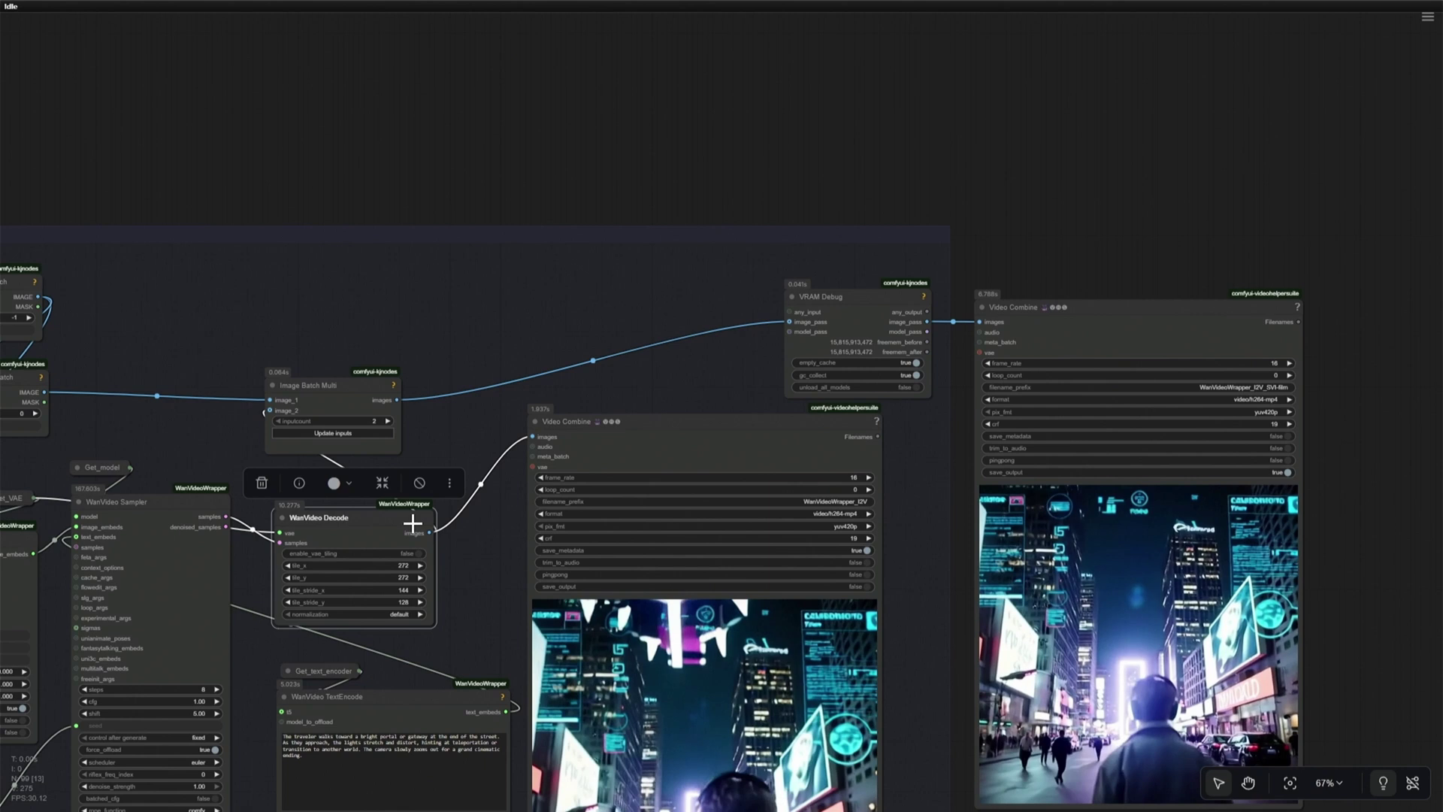
scroll(583, 391, "right", 3)
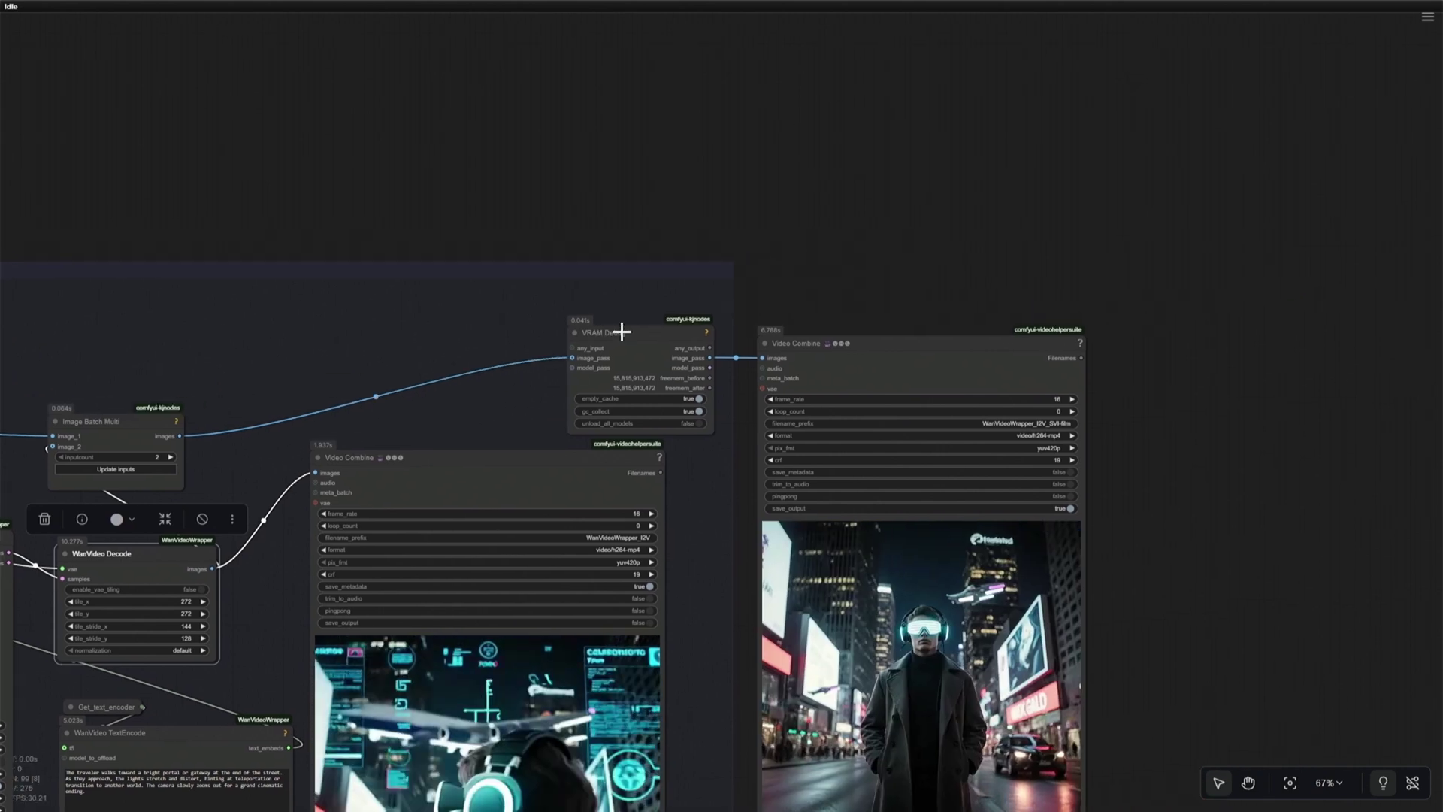
left_click(776, 341)
scroll(744, 533, "up", 3)
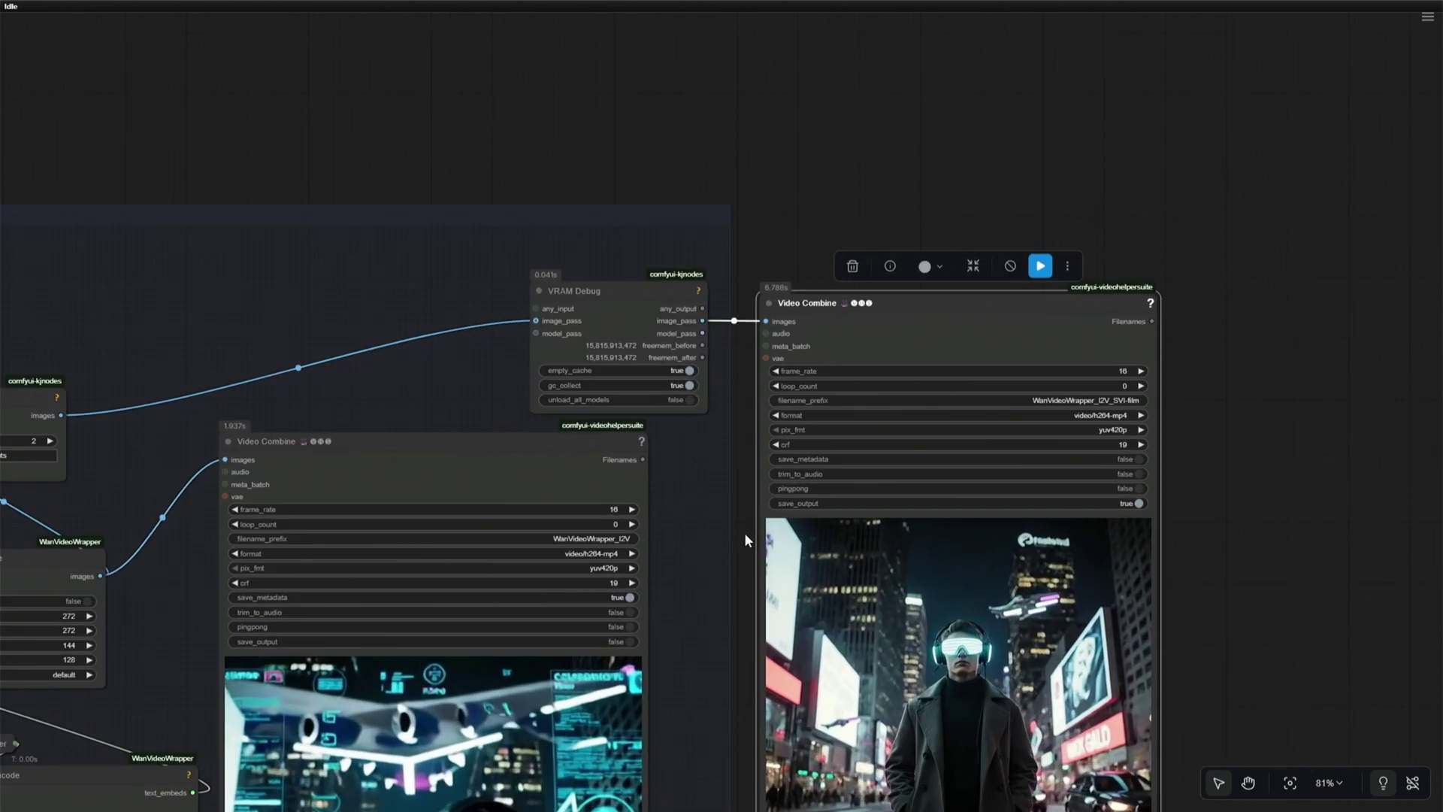
left_click_drag(617, 434, 539, 325)
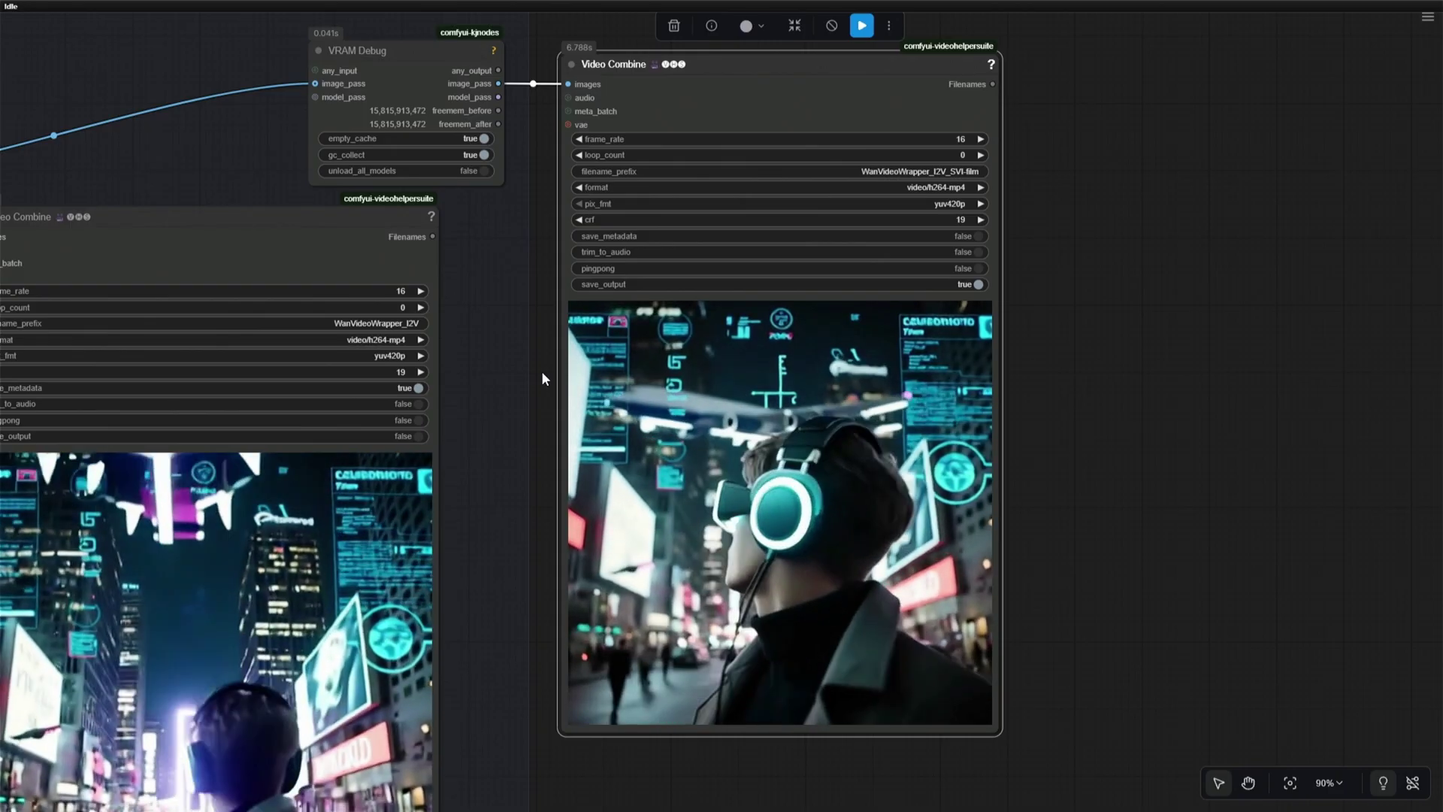
- Move the final Video Combine node far right and paste two copies of the video group
scroll(541, 372, "down", 11)
left_click_drag(596, 268, 1308, 257)
scroll(1170, 334, "down", 4)
left_click_drag(1169, 334, 654, 451)
left_click_drag(811, 363, 1228, 364)
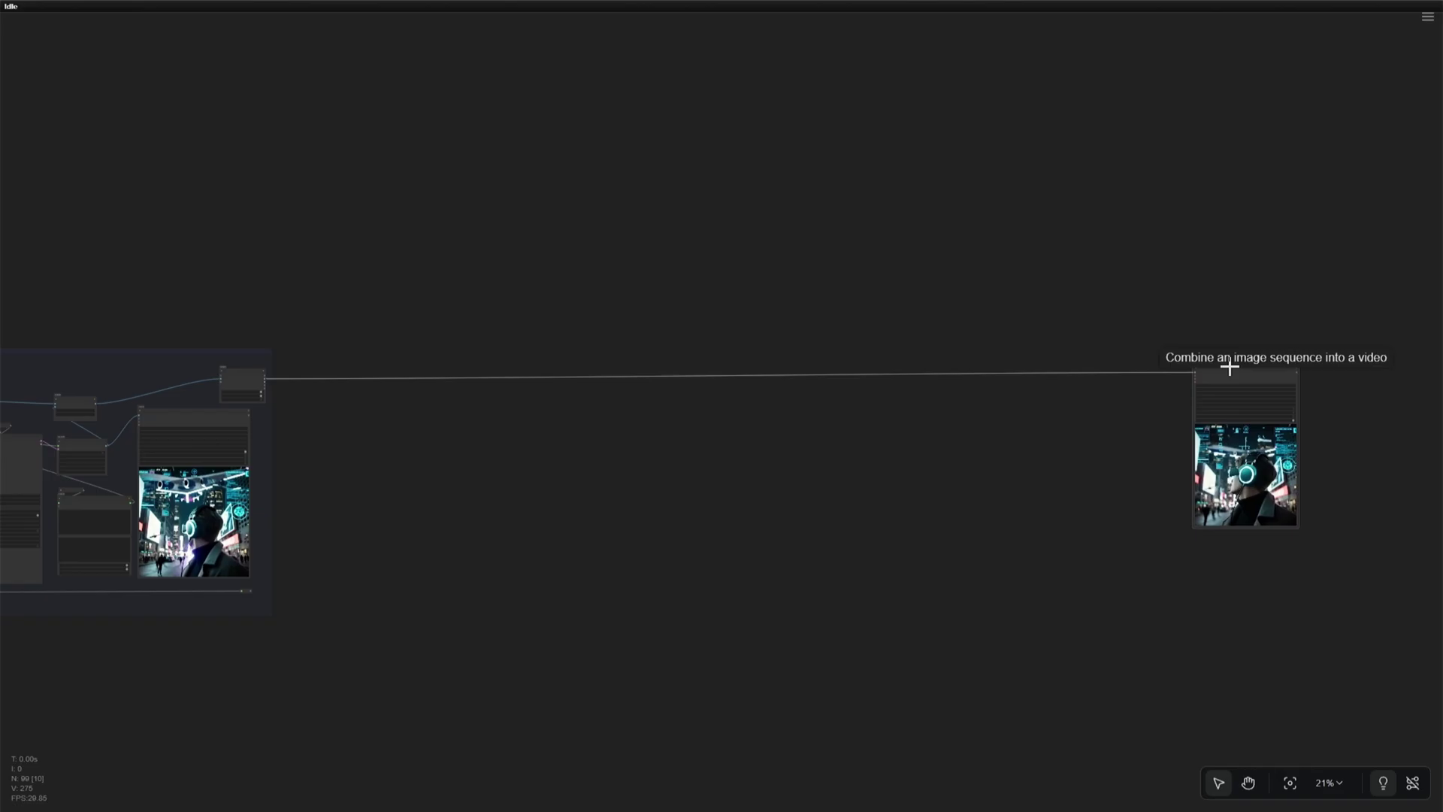
scroll(1228, 363, "down", 2)
key("ctrl+v")
scroll(619, 374, "up", 4)
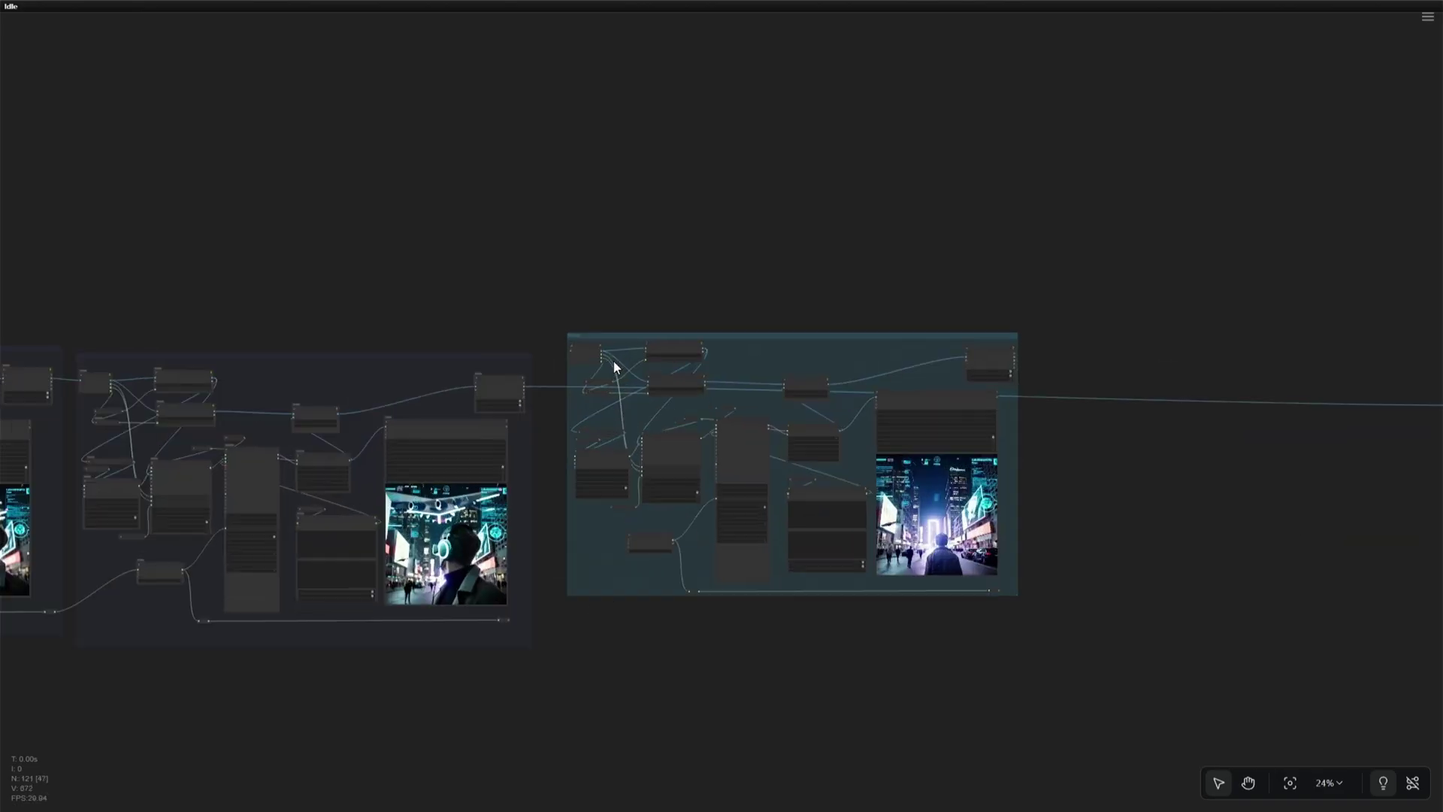
left_click_drag(1114, 461, 851, 499)
scroll(851, 499, "right", 4)
key("ctrl+v")
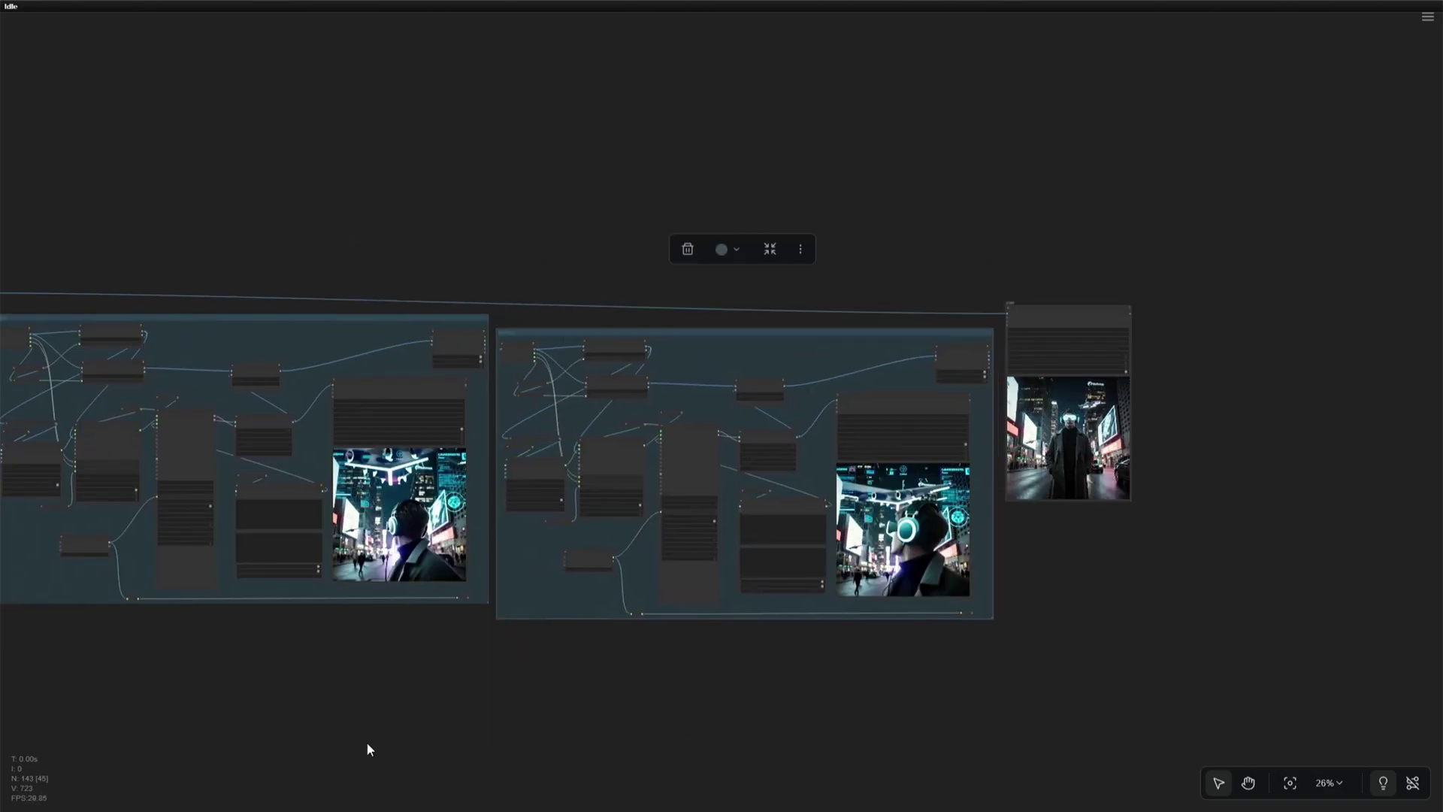
- Select ChatGPT's Video 5 portal scene and copy the Video 6 energy-bridge description
scroll(370, 747, "up", 3)
scroll(624, 548, "up", 12)
scroll(530, 605, "up", 2)
scroll(530, 606, "down", 13)
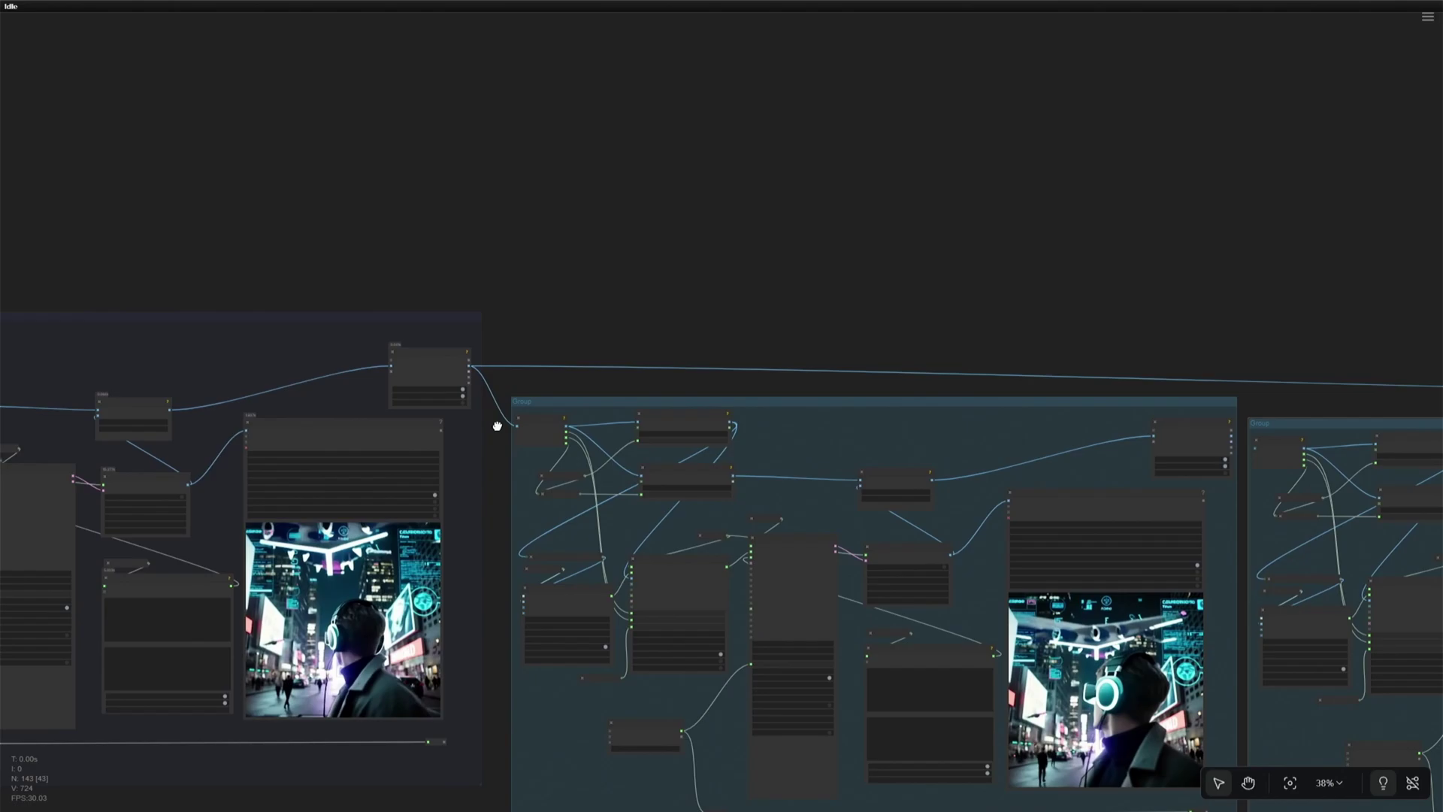
scroll(509, 579, "up", 12)
scroll(509, 578, "down", 8)
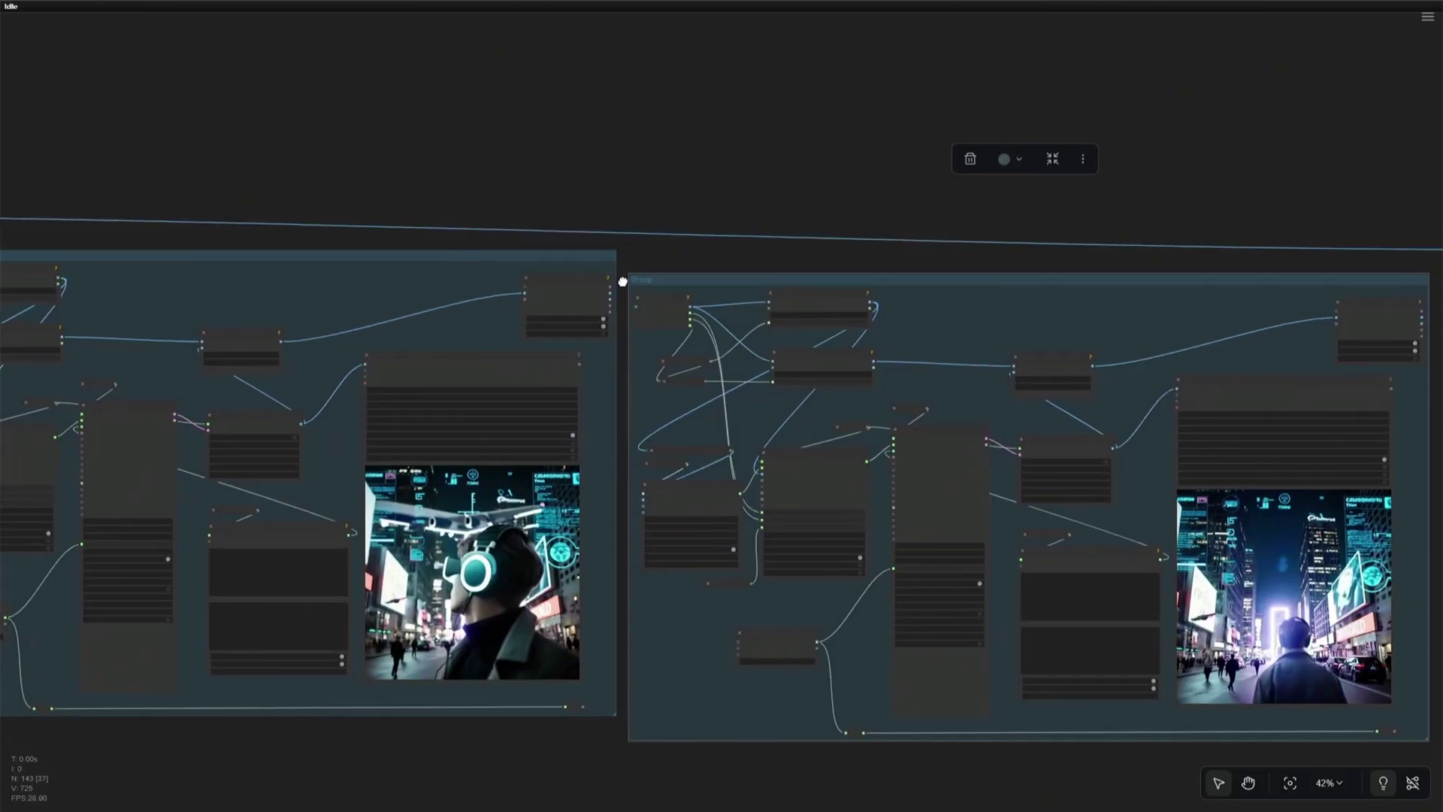
scroll(623, 282, "up", 10)
scroll(617, 520, "down", 8)
scroll(584, 632, "up", 10)
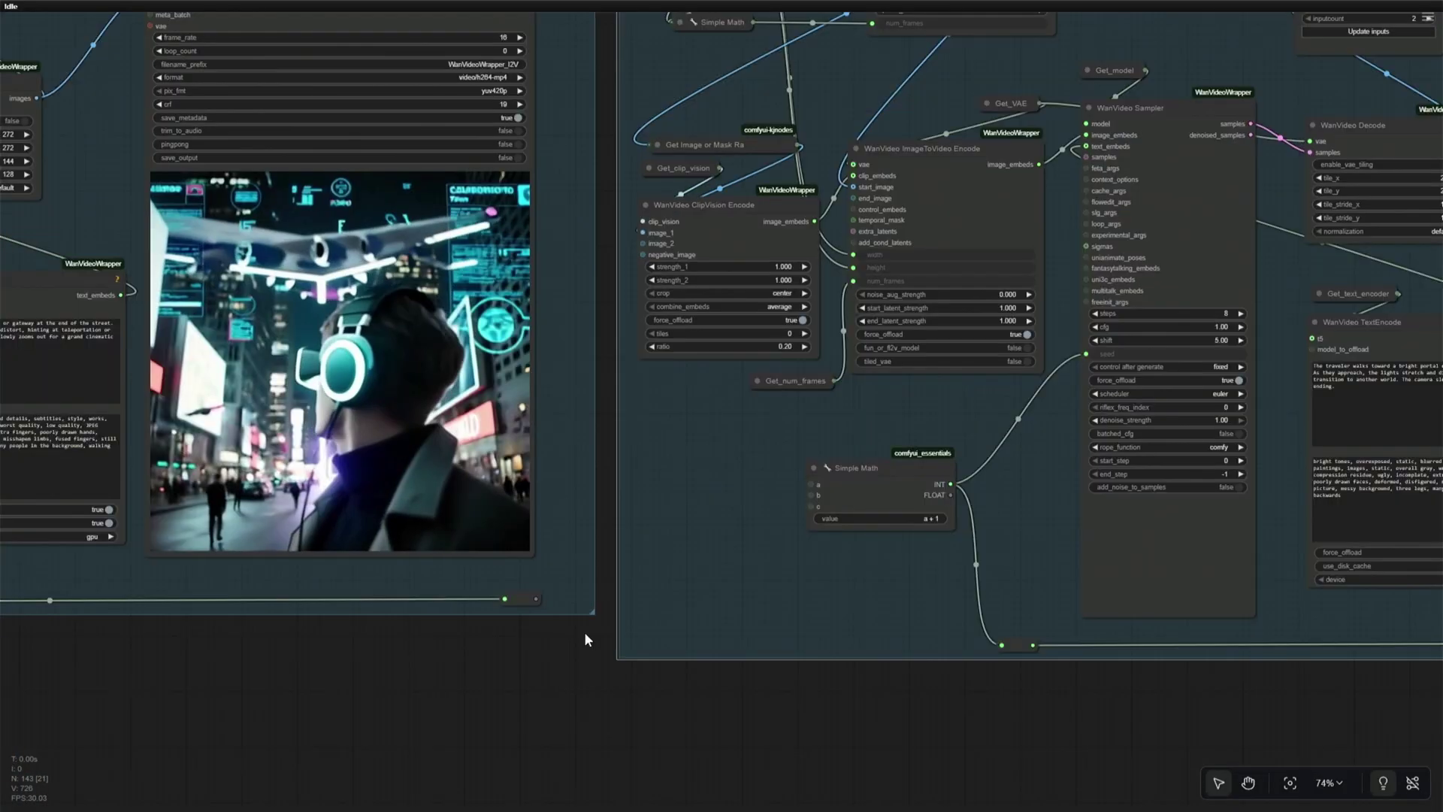
scroll(625, 665, "down", 8)
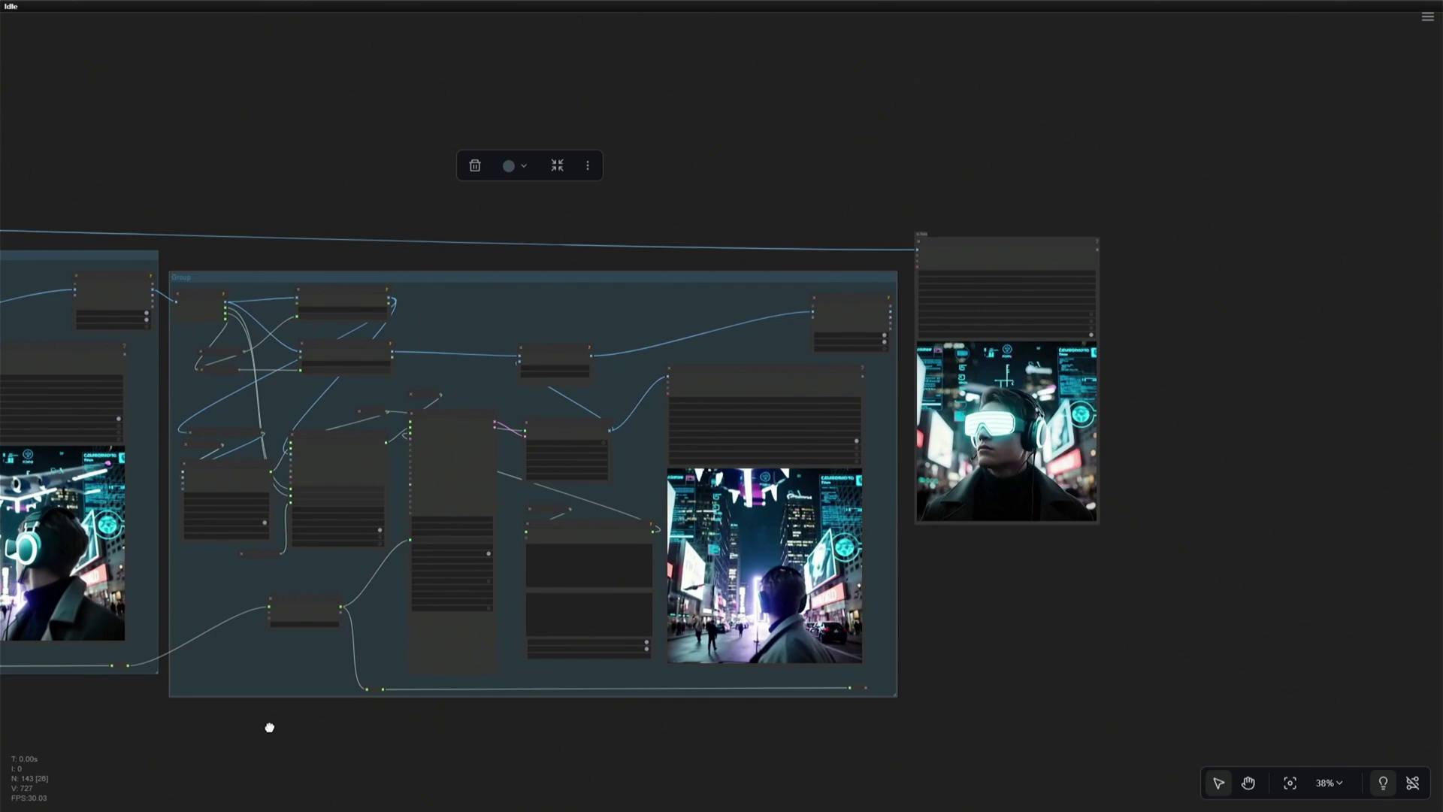
scroll(747, 623, "up", 10)
scroll(748, 625, "down", 15)
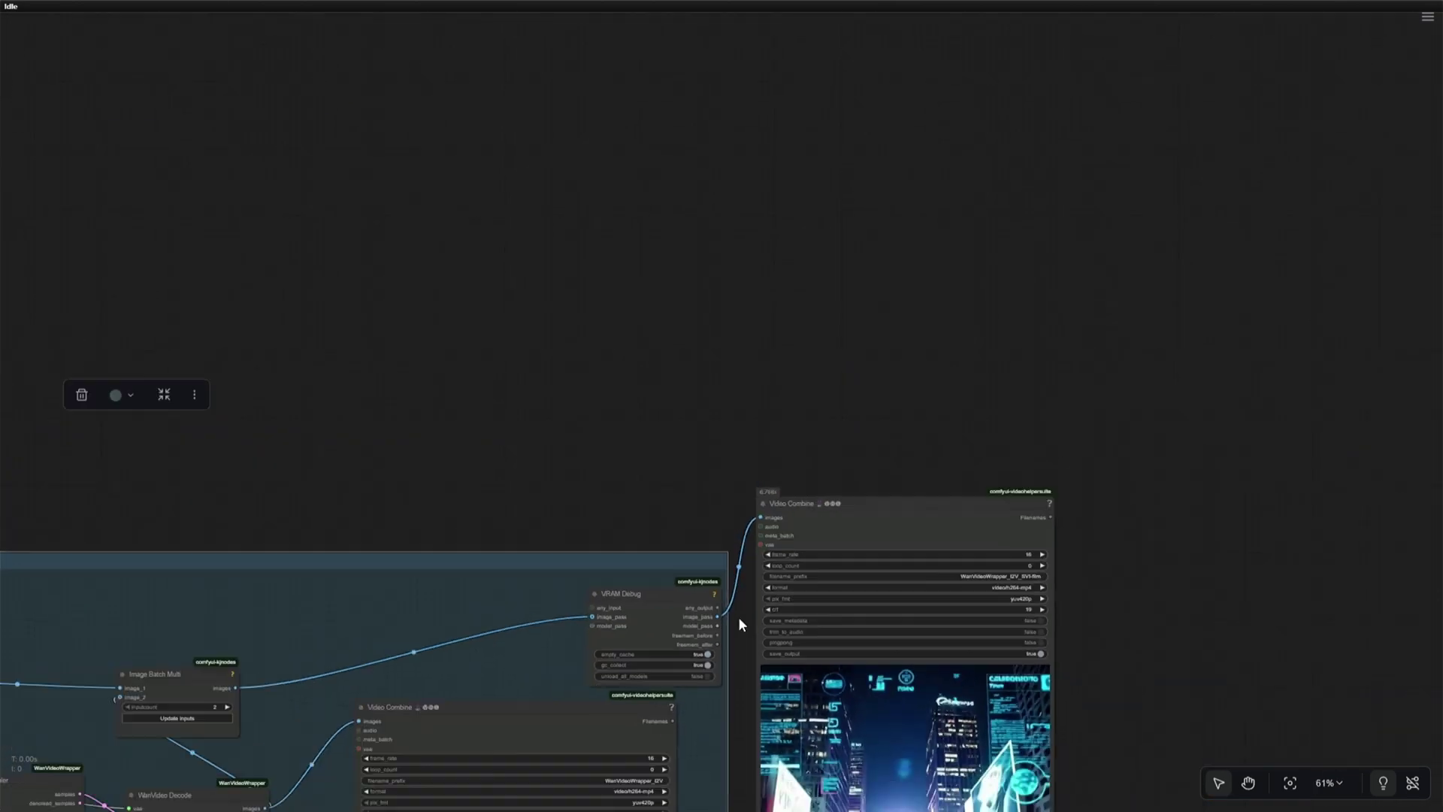
left_click_drag(470, 130, 575, 184)
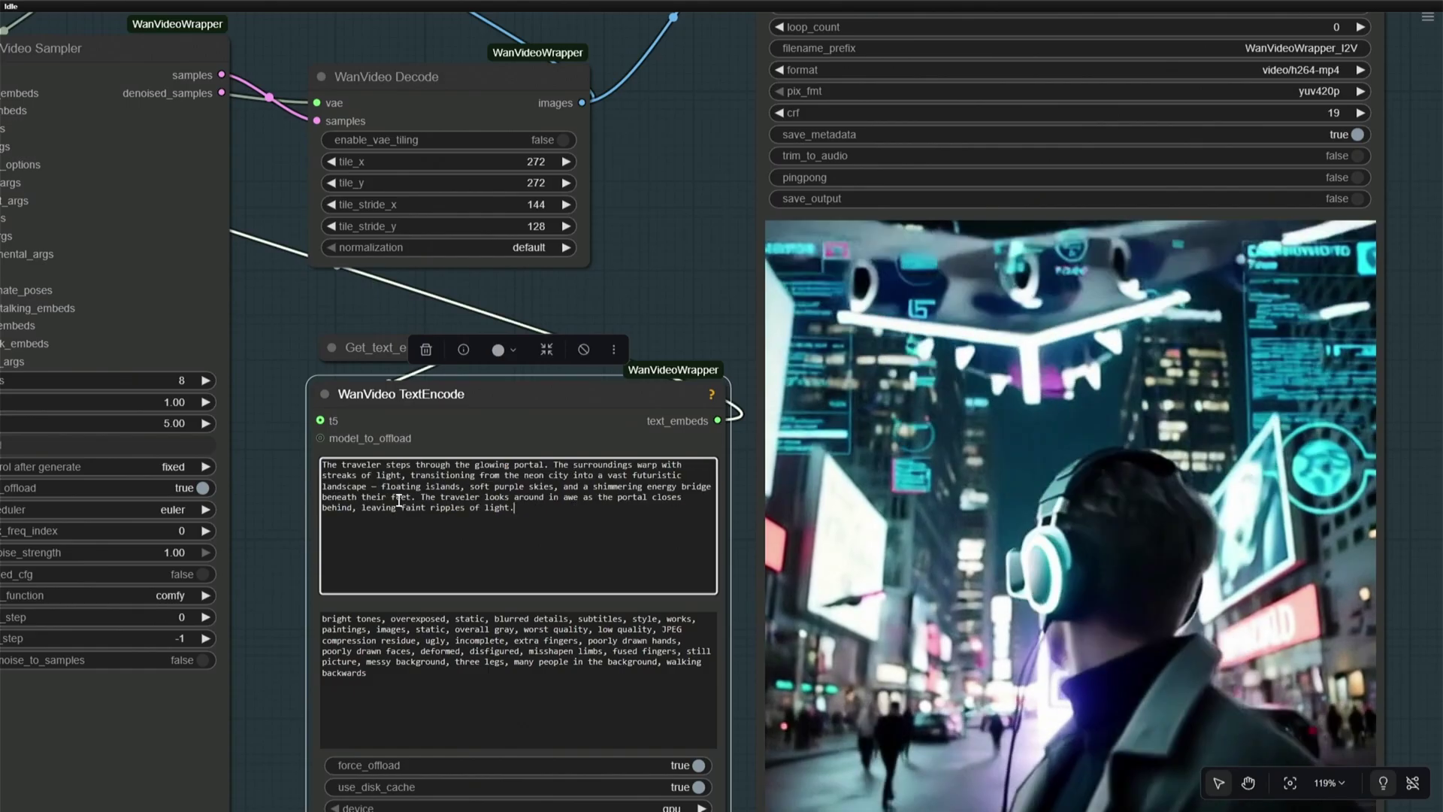
scroll(418, 666, "down", 10)
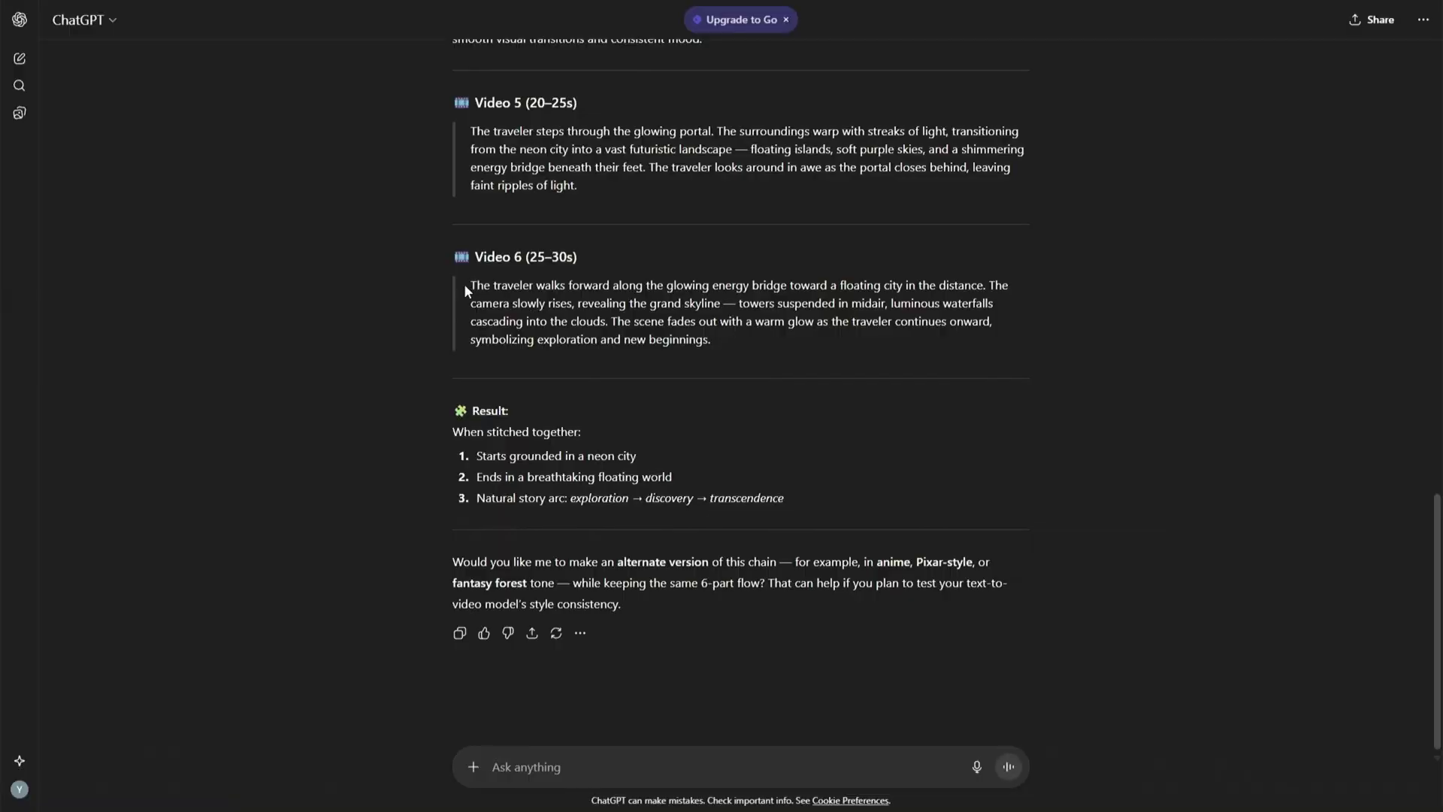
left_click_drag(464, 288, 711, 342)
right_click(661, 380)
left_click(680, 396)
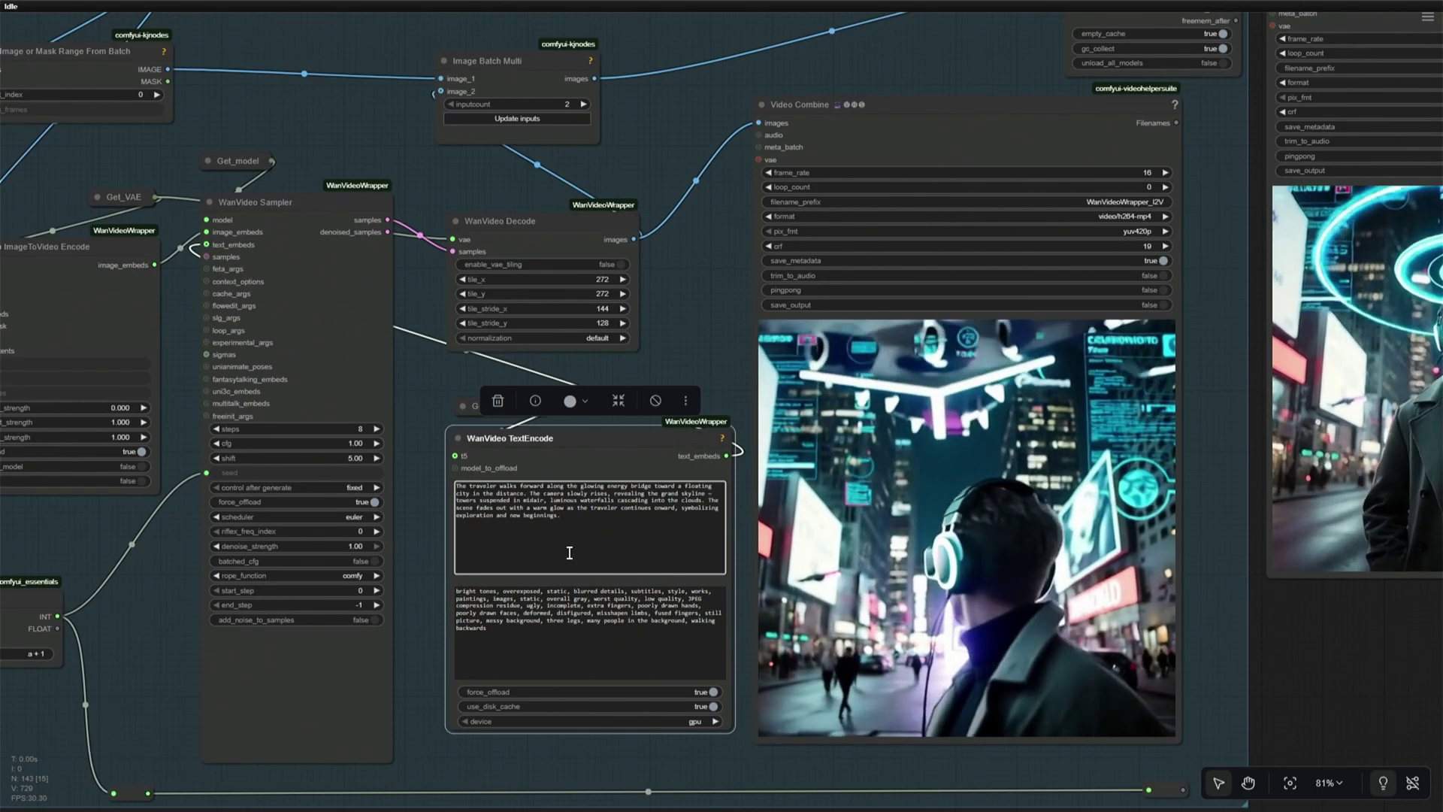
scroll(569, 552, "down", 8)
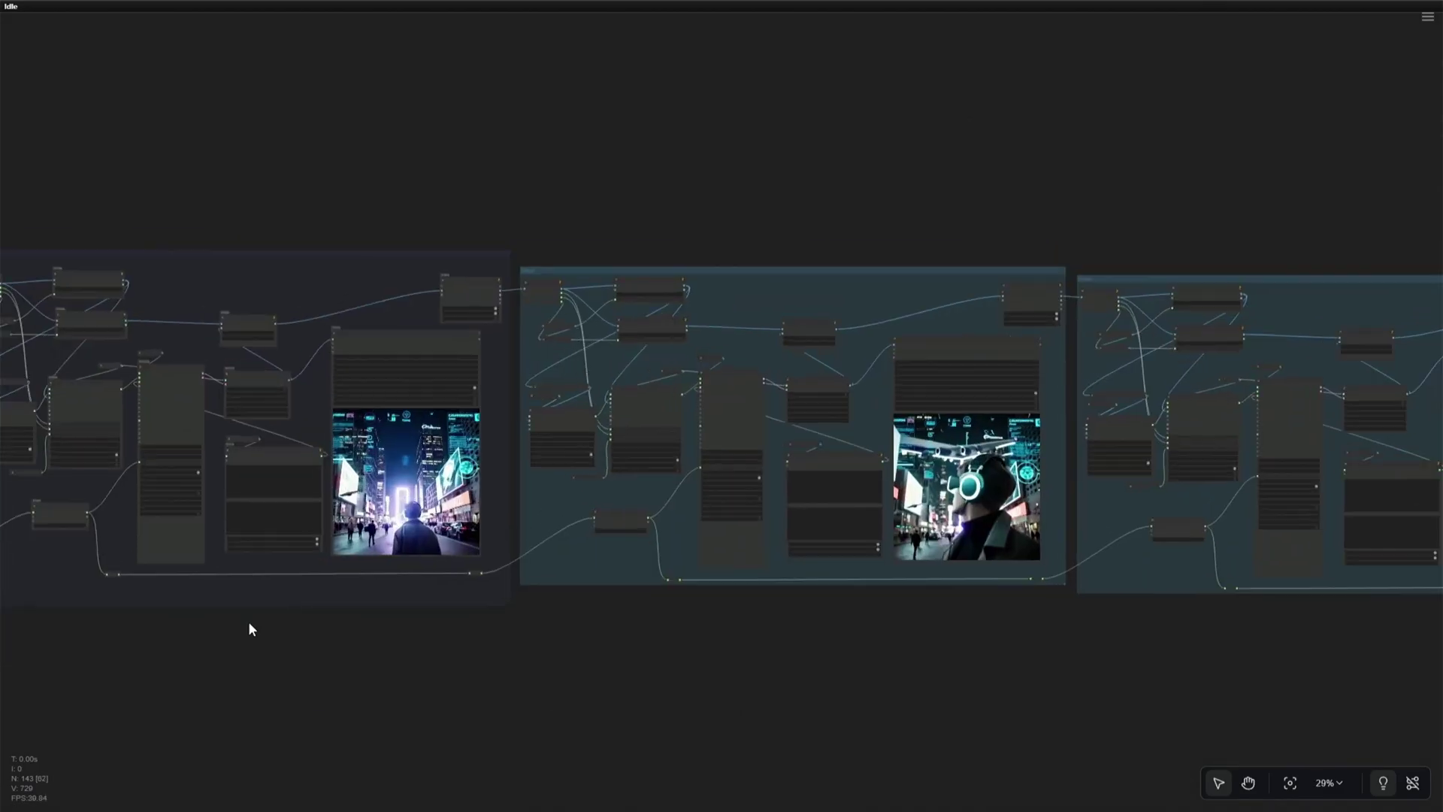
- Check the newest groups' Sampler and TextEncode nodes, including the energy-bridge prompt
scroll(248, 621, "up", 6)
left_click_drag(195, 579, 380, 757)
scroll(406, 451, "up", 4)
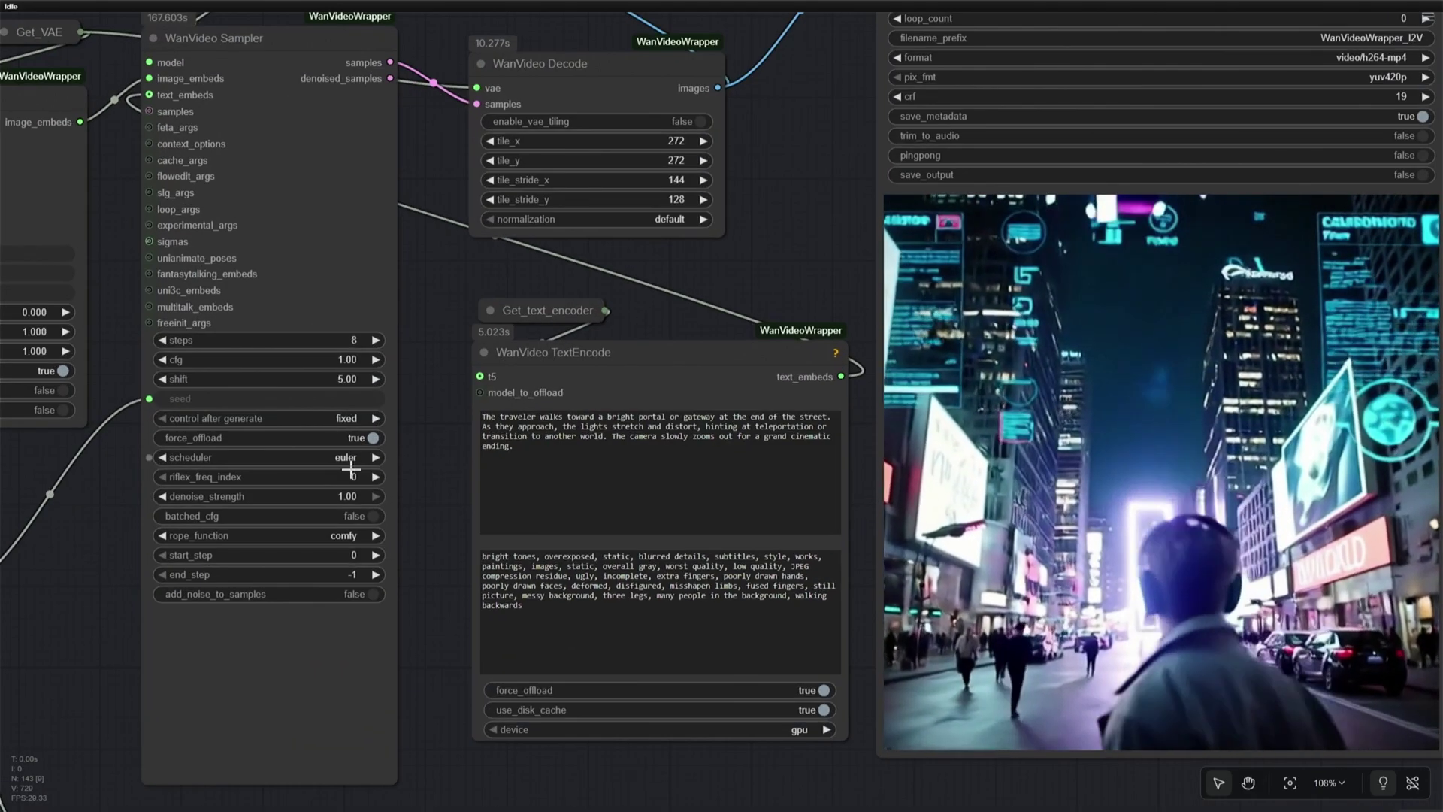
scroll(117, 557, "down", 6)
scroll(386, 538, "up", 4)
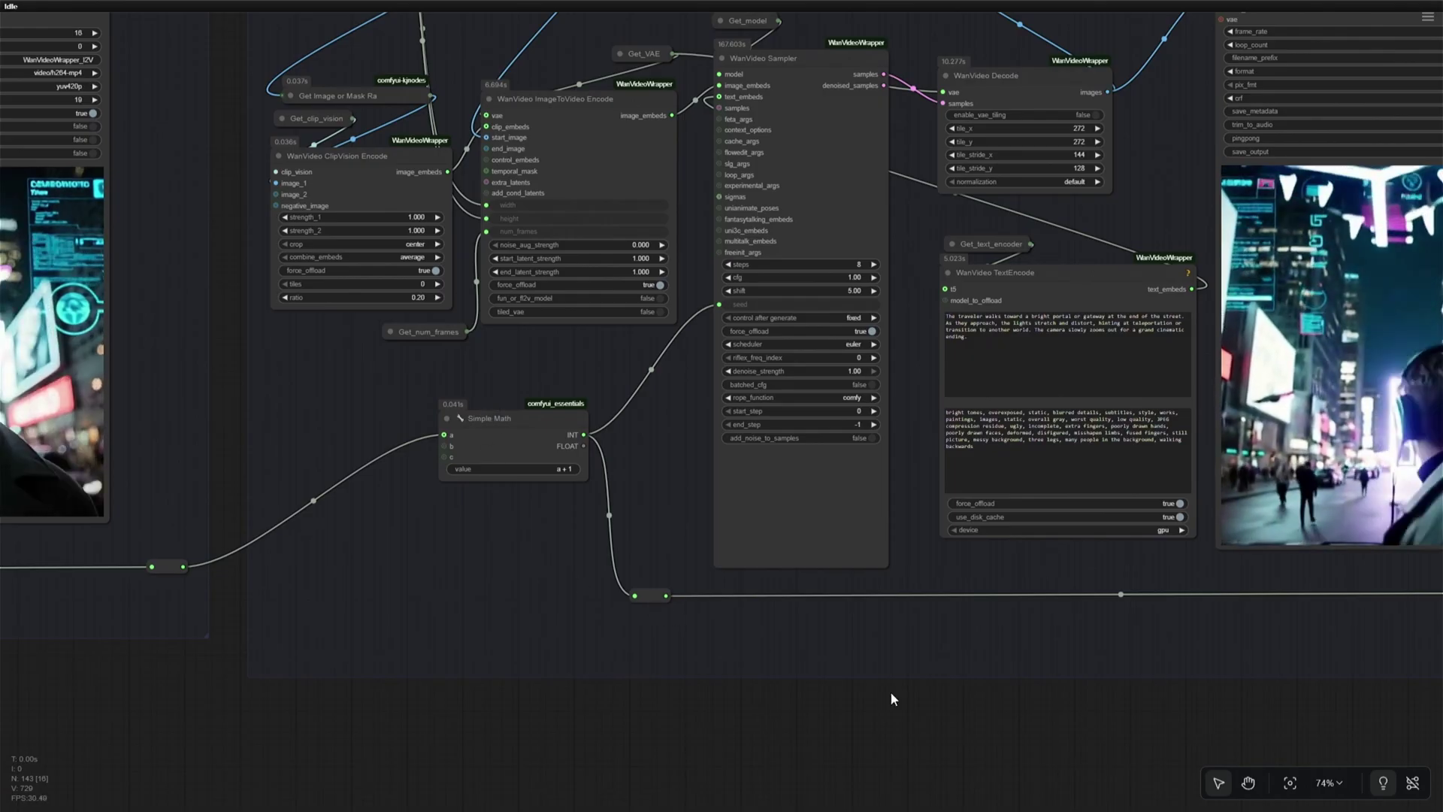
scroll(889, 691, "right", 10)
scroll(956, 723, "right", 8)
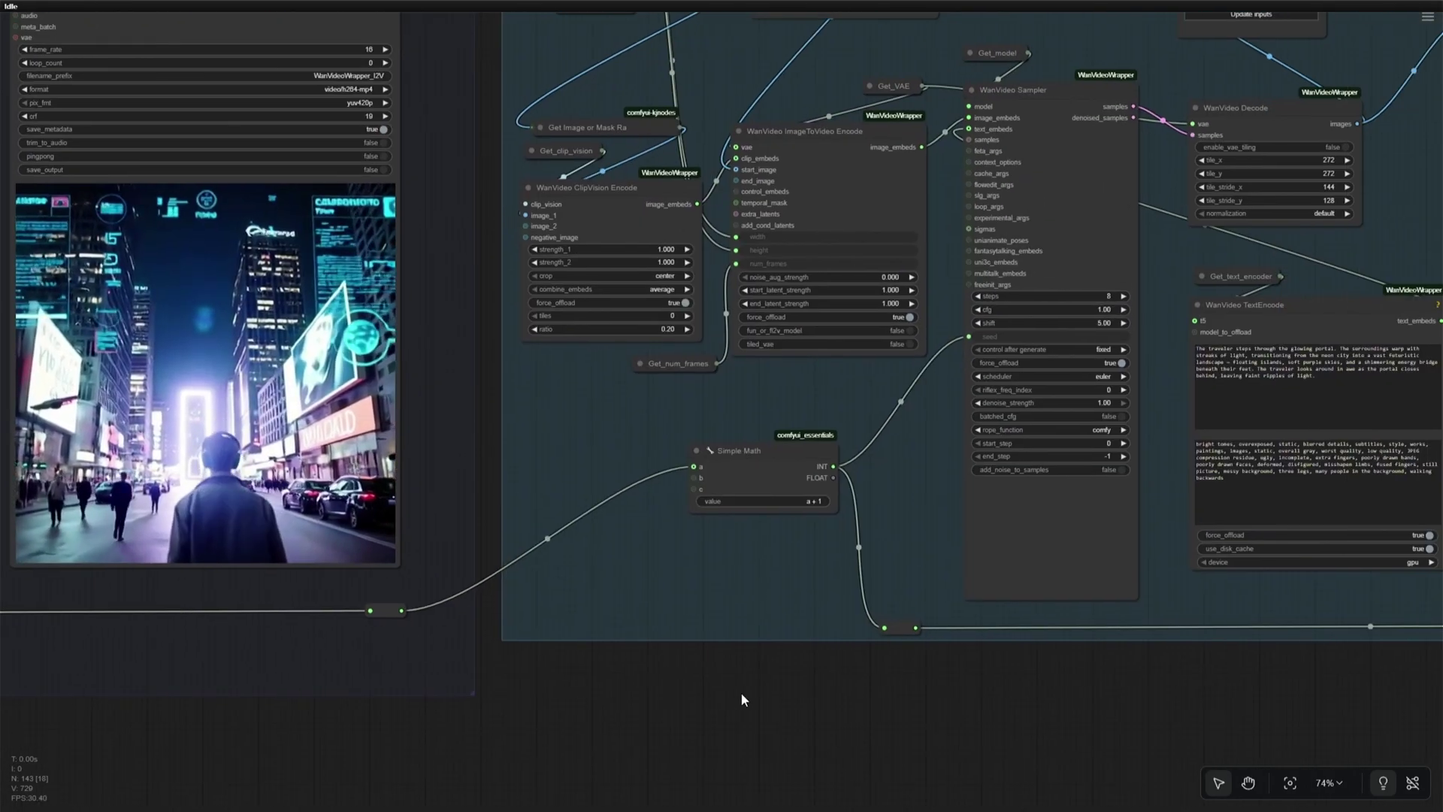
scroll(454, 679, "down", 10)
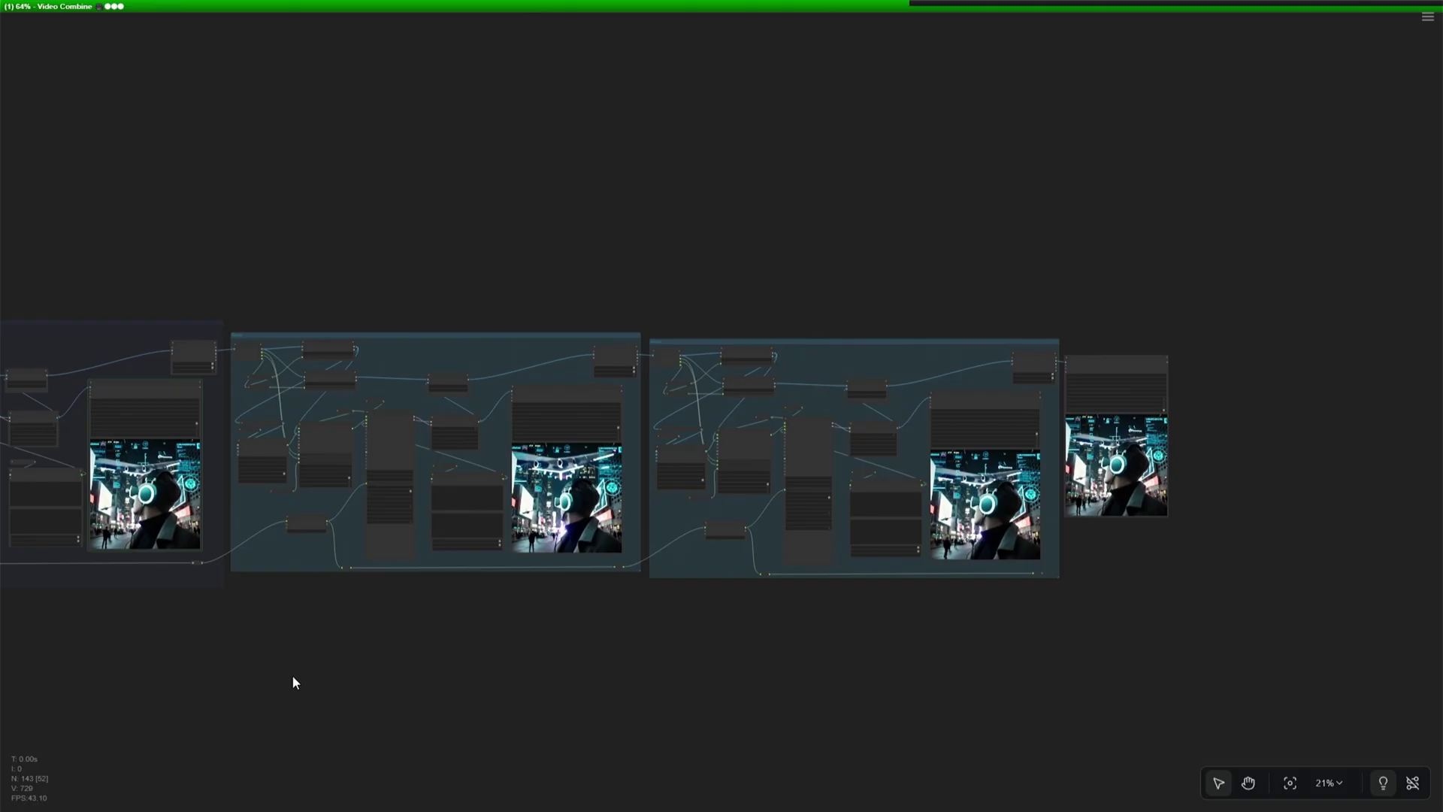
- Zoom in on the last group's floating-city preview and the final Video Combine output
scroll(292, 674, "left", 5)
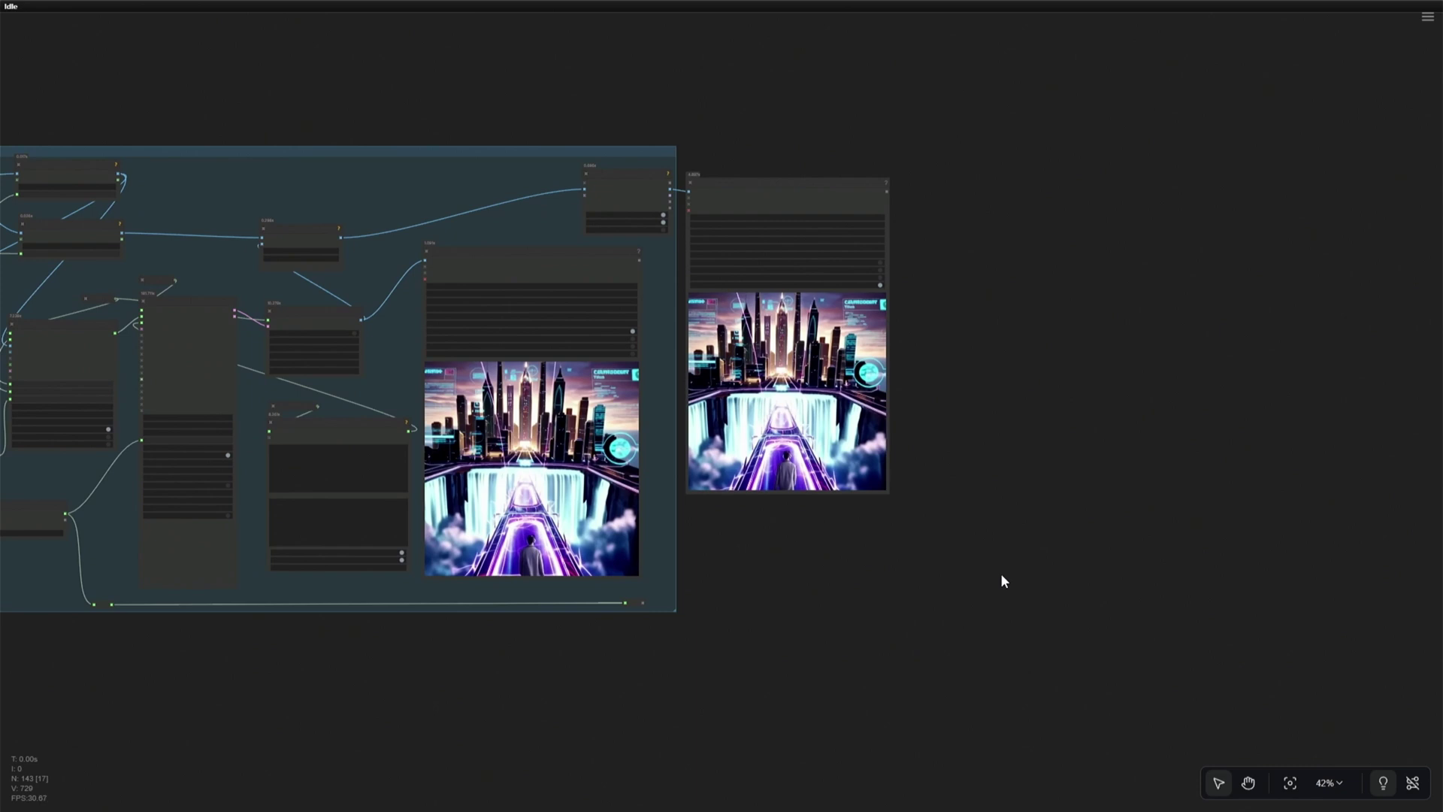
scroll(983, 551, "up", 3)
scroll(962, 524, "up", 5)
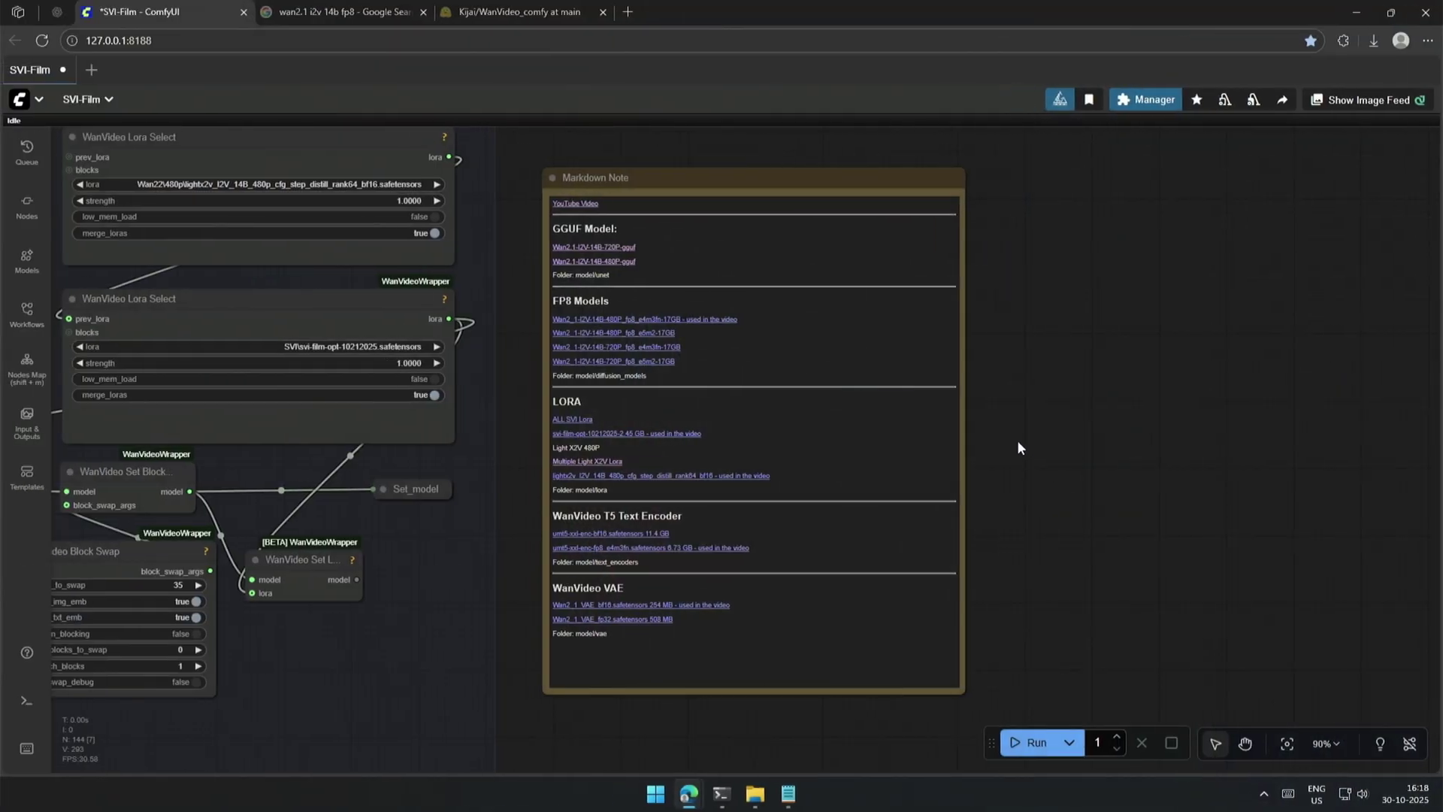
- Open the page listing all SVI LoRA files from the LoRA loading notes
scroll(1045, 458, "up", 4)
scroll(1215, 526, "down", 2)
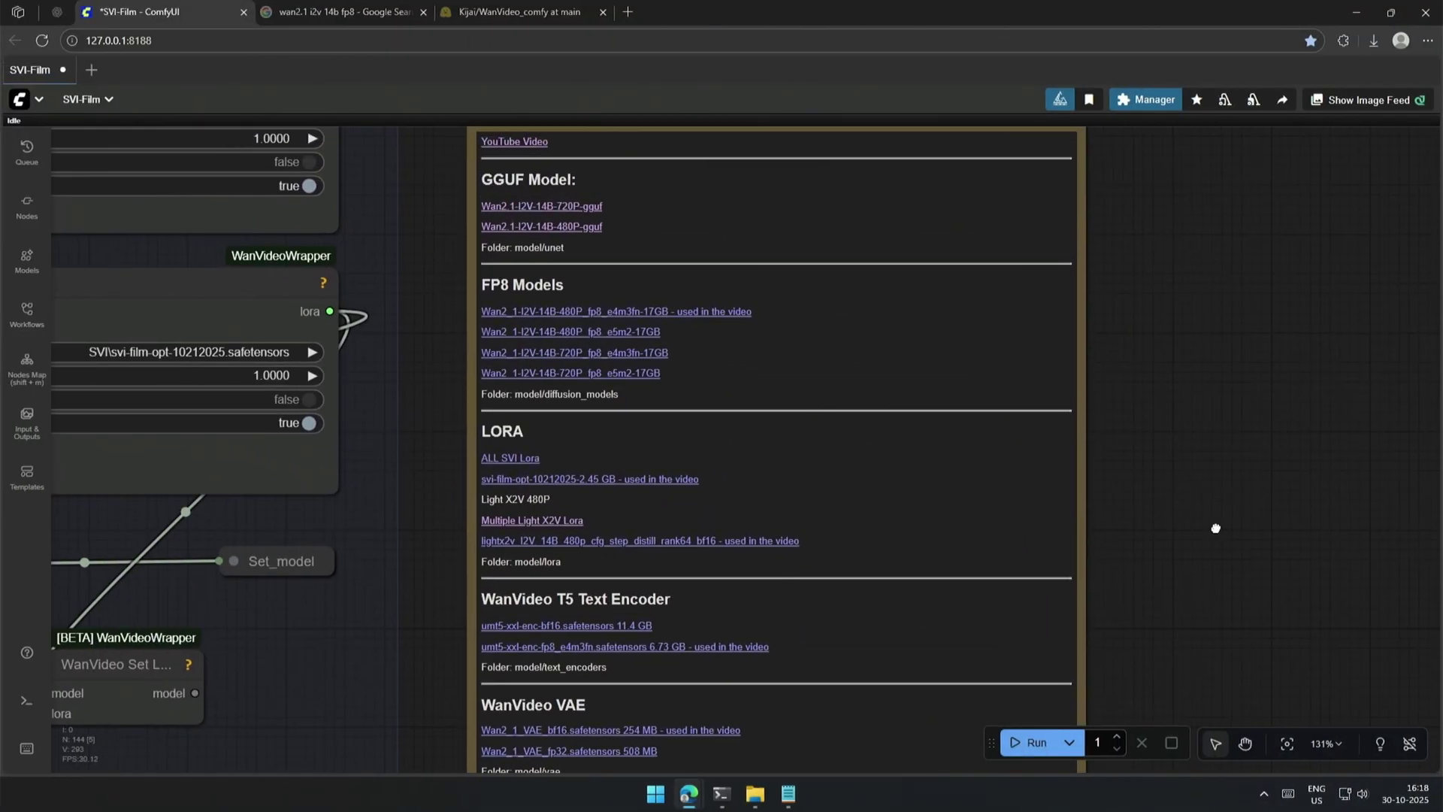
left_click_drag(1216, 550, 1141, 508)
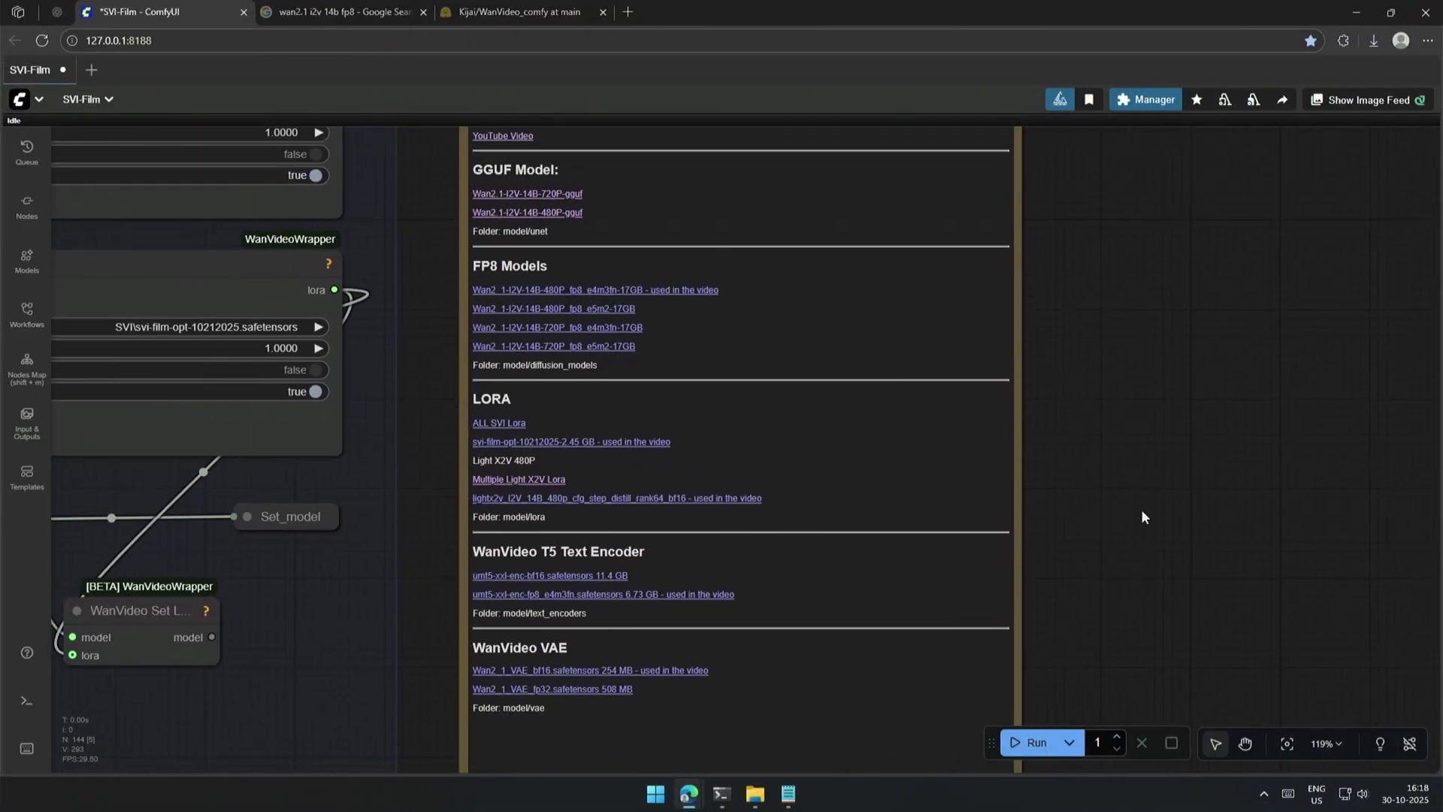
scroll(1141, 508, "down", 1)
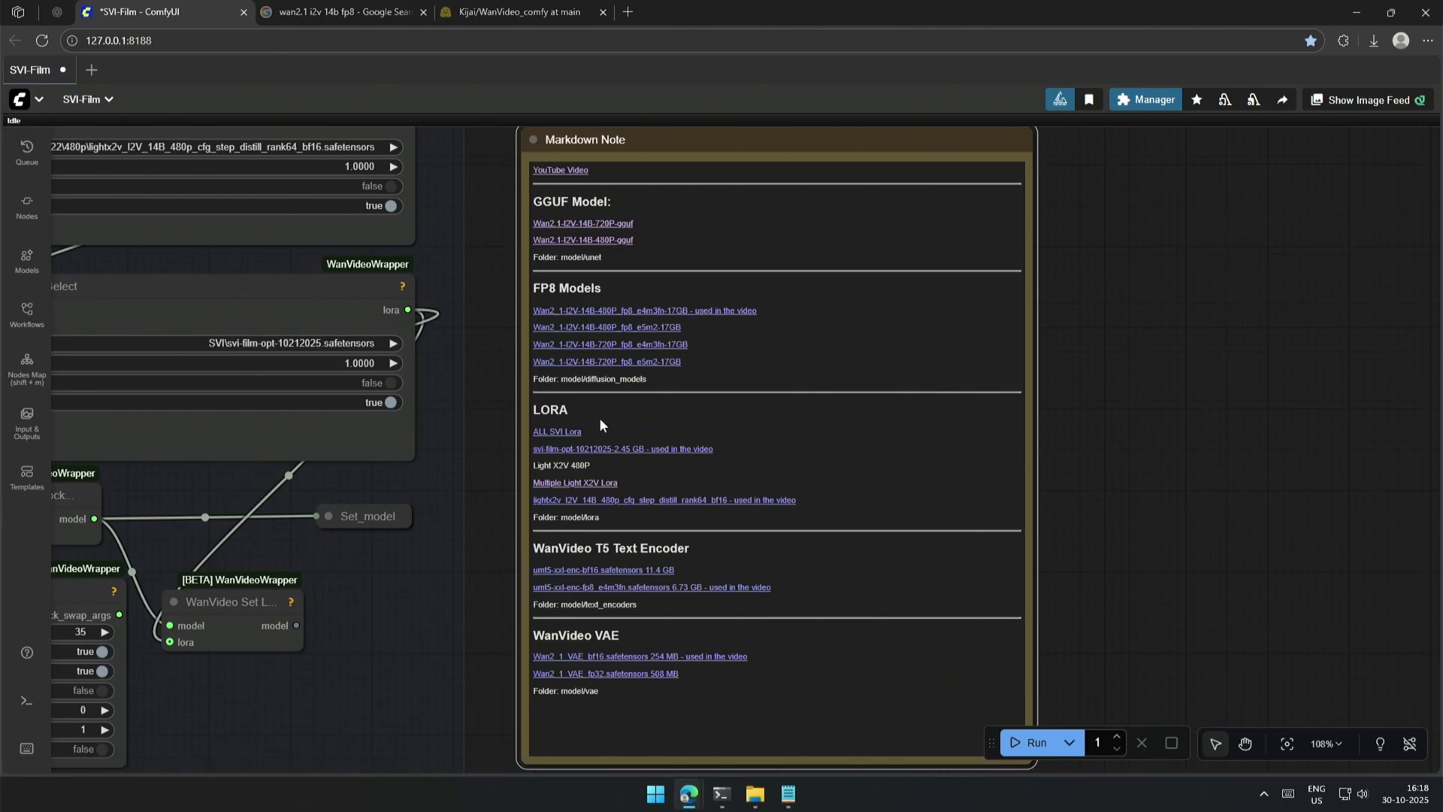
left_click(556, 434)
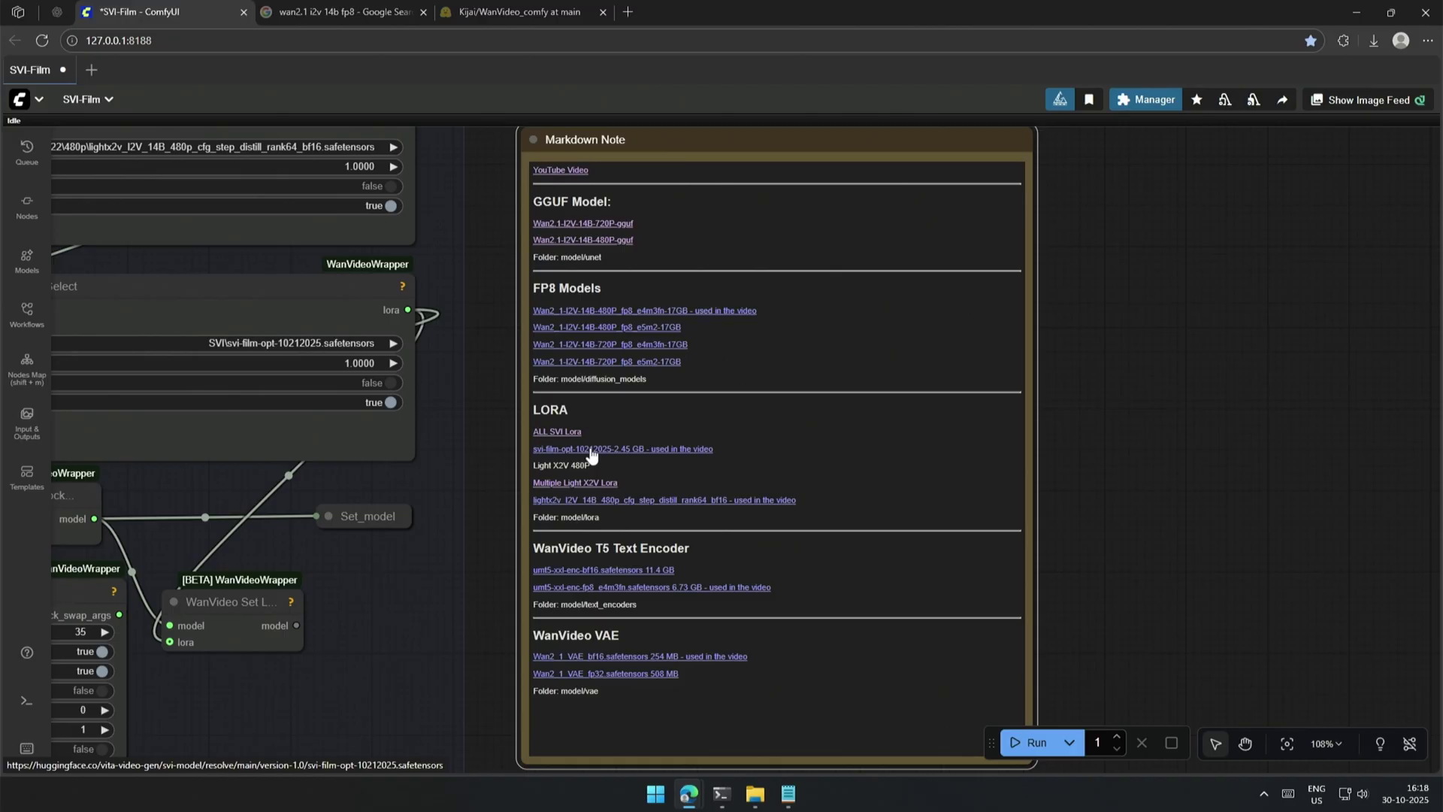
- Open the Multiple Light X2V Lora page, then review the text encoder and VAE links
scroll(475, 449, "up", 8)
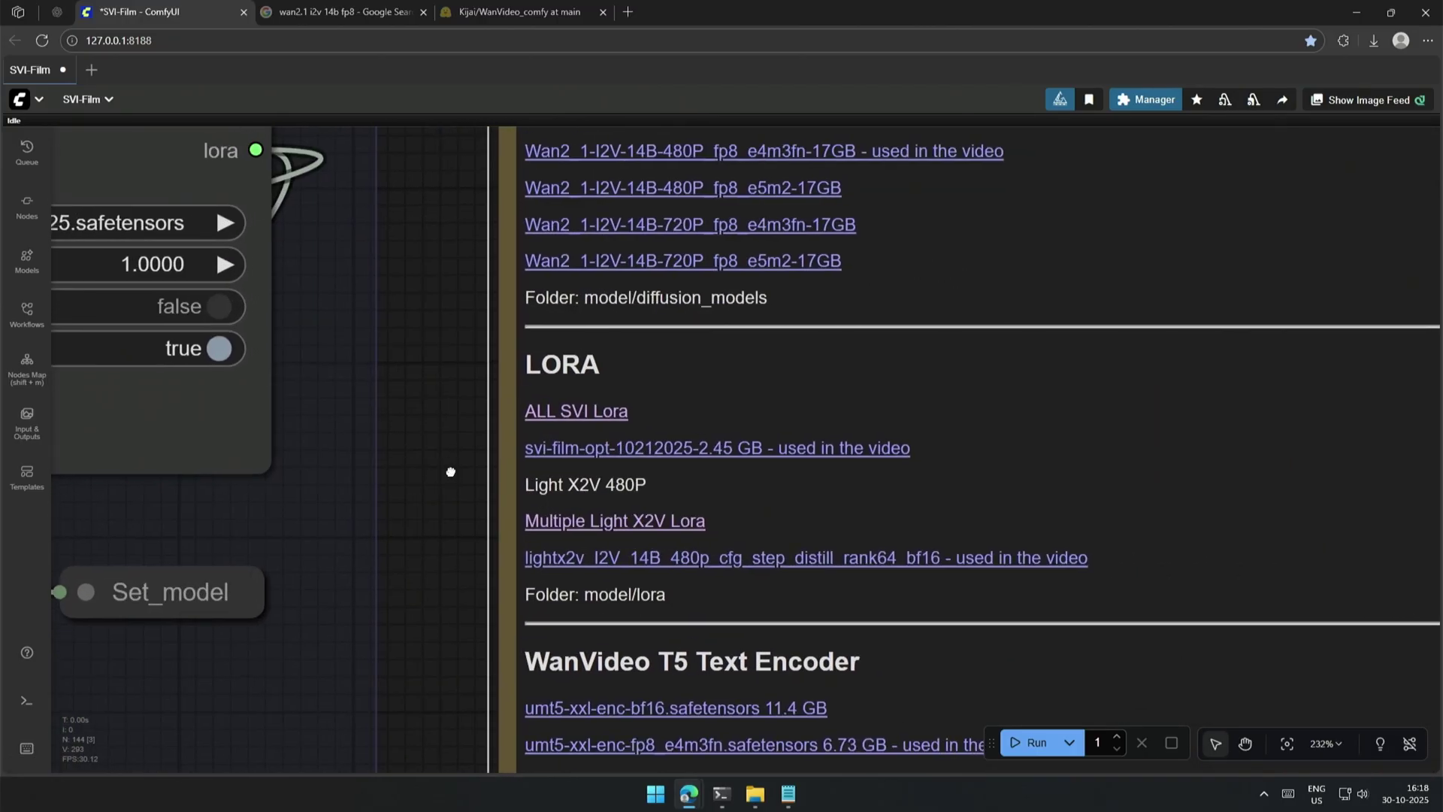
scroll(451, 478, "down", 3)
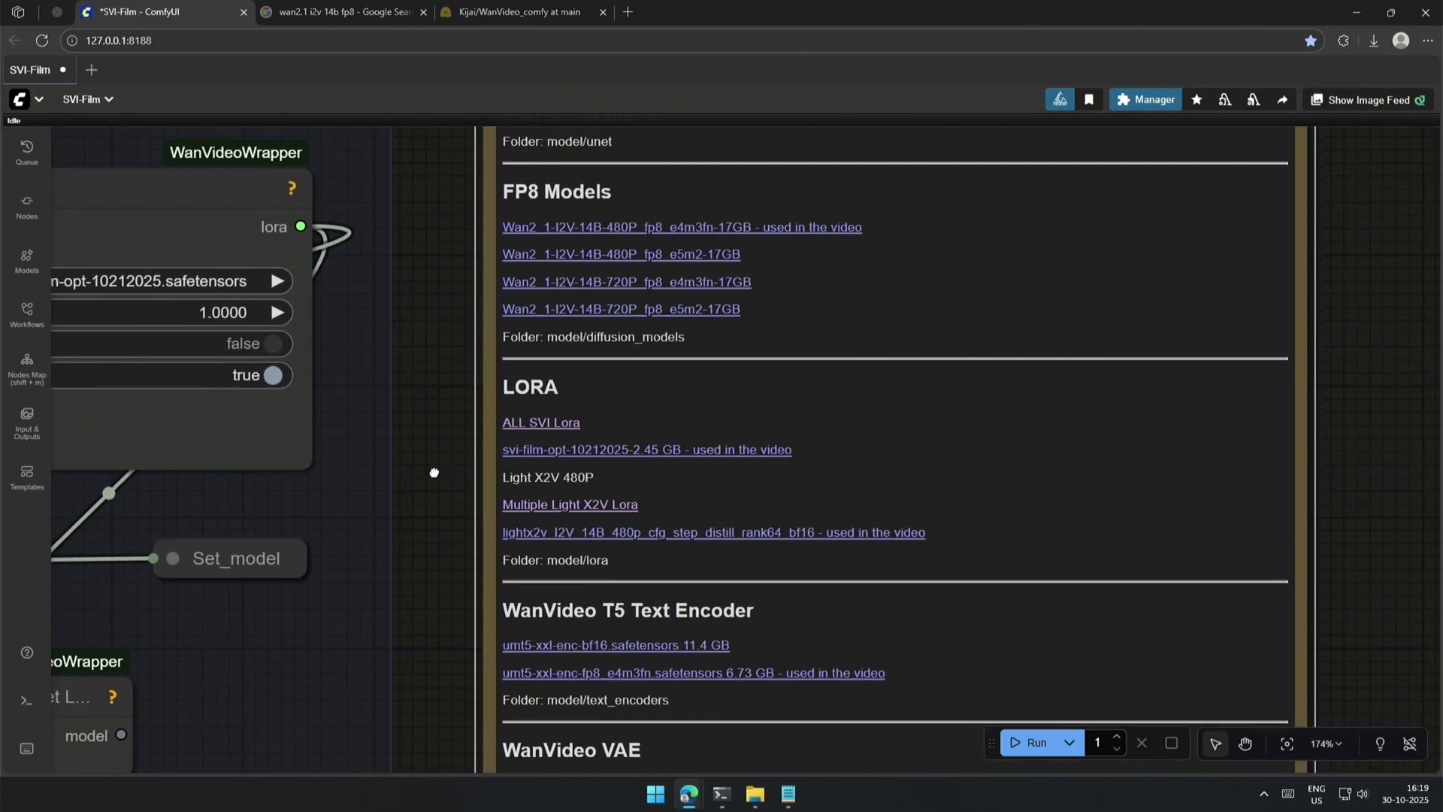
left_click_drag(450, 473, 388, 439)
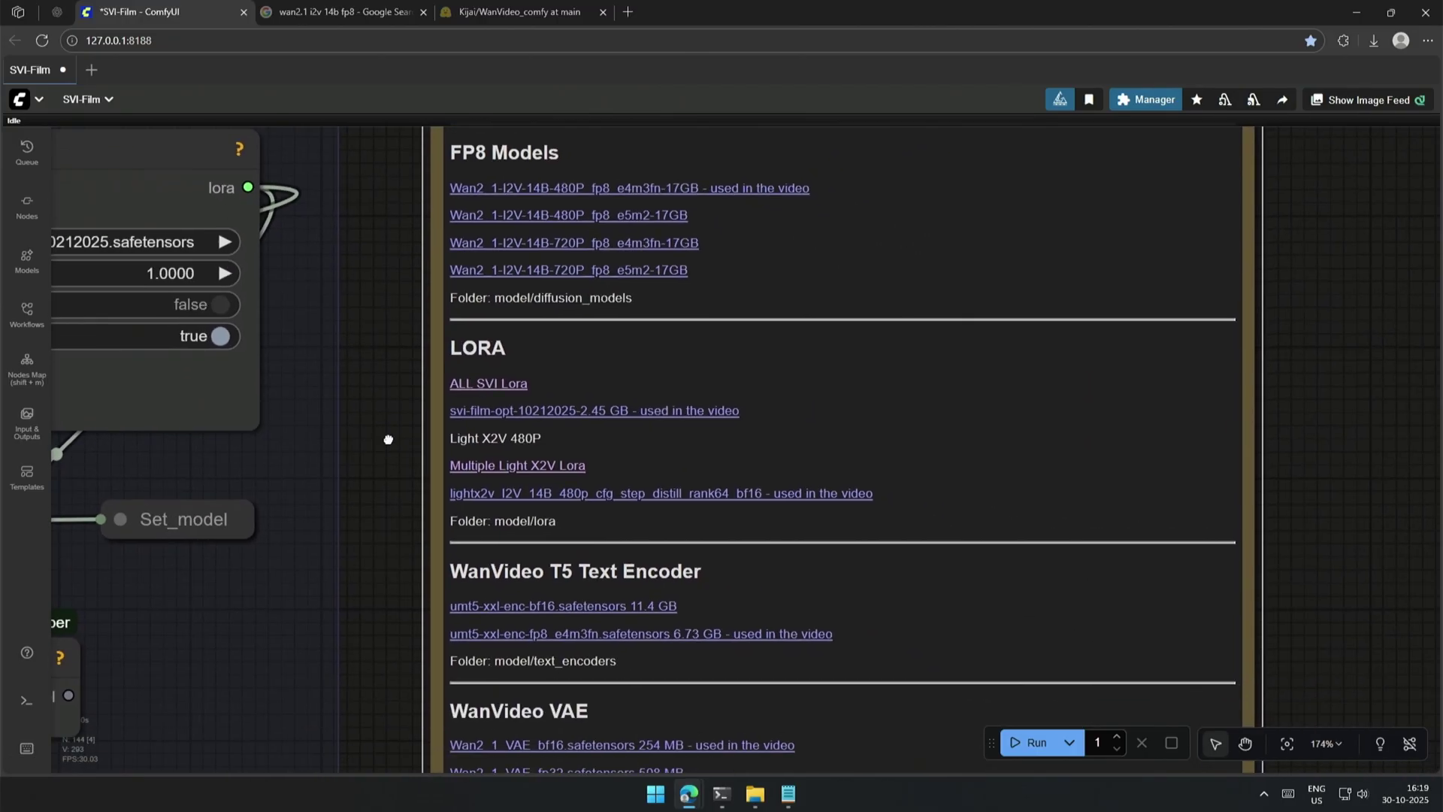
left_click(492, 466)
scroll(253, 385, "down", 2)
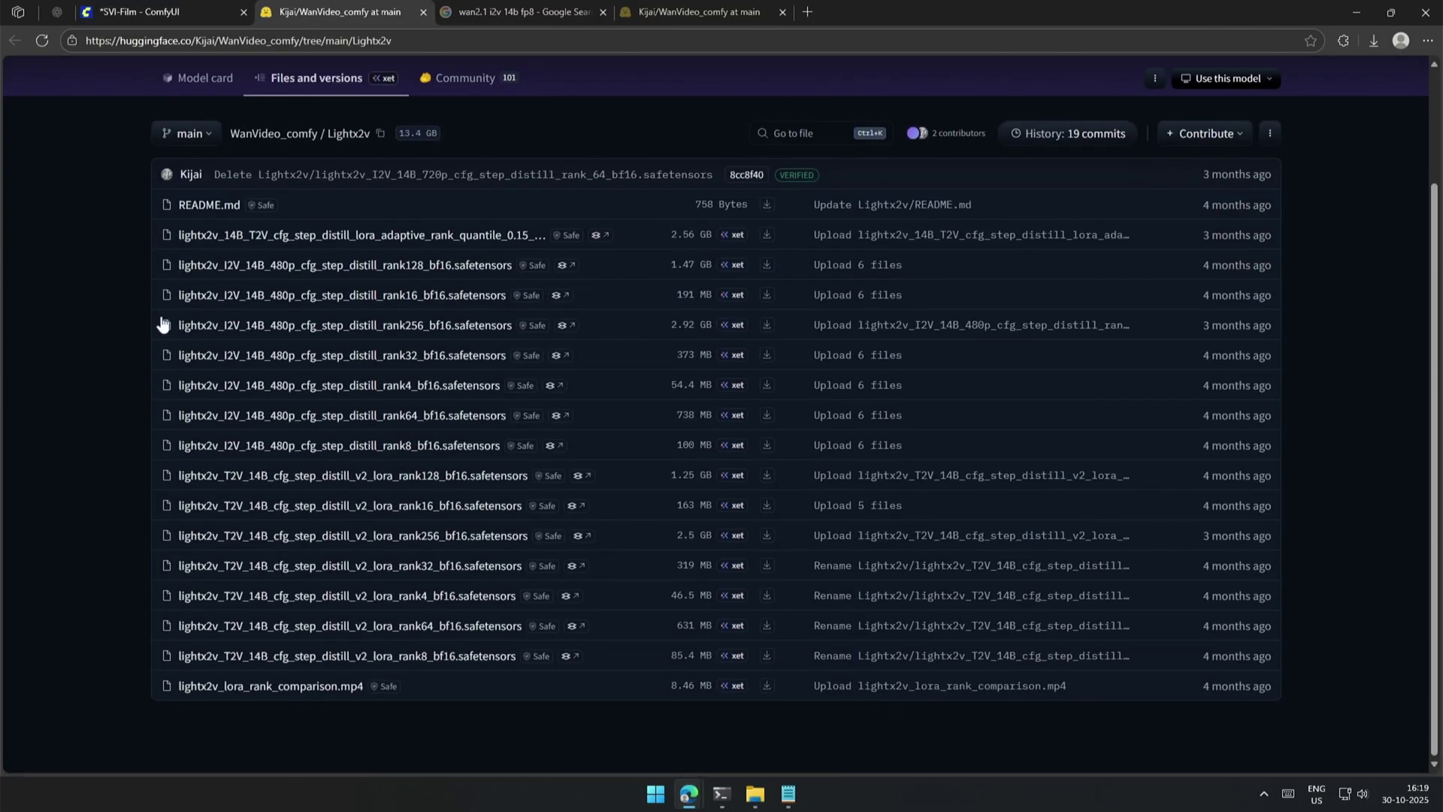
left_click_drag(173, 234, 535, 634)
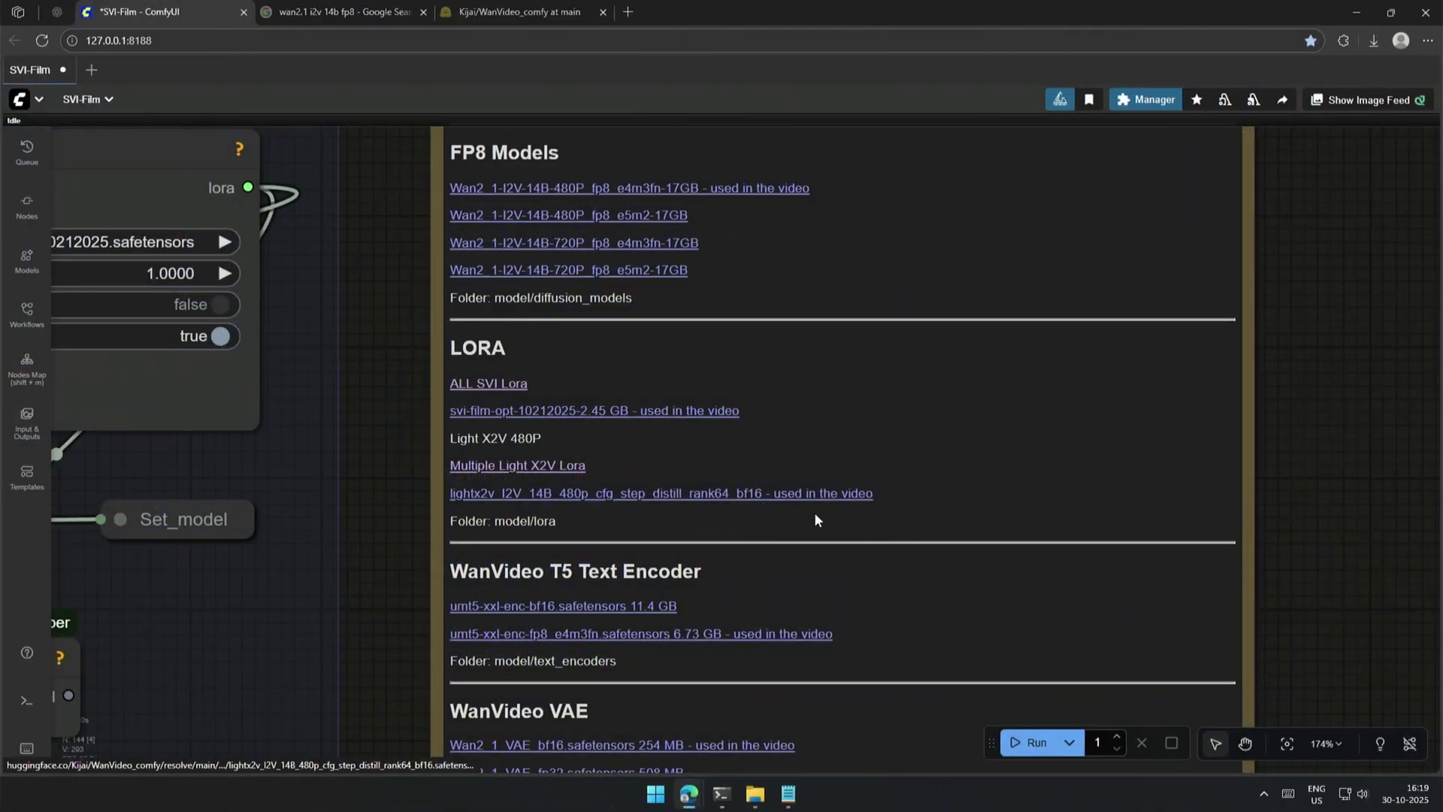
scroll(425, 507, "up", 1)
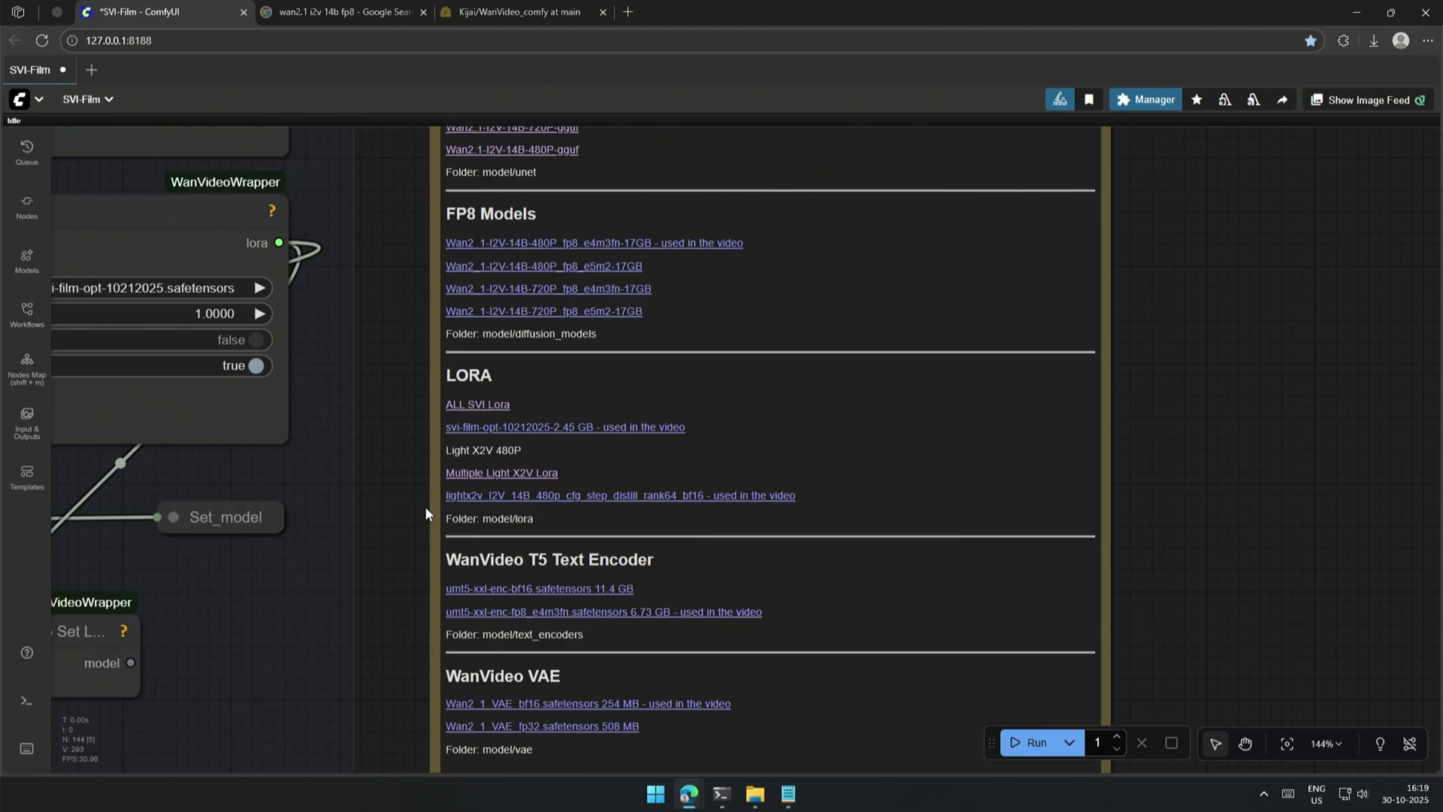
left_click_drag(426, 507, 334, 302)
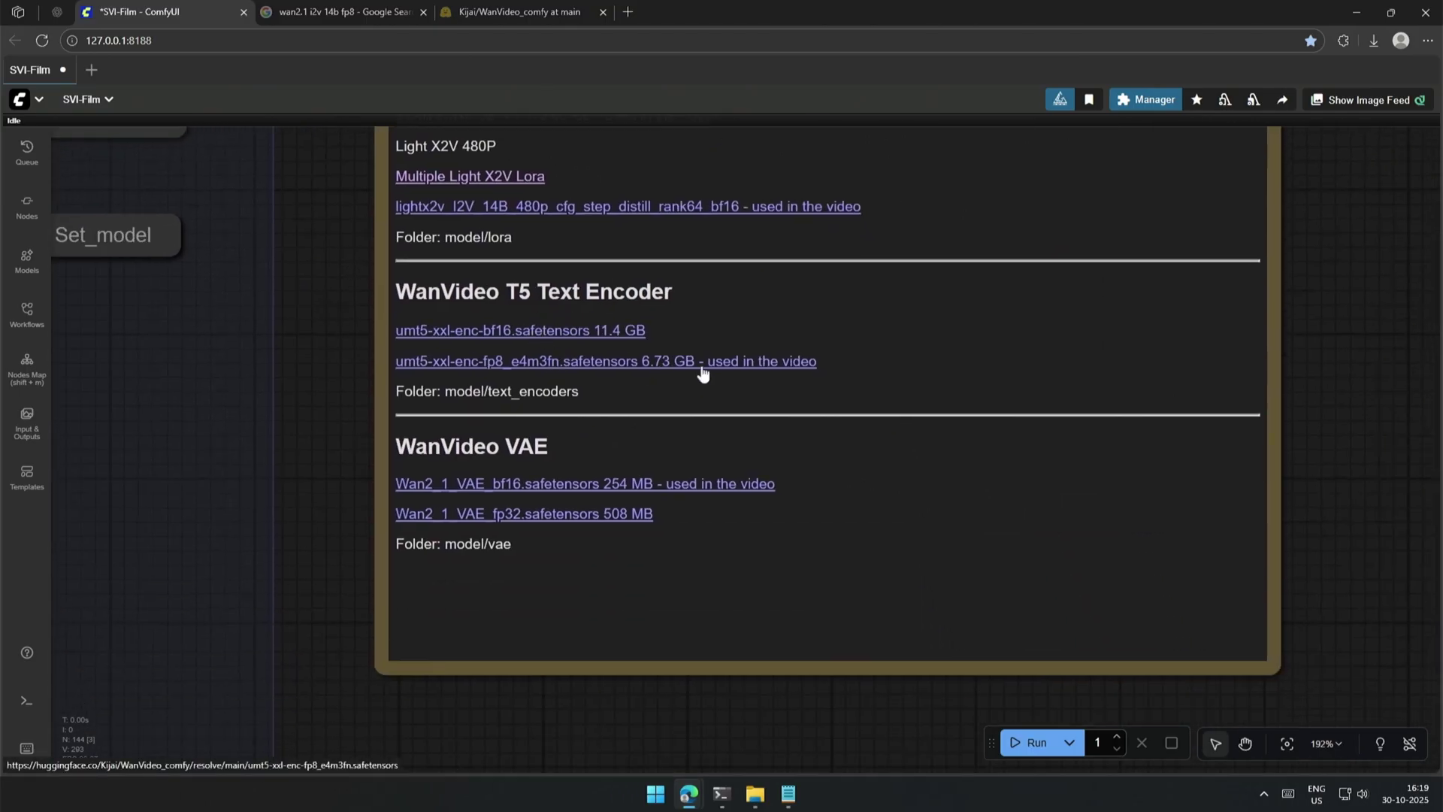
left_click_drag(339, 500, 334, 458)
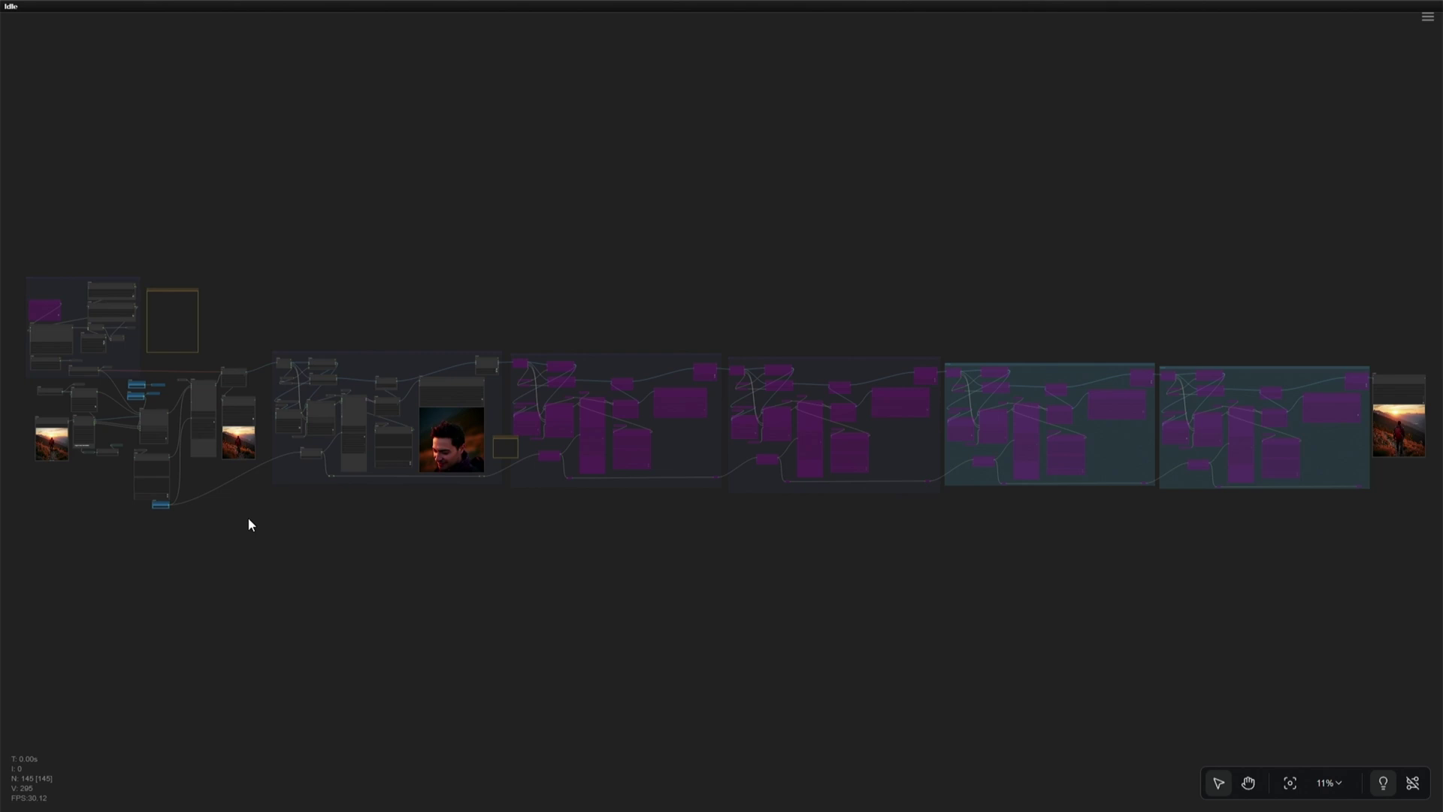
- Zoom into the sunset mountain-hiker preview and the Note of chained scene prompts
scroll(206, 481, "up", 5)
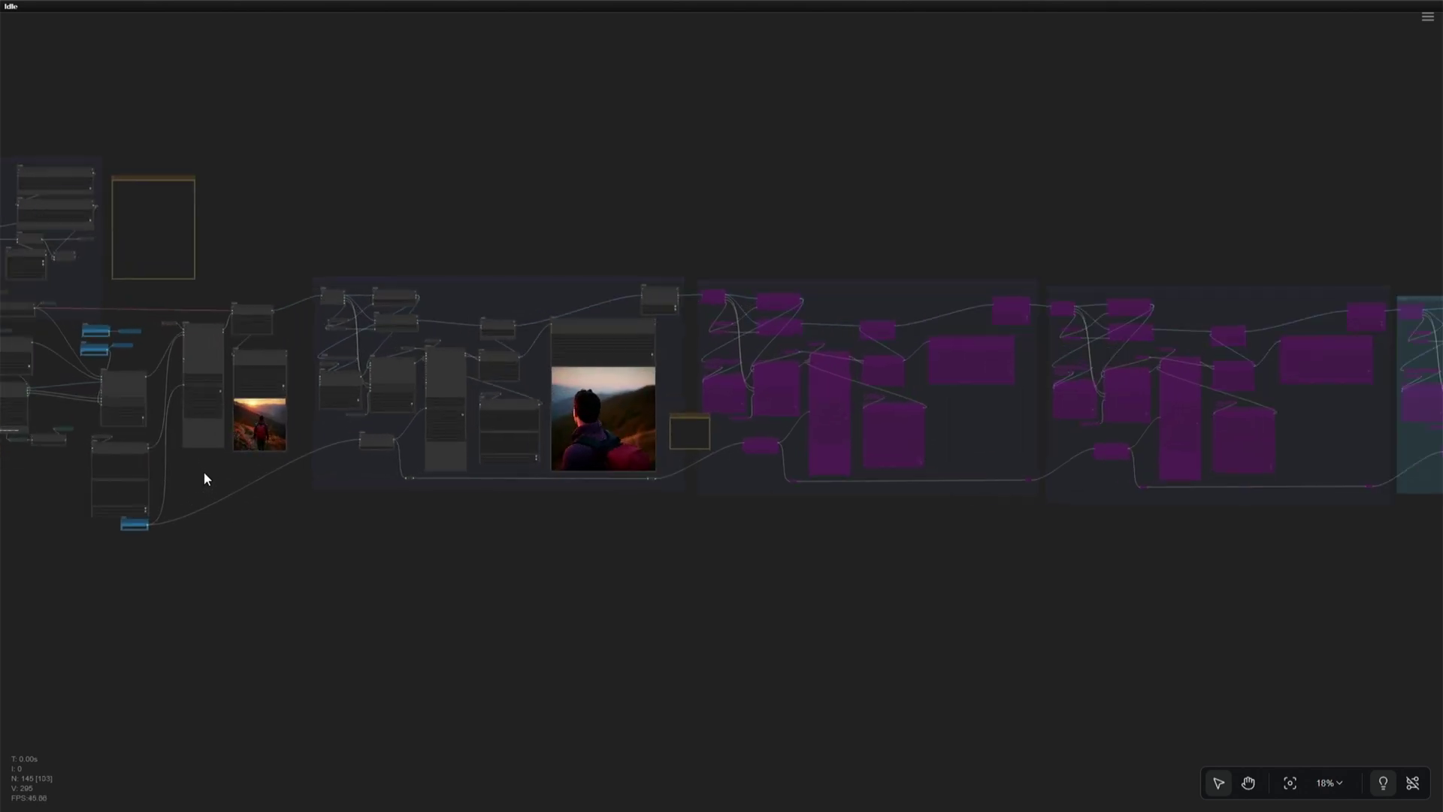
scroll(183, 475, "up", 3)
scroll(225, 476, "up", 4)
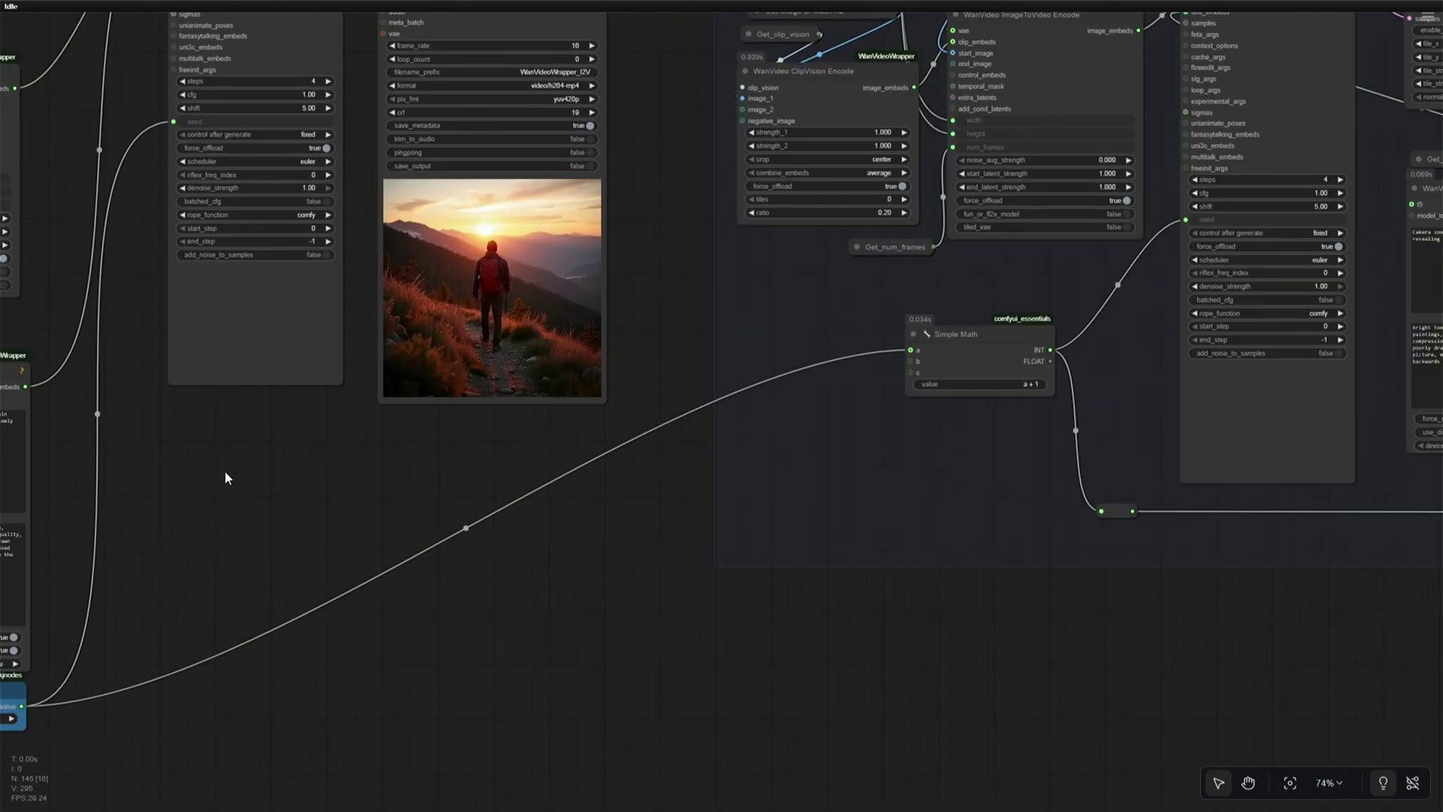
scroll(226, 564, "down", 3)
scroll(150, 685, "up", 5)
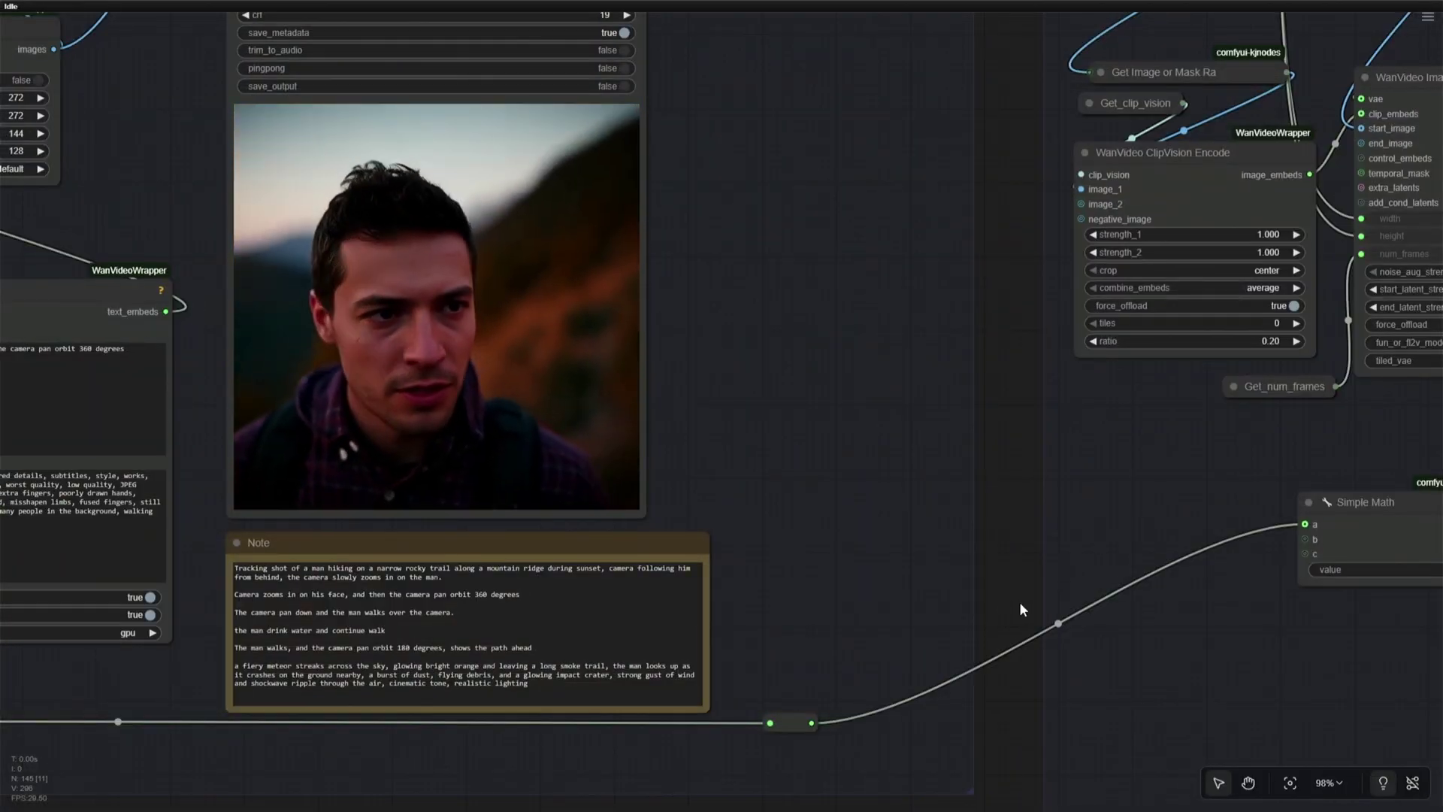
- Select the camera zoom prompt line, then pan through each stage's prompt and preview toward the meteor stage
triple_click(293, 593)
scroll(291, 598, "up", 9)
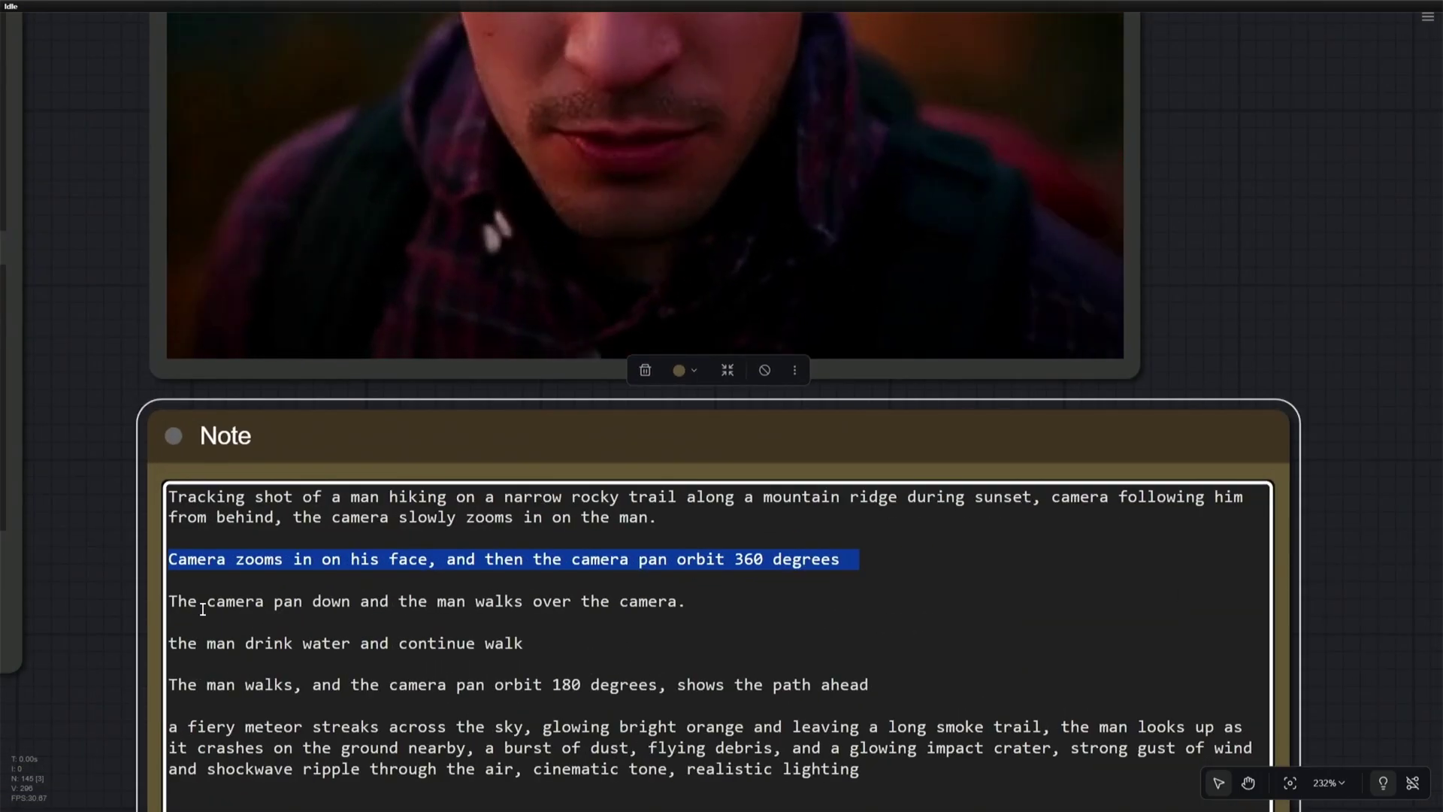
scroll(181, 612, "down", 1)
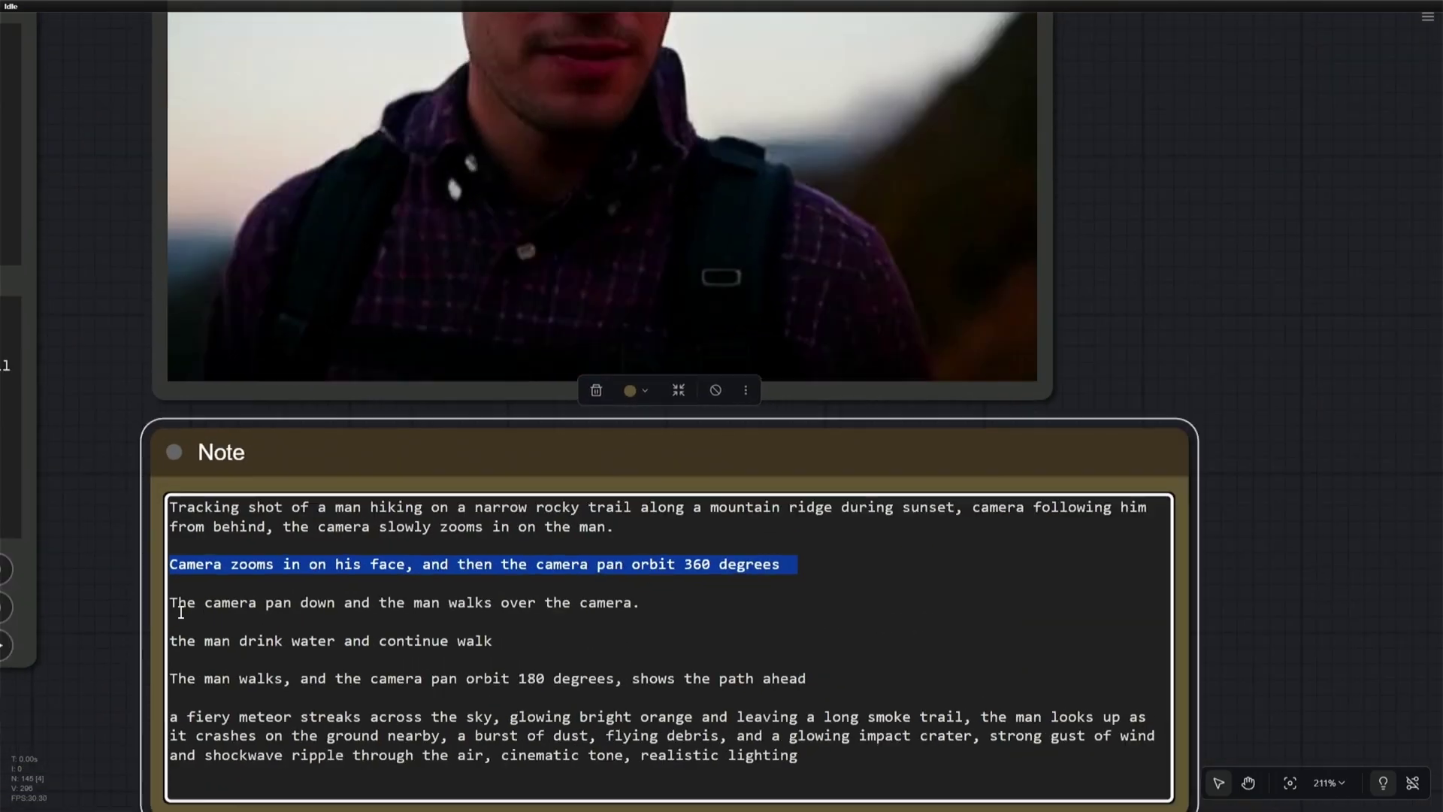
scroll(180, 612, "down", 8)
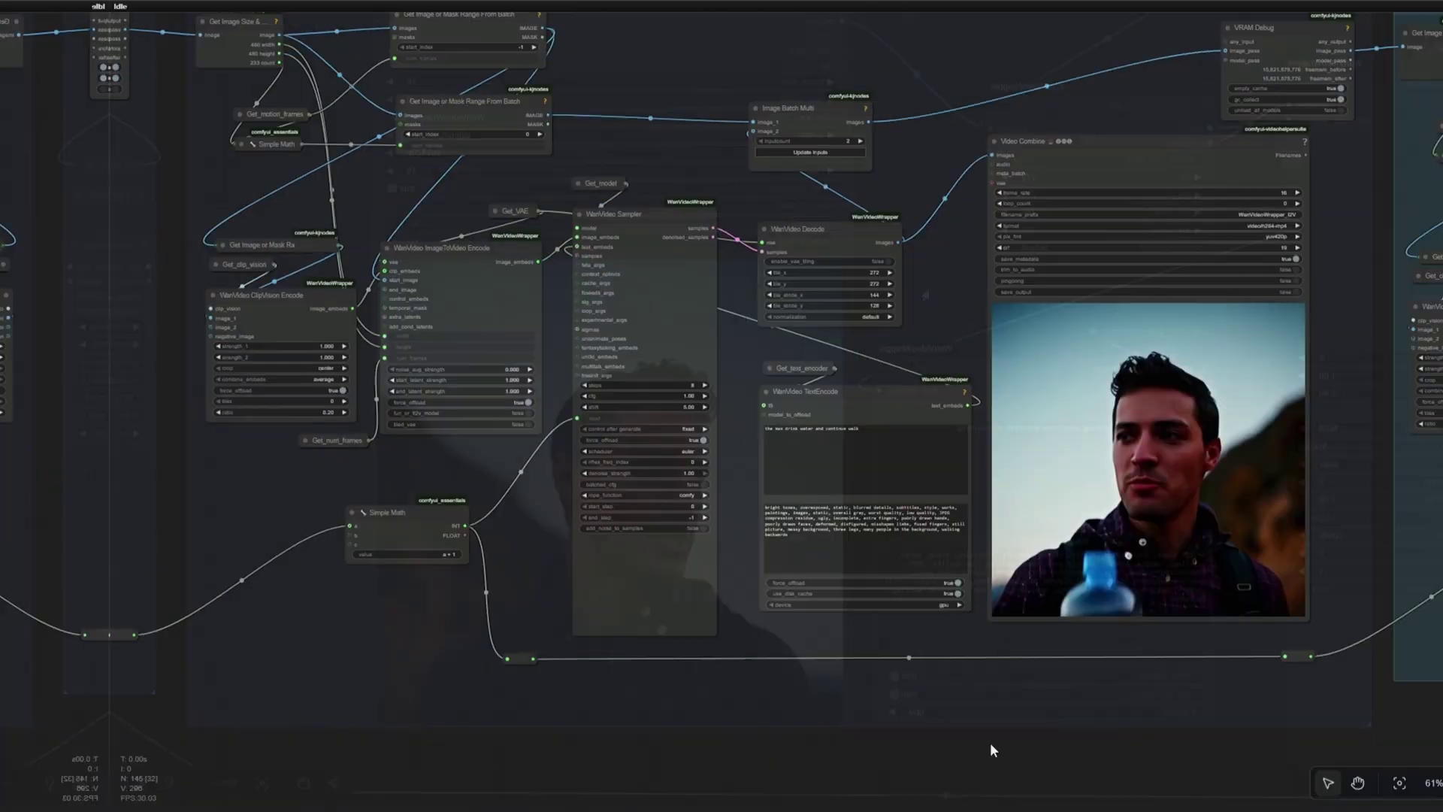
scroll(516, 526, "up", 8)
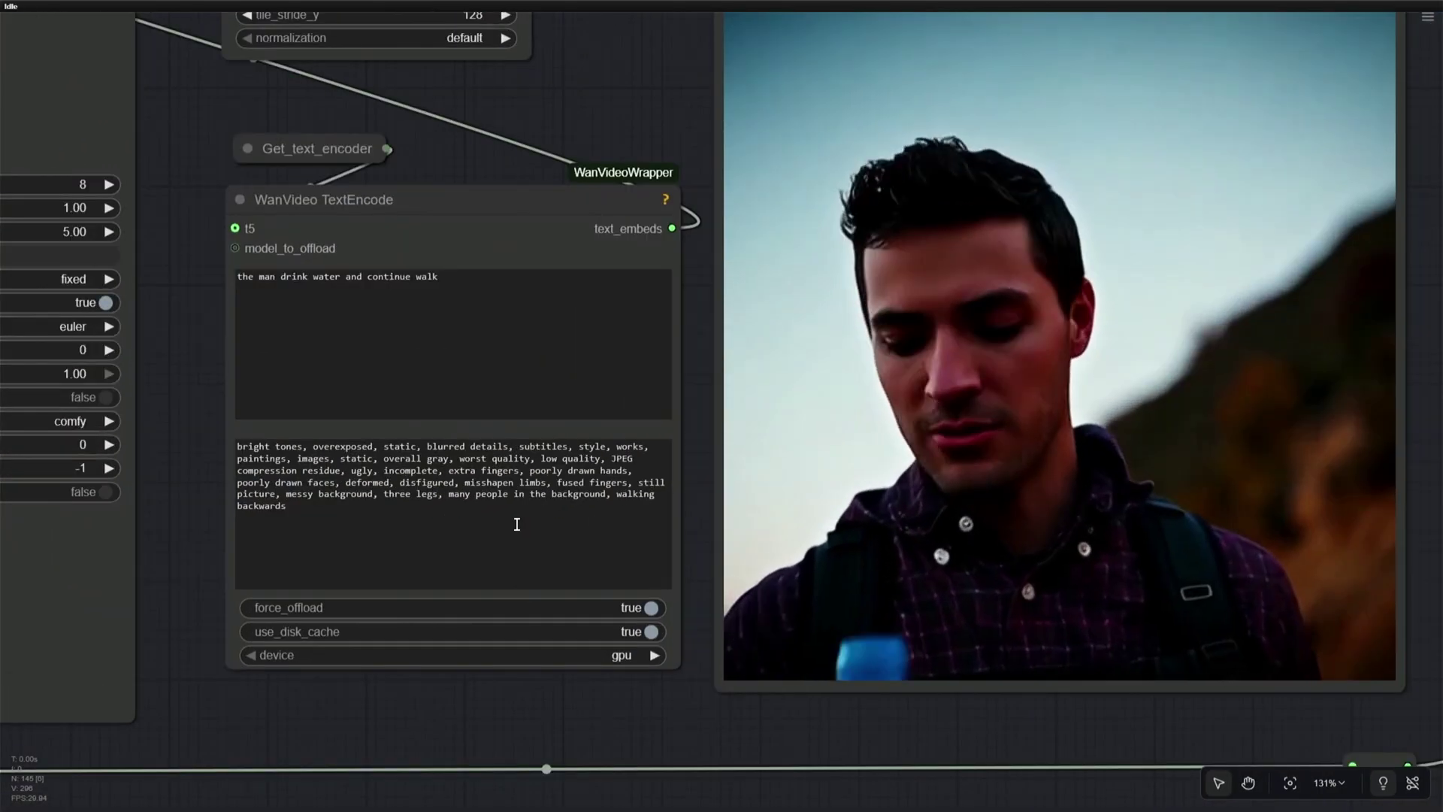
scroll(516, 524, "down", 8)
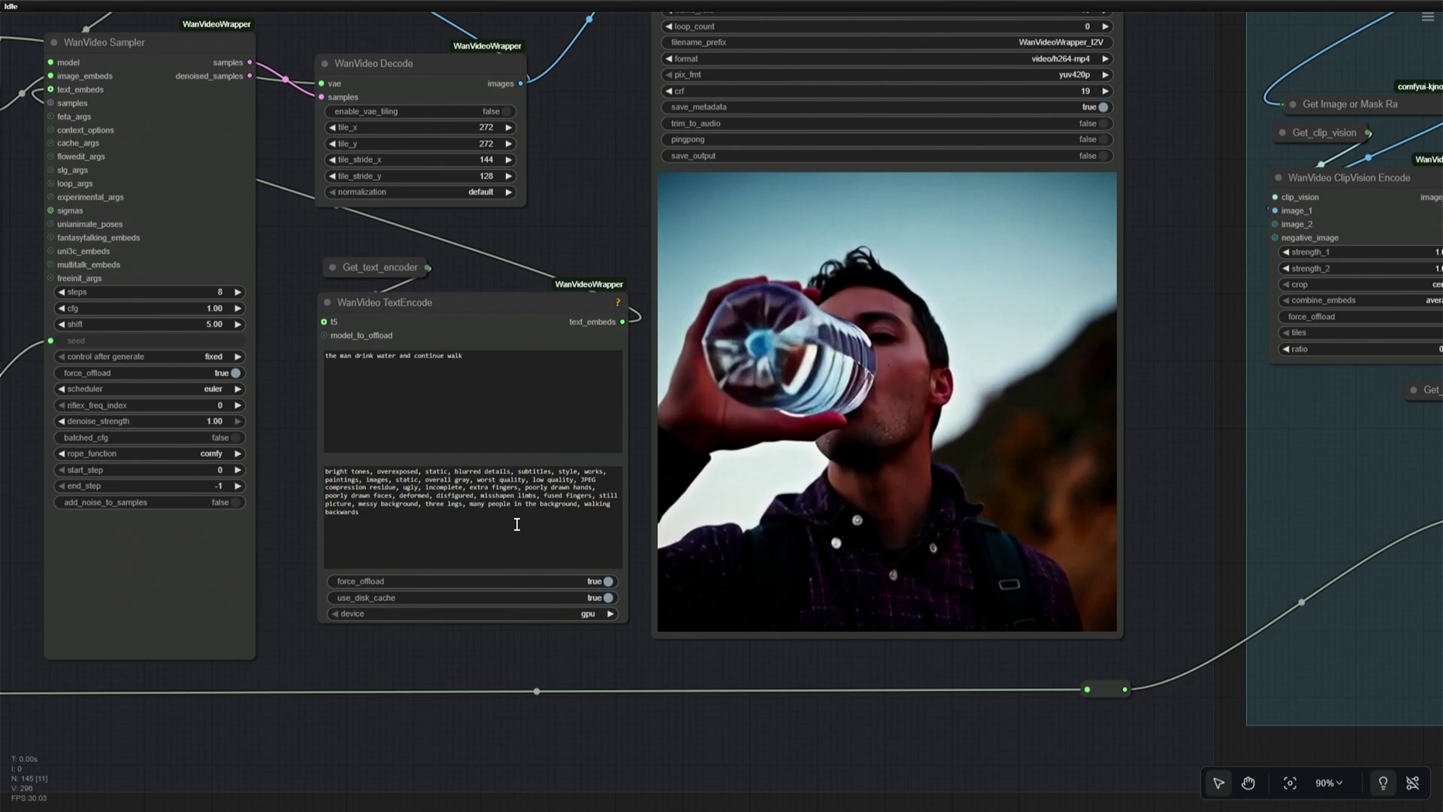
left_click_drag(998, 702, 266, 670)
left_click_drag(815, 692, 568, 726)
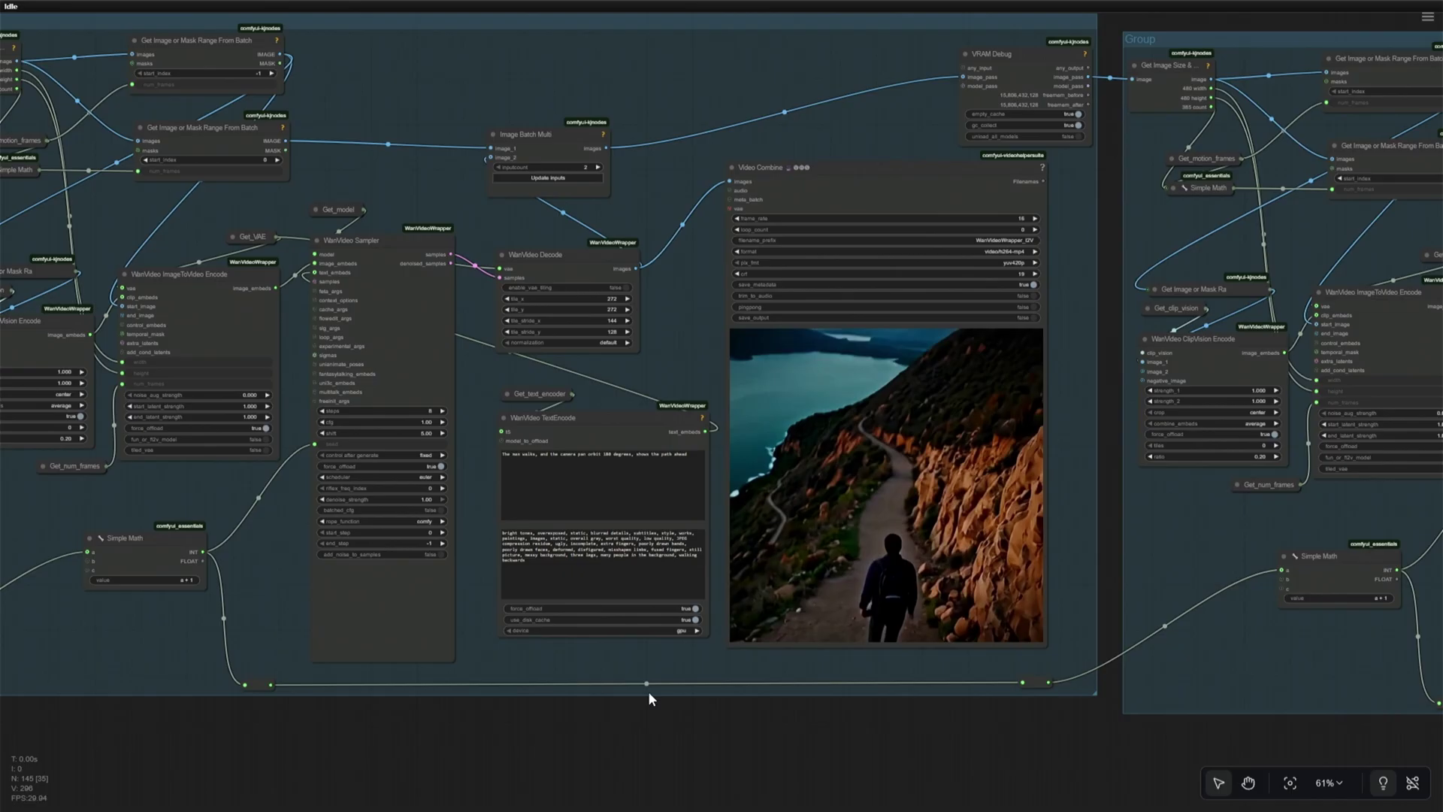
scroll(649, 692, "up", 1)
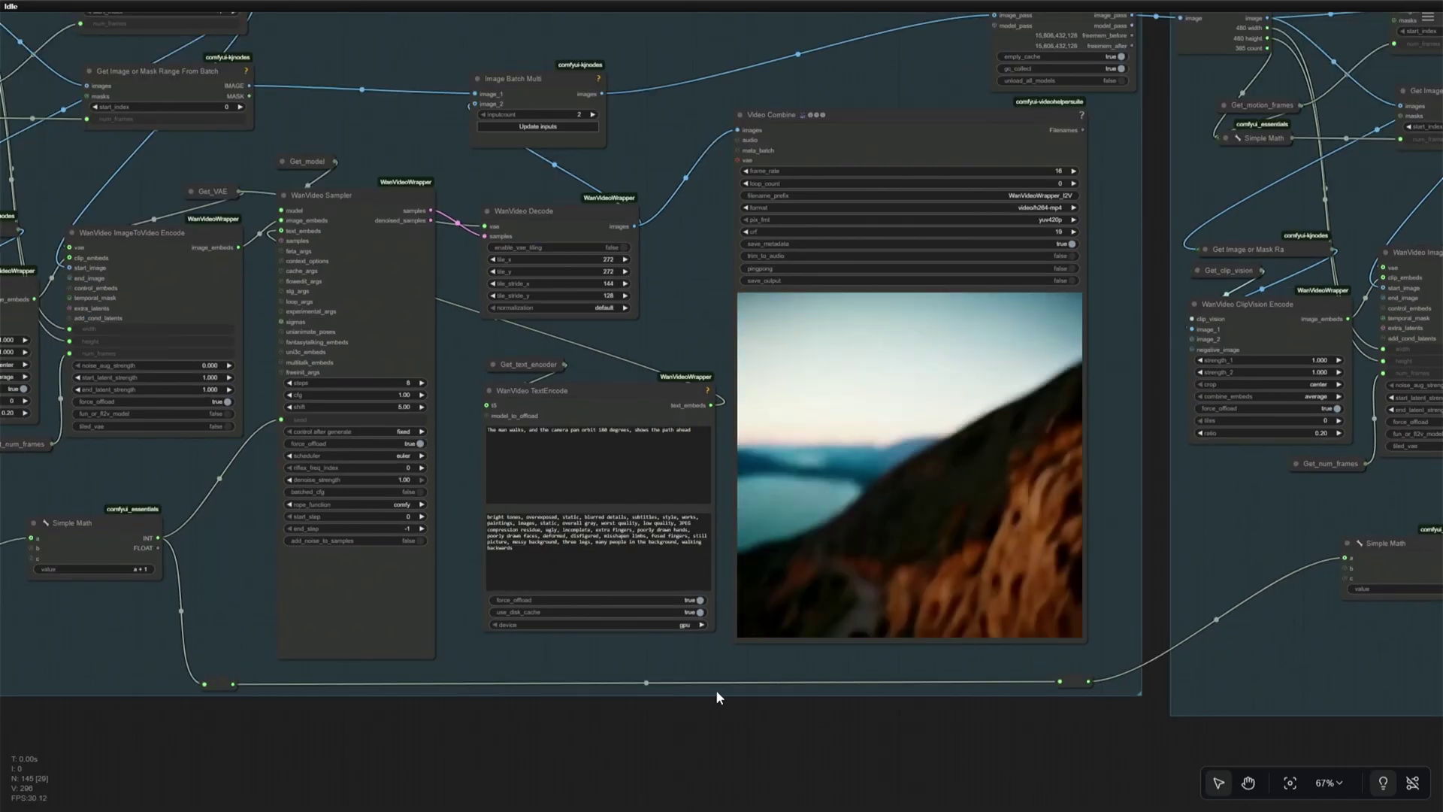
scroll(715, 692, "right", 10)
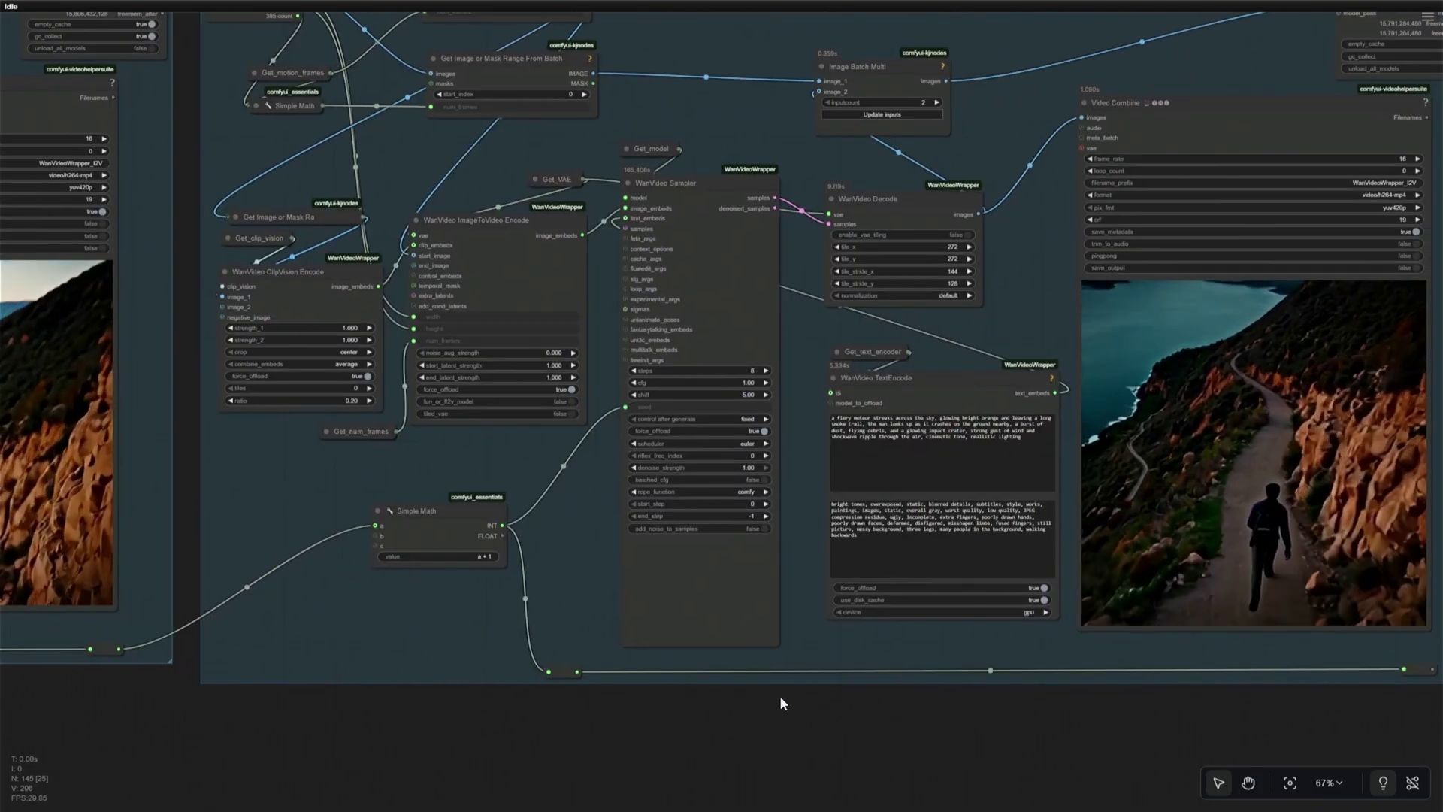
left_click_drag(850, 693, 584, 735)
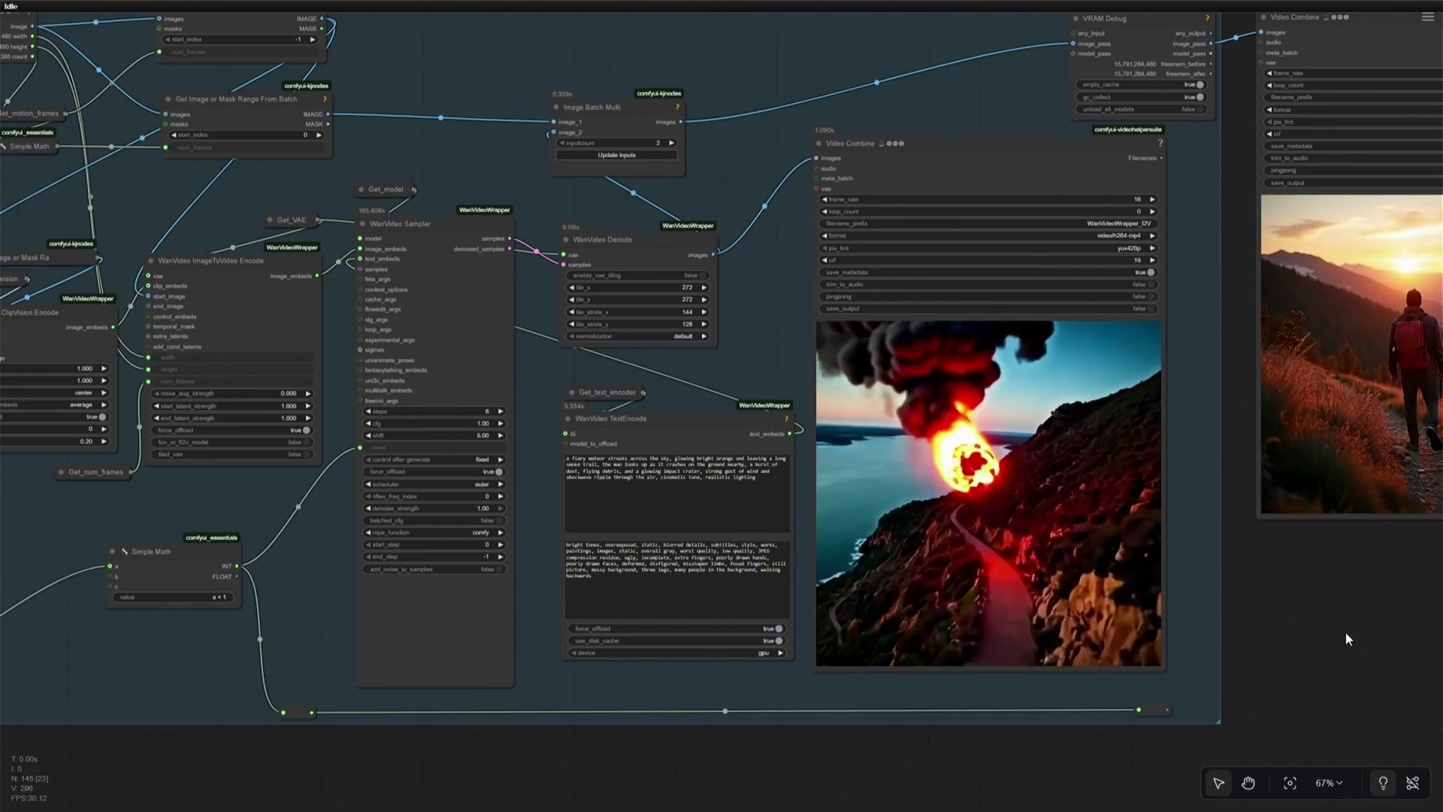
- Zoom into the meteor impact previews, then pan back and zoom into the prompt Note
left_click_drag(1342, 633, 670, 675)
scroll(744, 622, "up", 4)
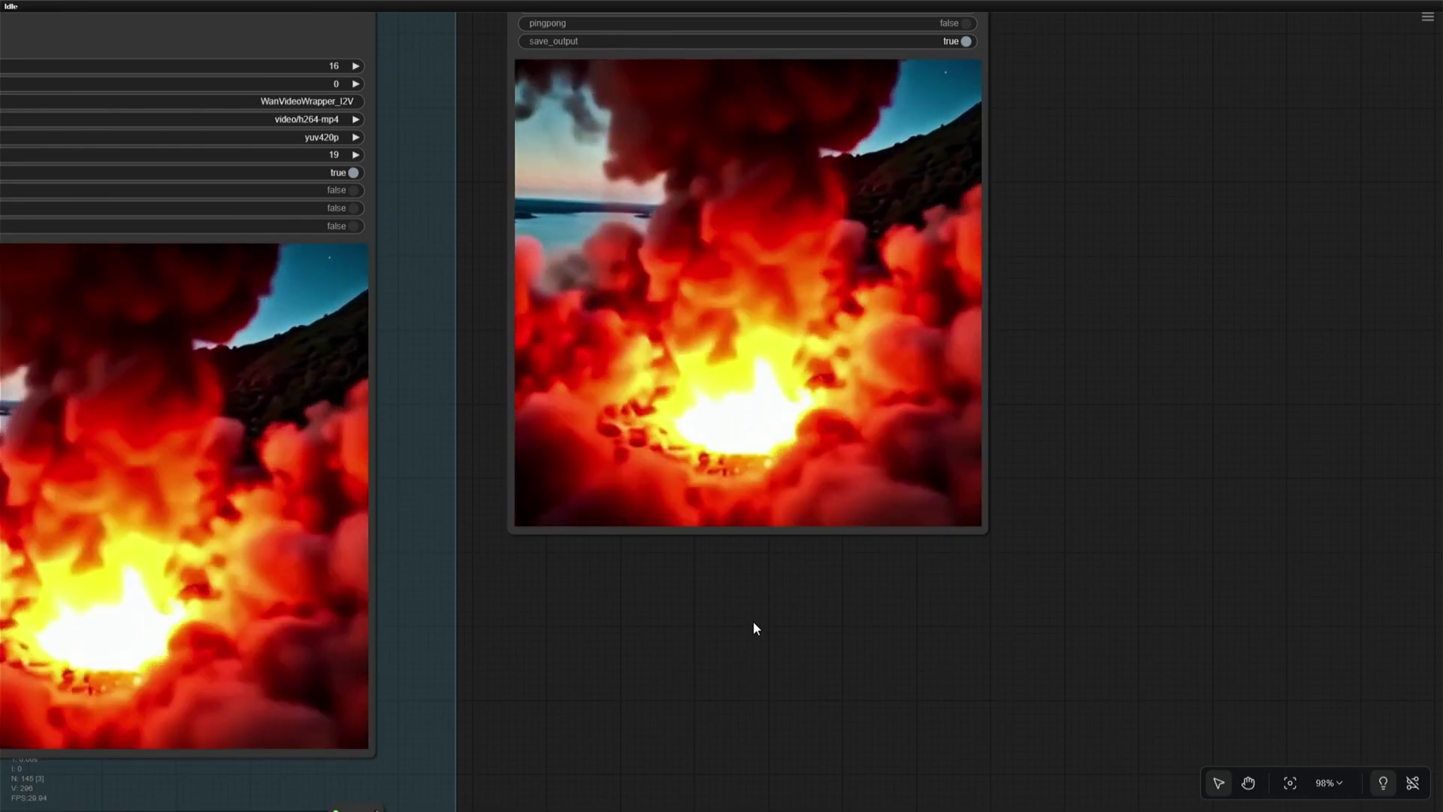
scroll(755, 628, "down", 10)
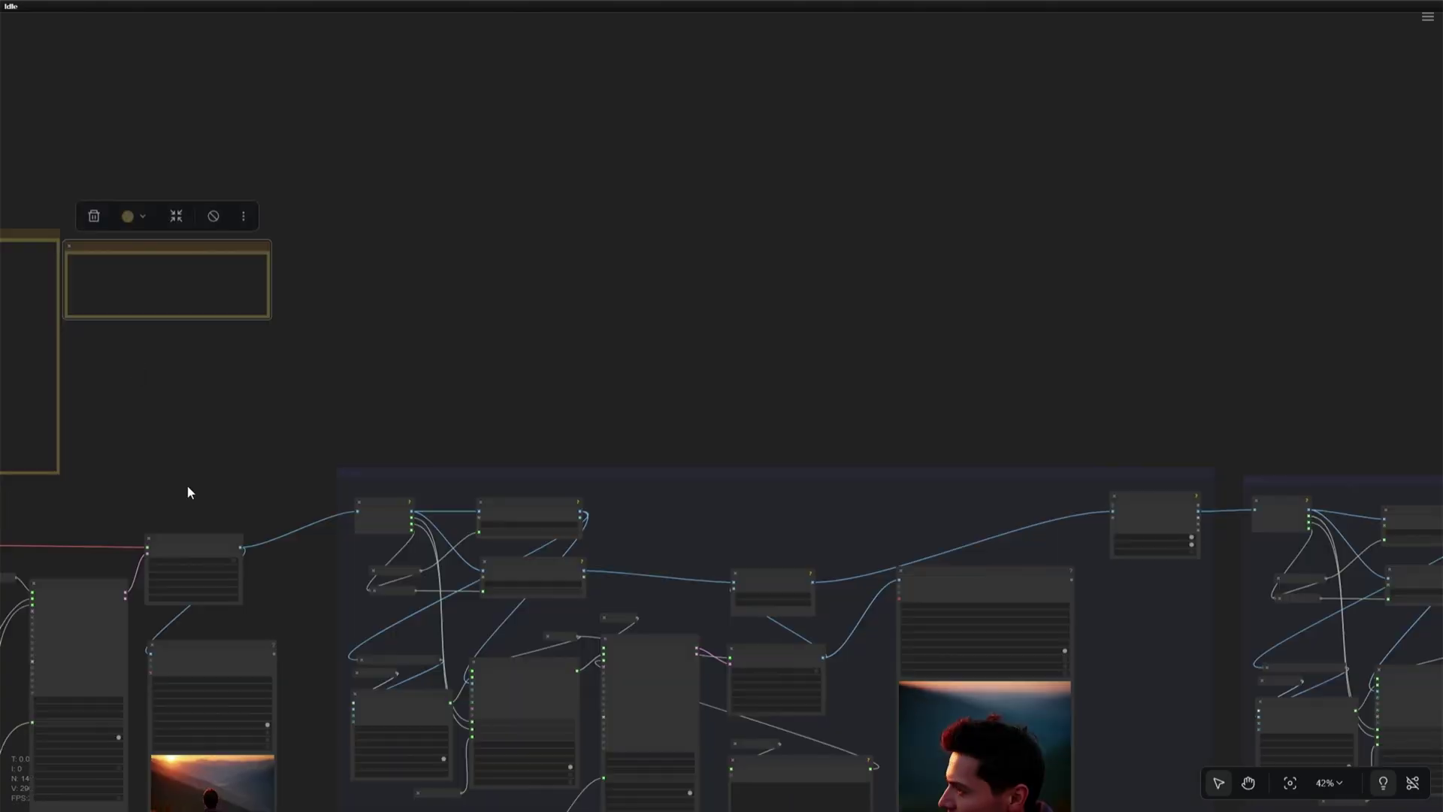
scroll(188, 492, "up", 4)
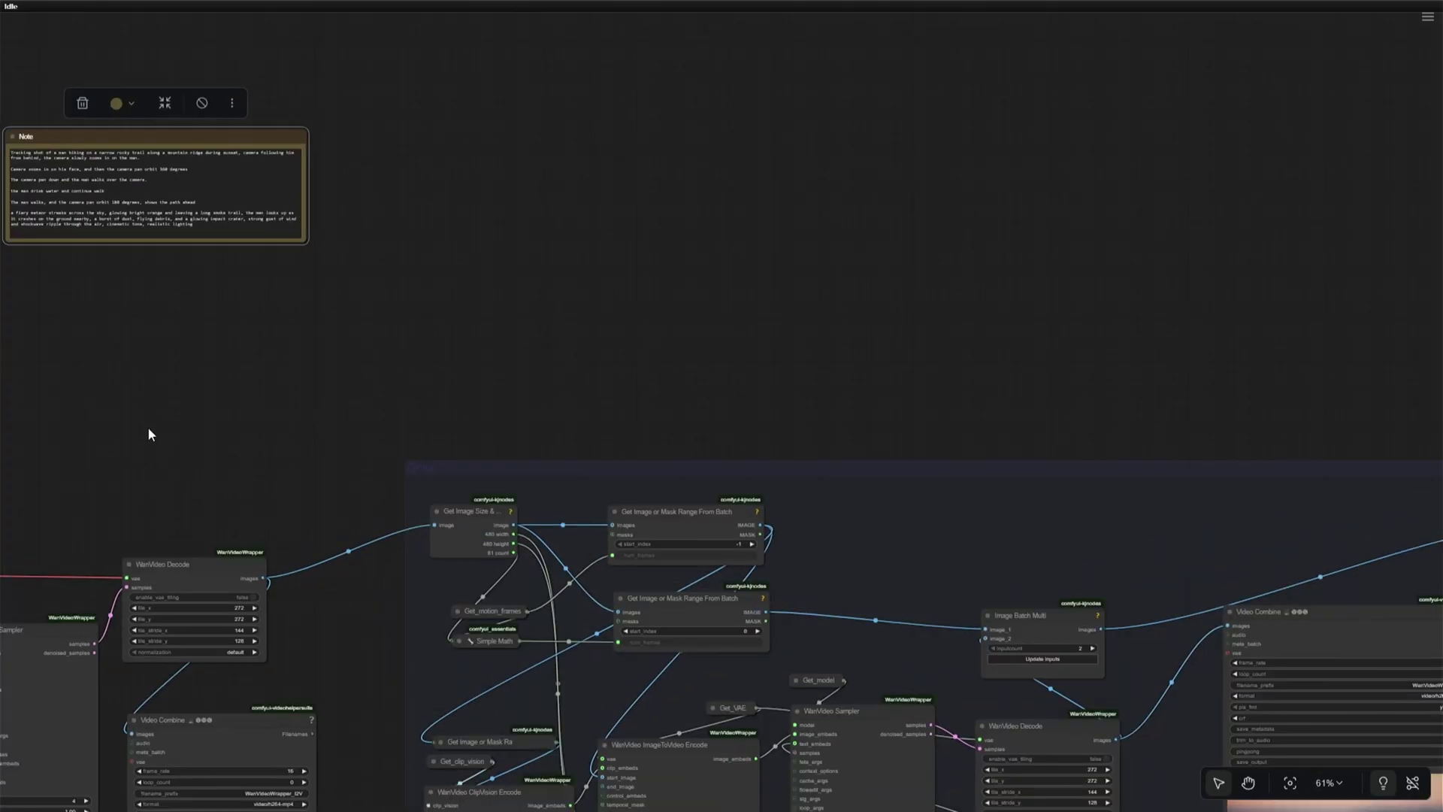
left_click_drag(115, 390, 586, 577)
scroll(530, 547, "up", 1)
scroll(532, 543, "up", 3)
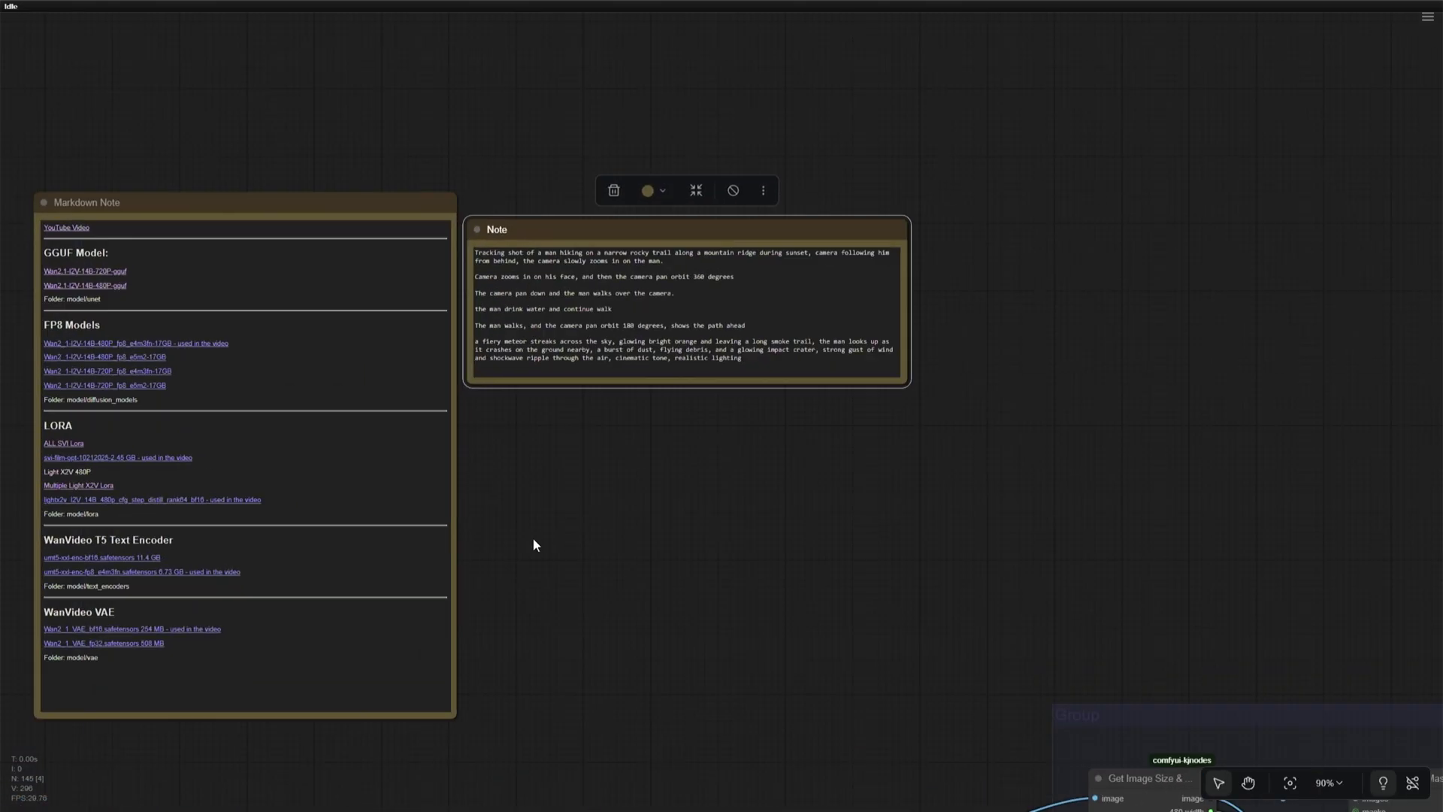
left_click(604, 528)
scroll(564, 284, "up", 6)
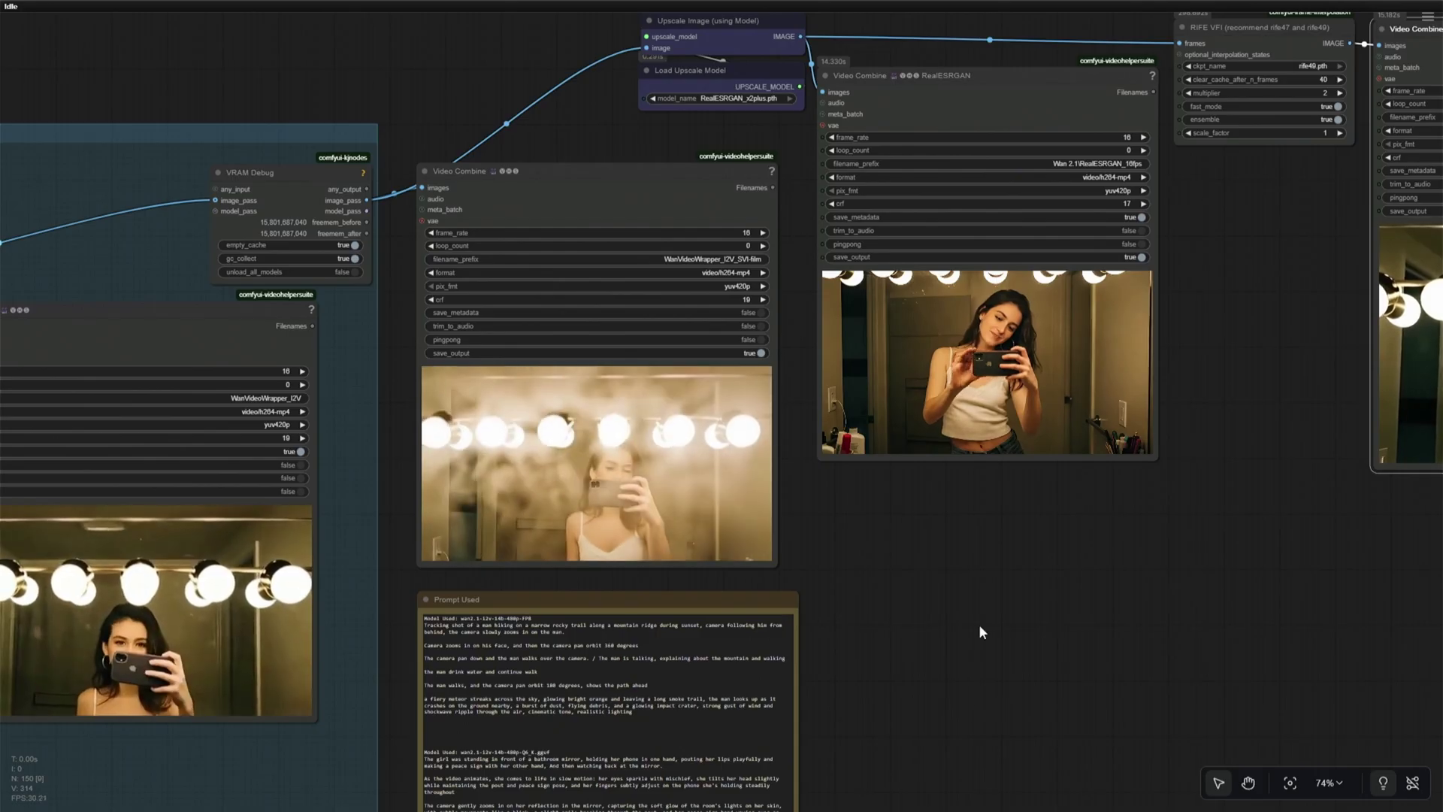
- Compare the 16 fps RealESRGAN-upscaled clip with the RIFE 32 fps HD OUTPUT, checking Load Upscale Model
left_click_drag(1215, 601, 809, 594)
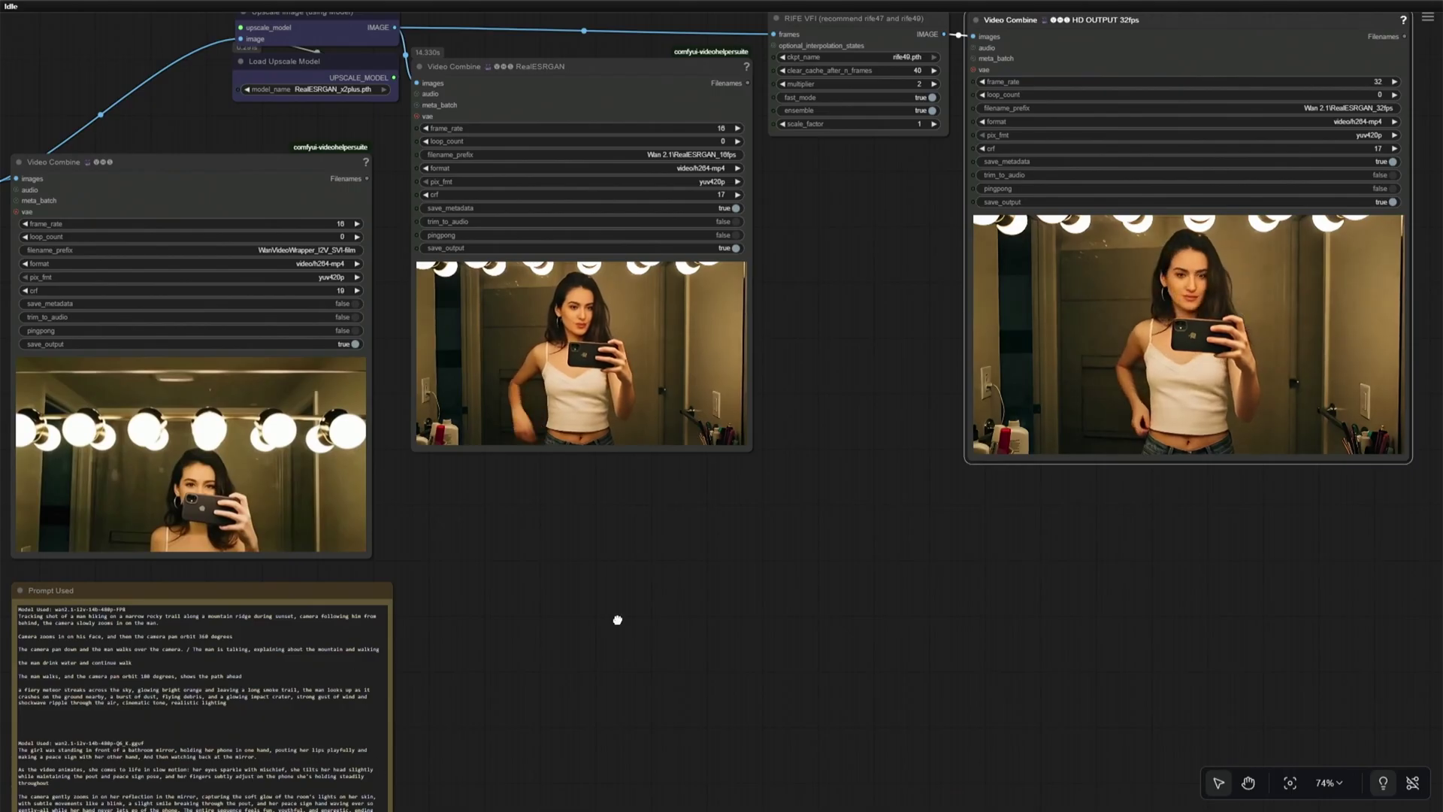
mouse_move(617, 619)
left_mouse_down()
mouse_move(638, 617)
mouse_move(626, 642)
left_mouse_up()
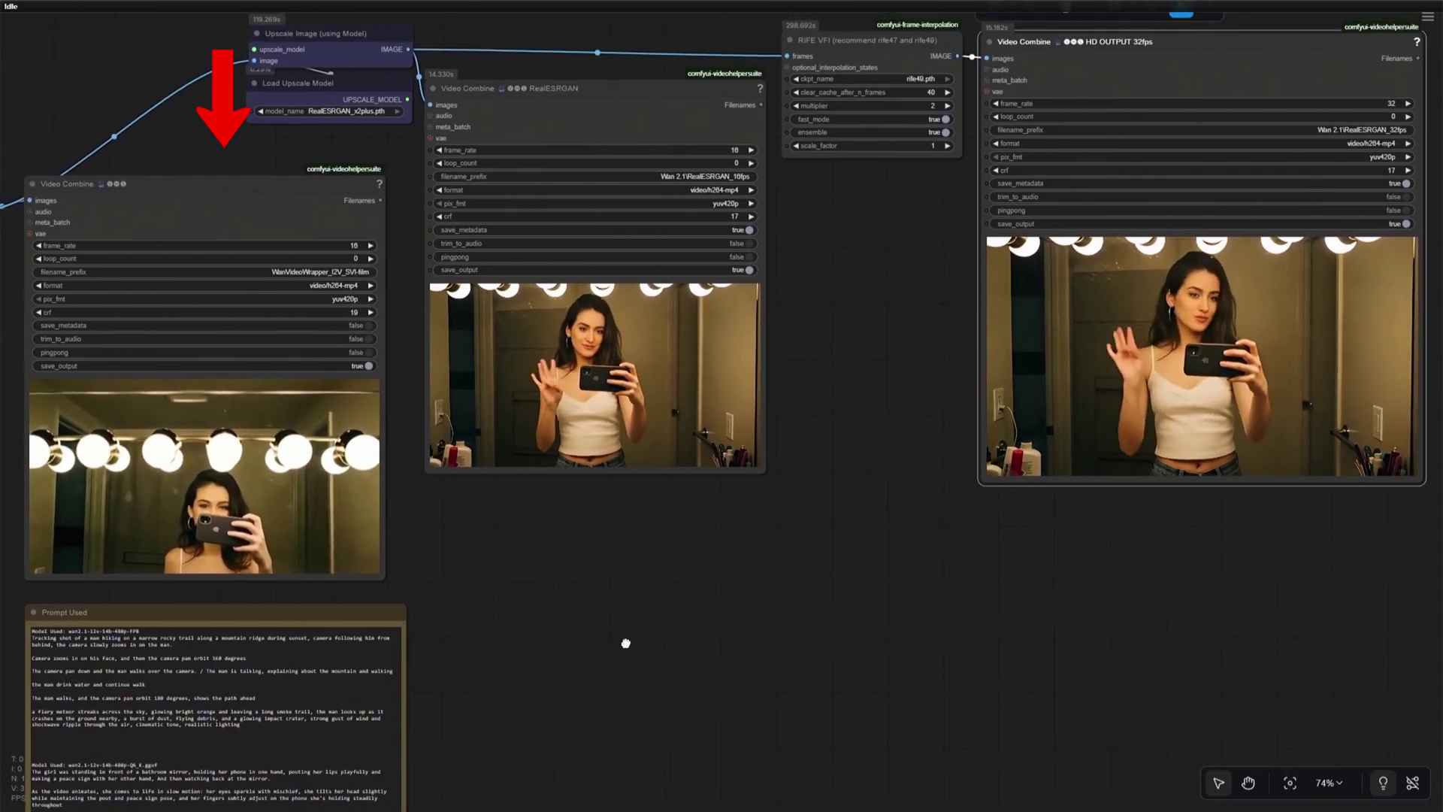
left_click(704, 601)
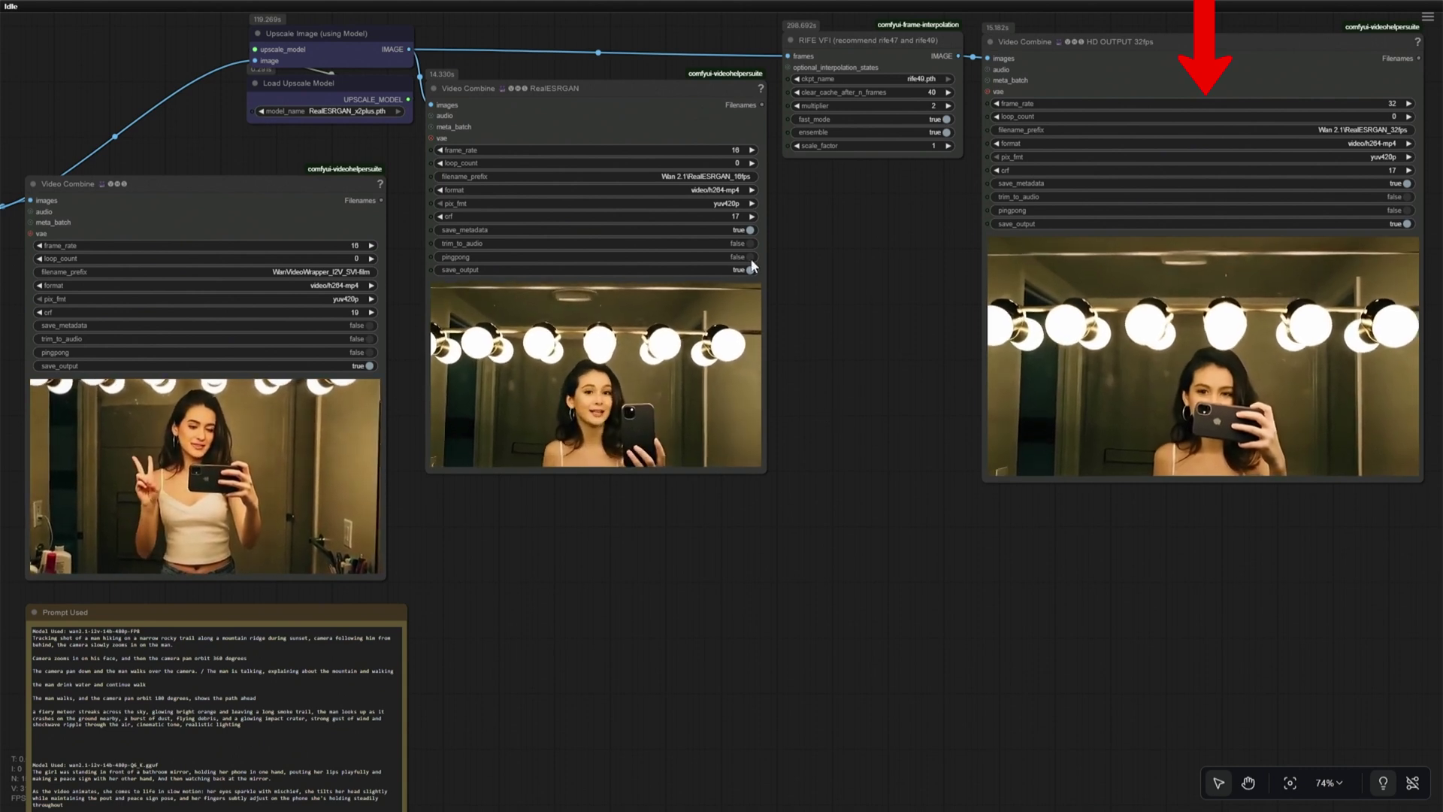
left_click(323, 88)
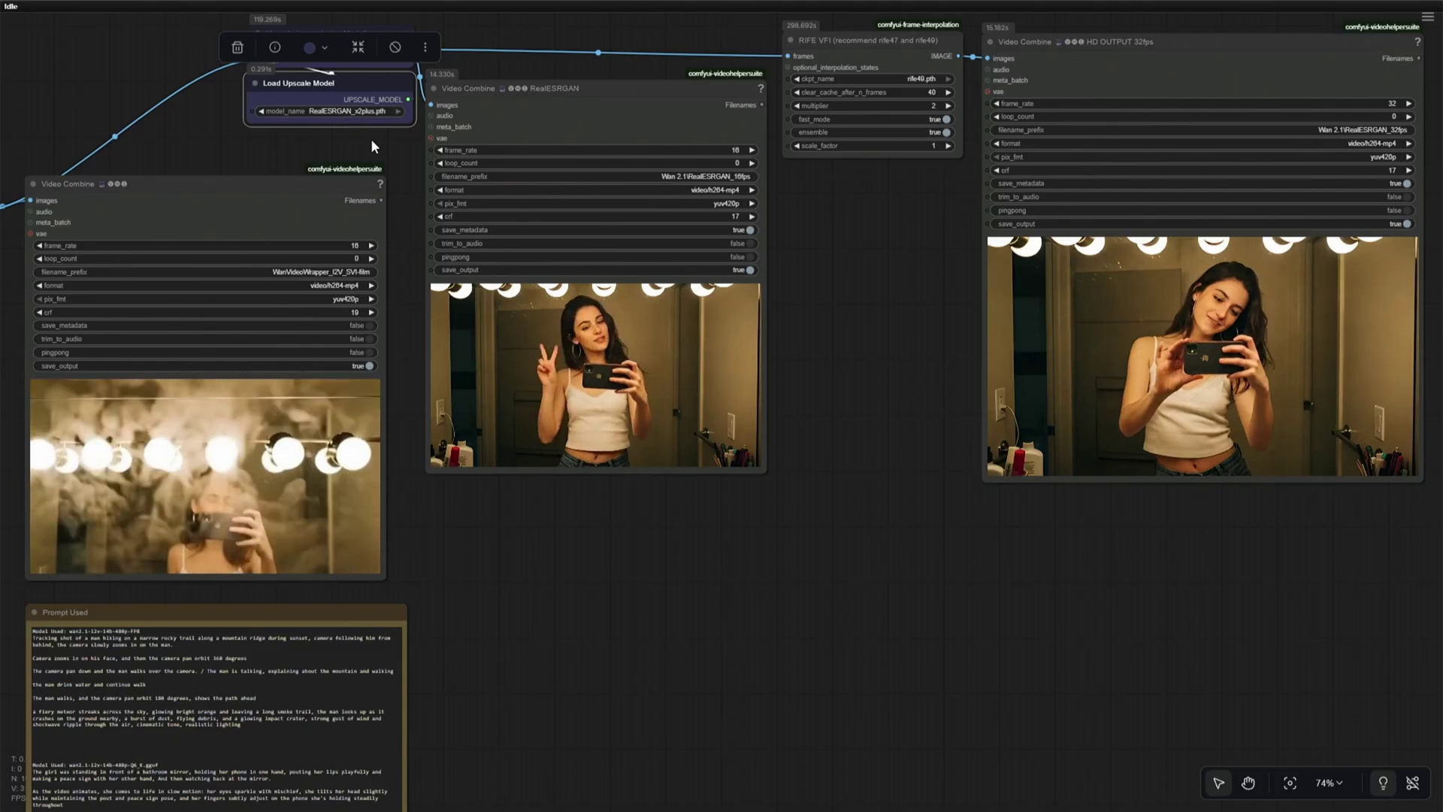
left_click(371, 138)
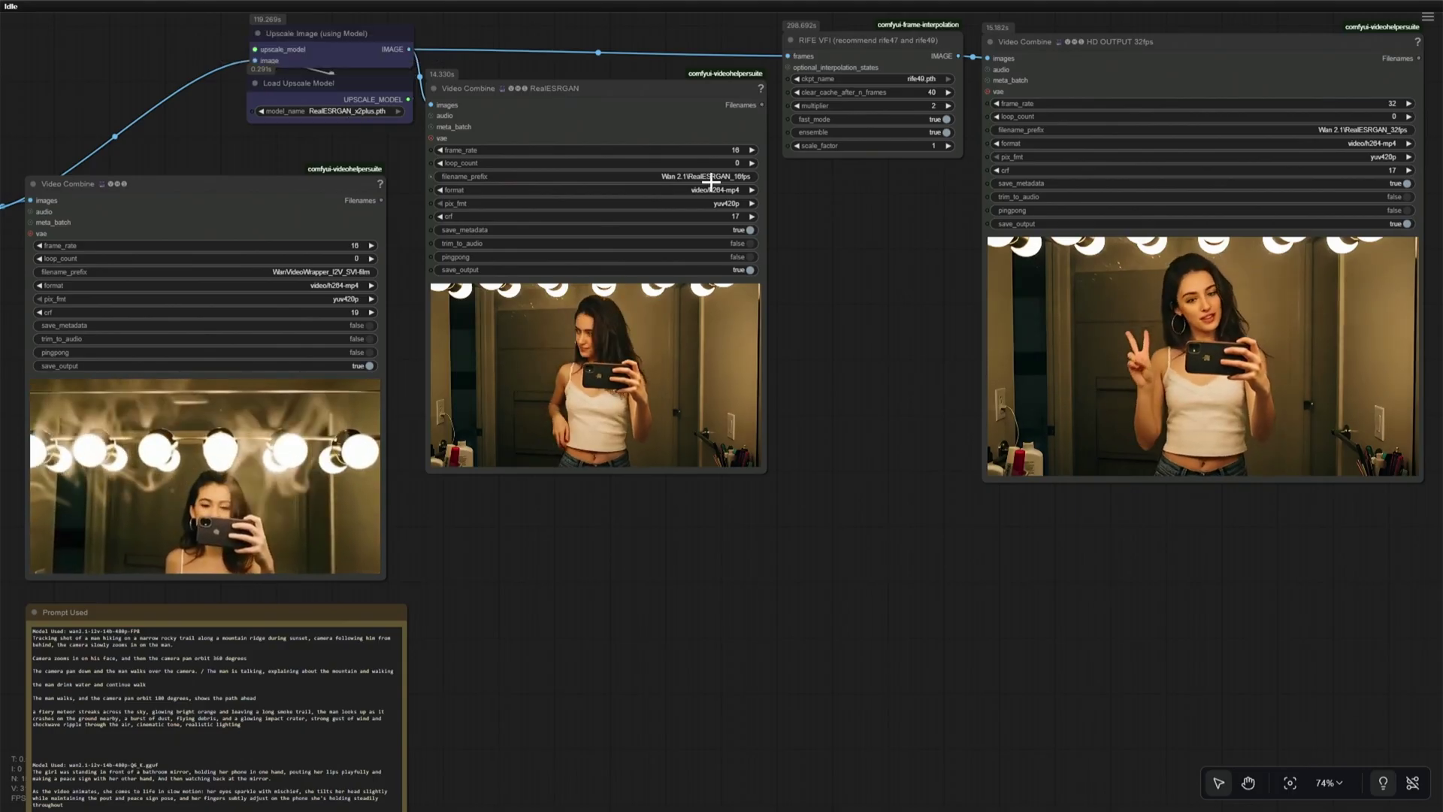